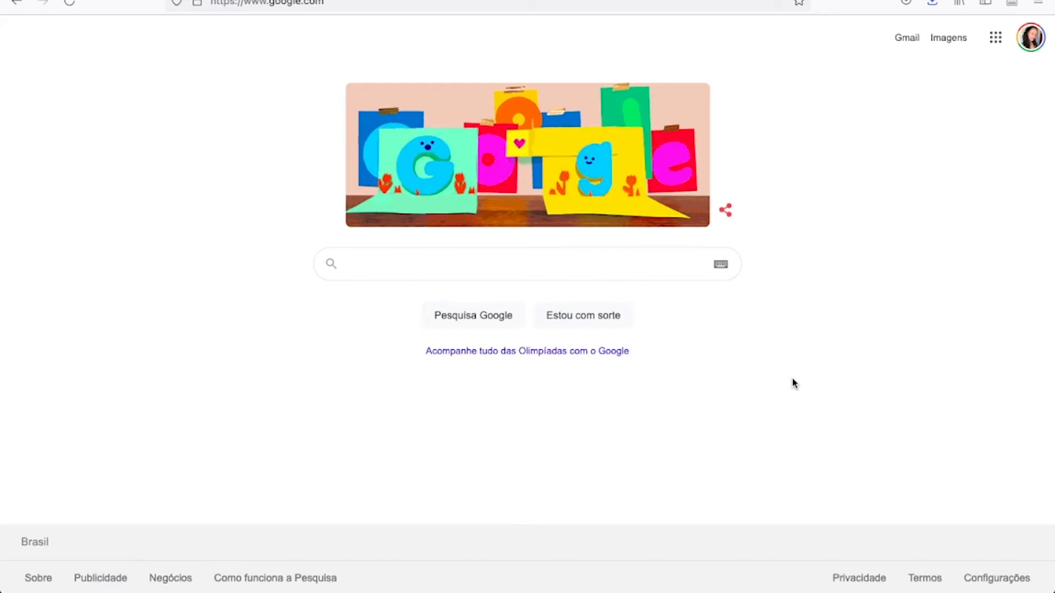
Search the web for "google sites" and open the Google Sites sign-in result.
type("google")
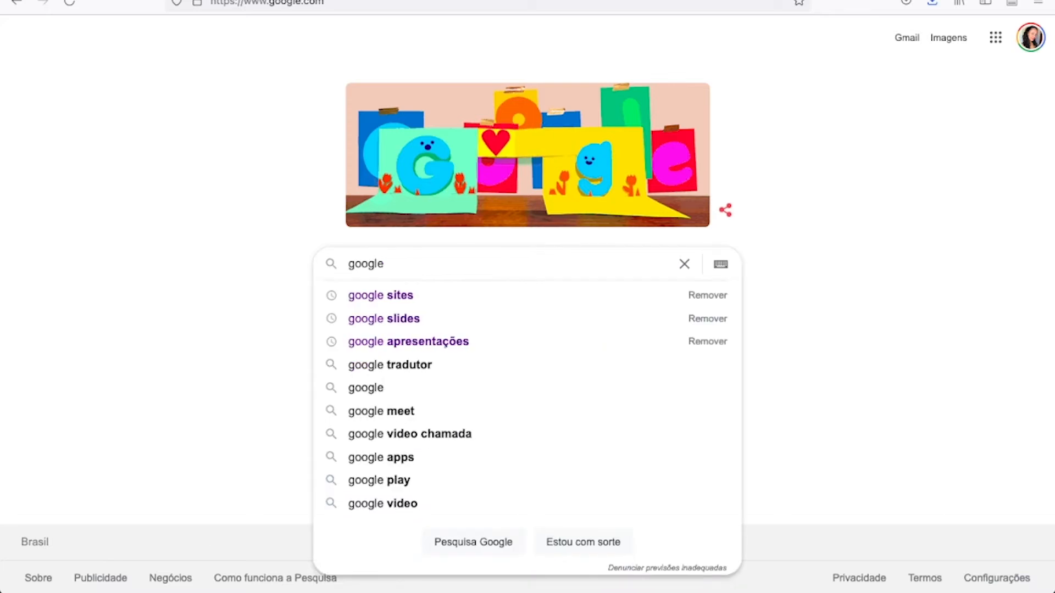
key("Down")
key("Return")
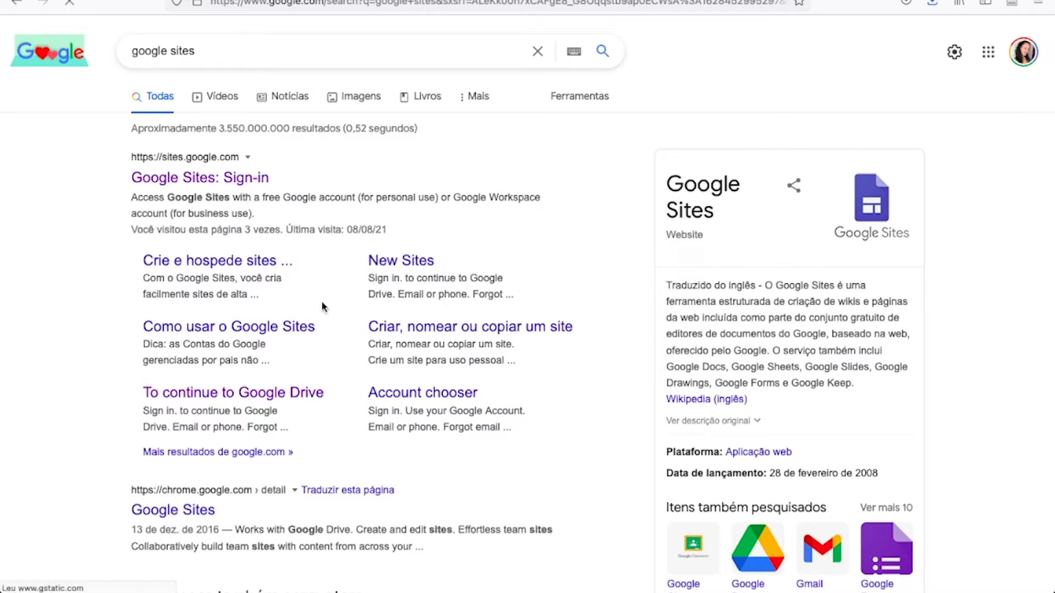
left_click(217, 187)
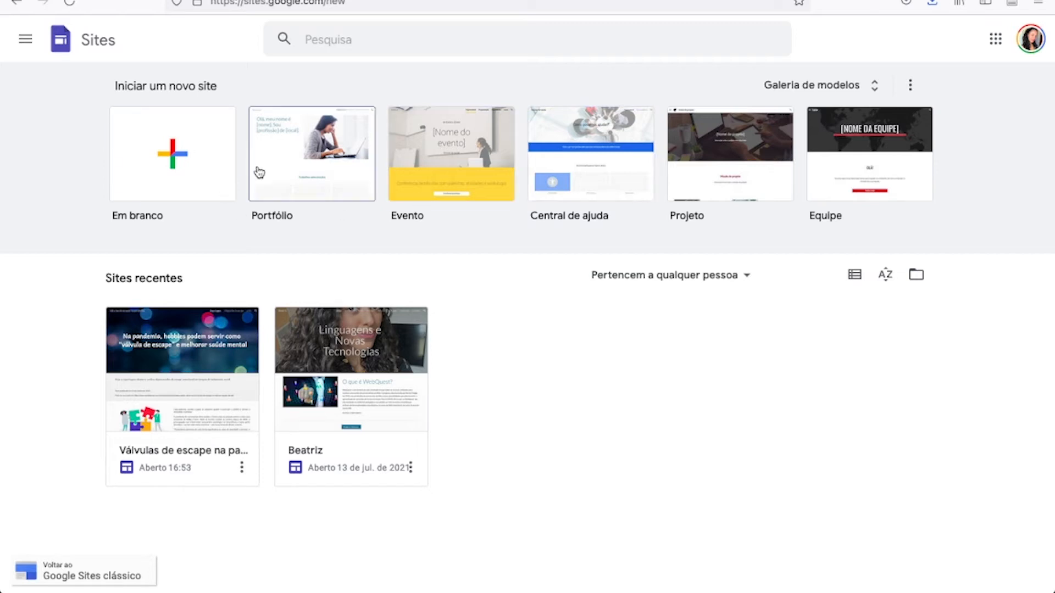
Create a new blank site (Em branco) and dismiss the template gallery suggestion.
left_click(213, 144)
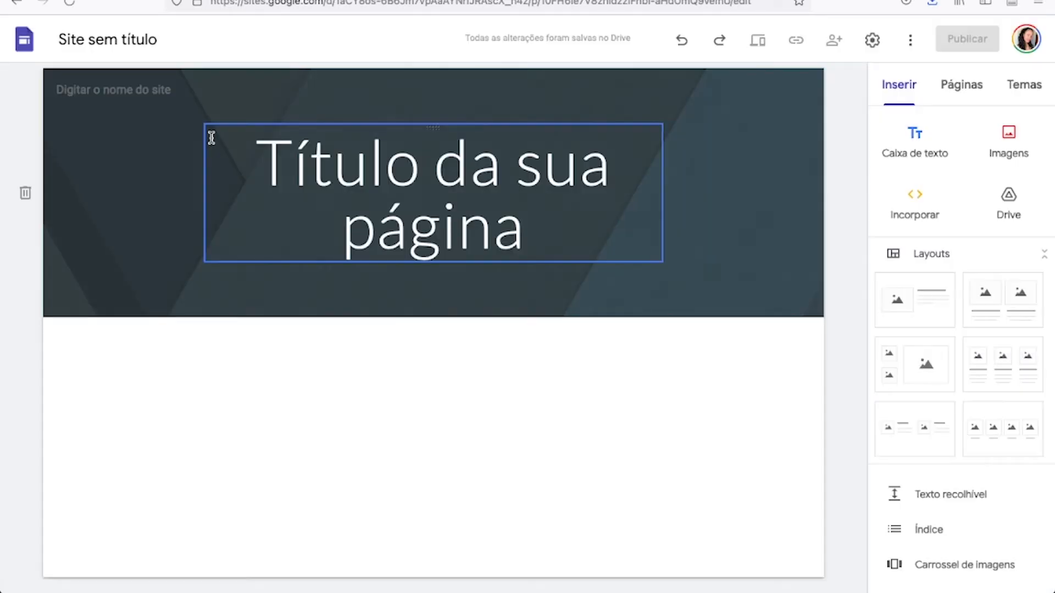
left_click(211, 138)
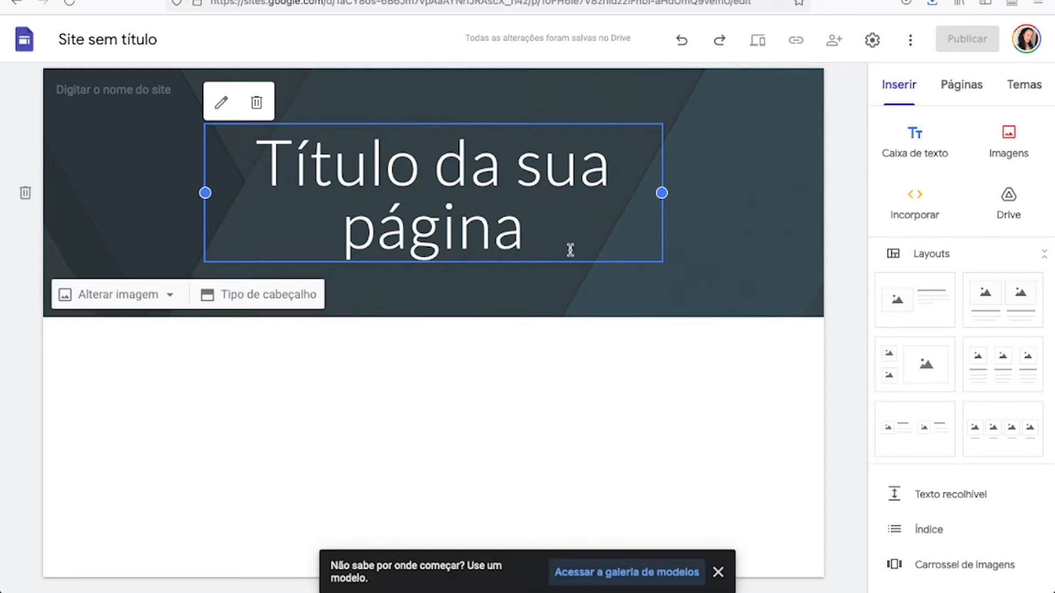
left_click(718, 572)
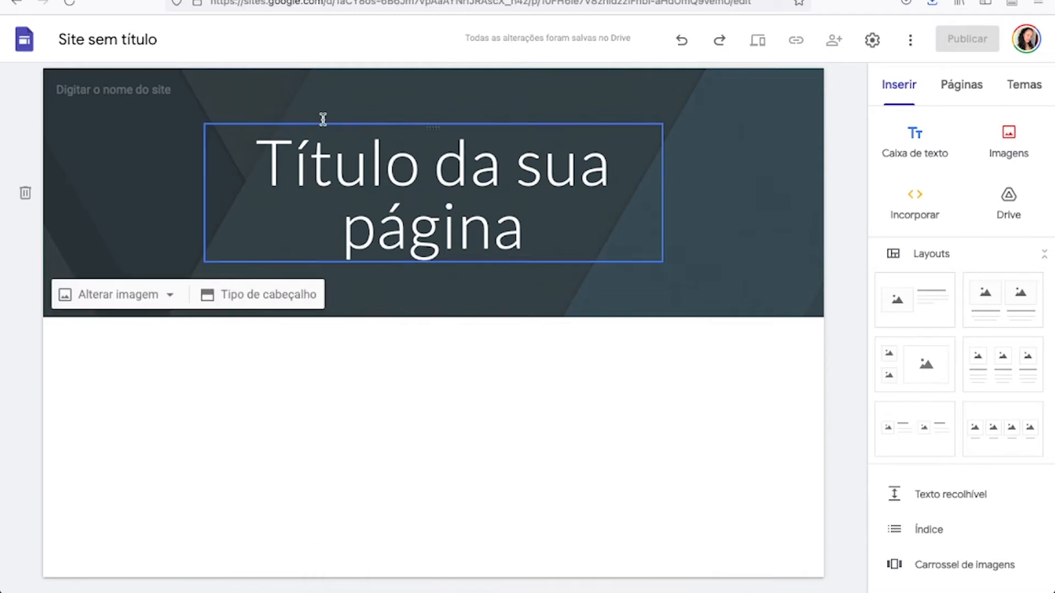
Name the site "Válvulas de escape" in the header's site name field.
left_click(110, 91)
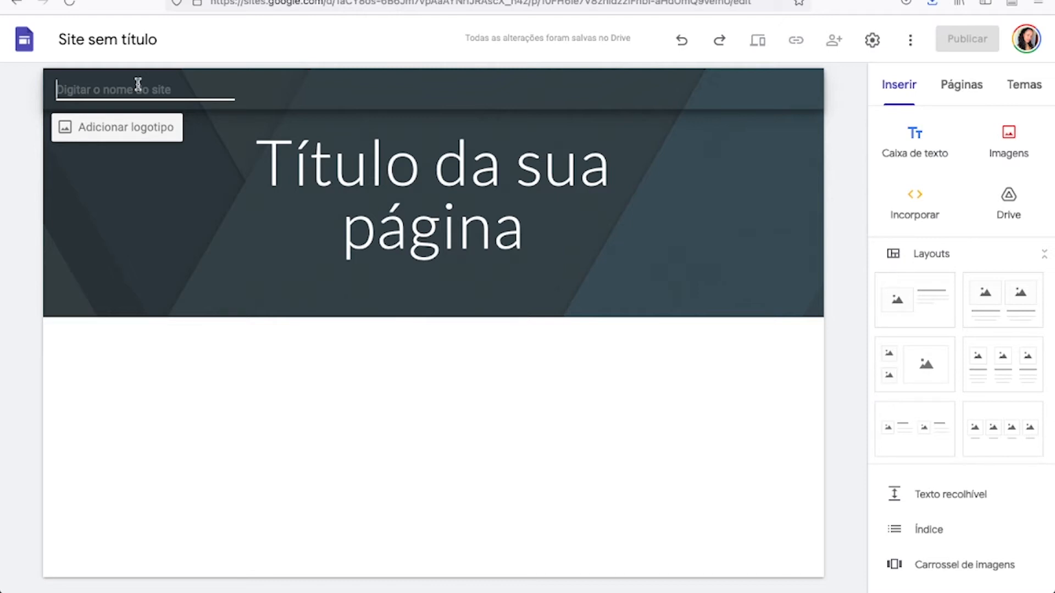
type("Vá")
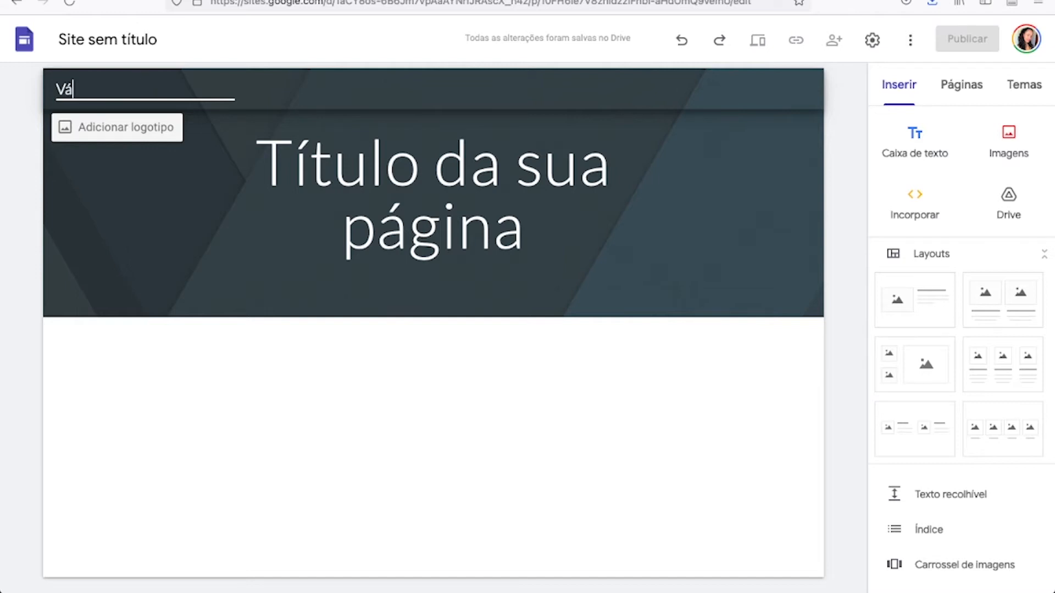
type("lculas de")
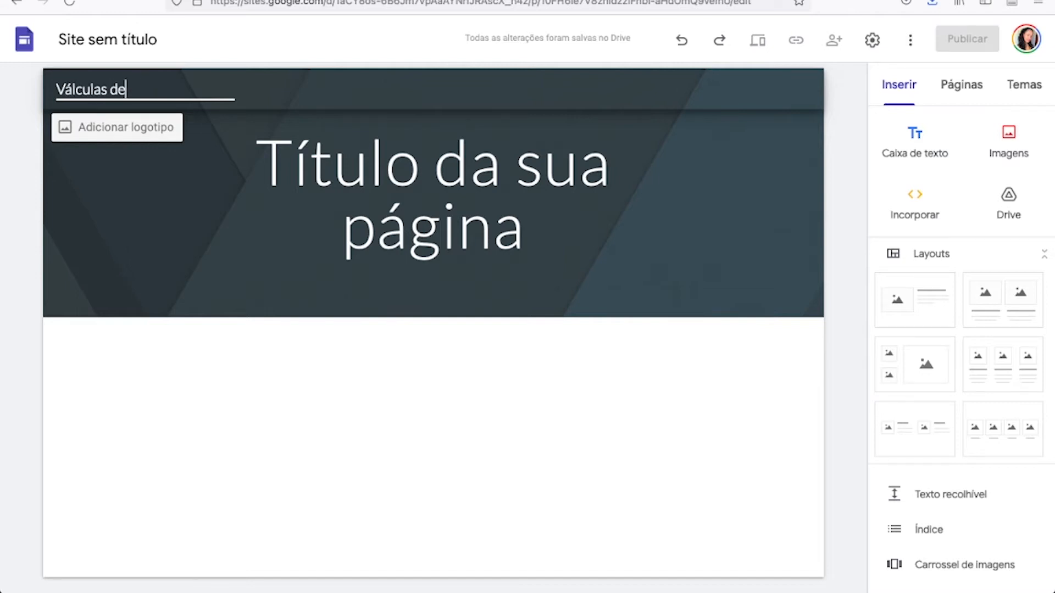
key("BackSpace")
key("BackSpace")
key("BackSpace")
key("BackSpace")
key("BackSpace")
key("BackSpace")
key("BackSpace")
key("BackSpace")
type("vulas de escap")
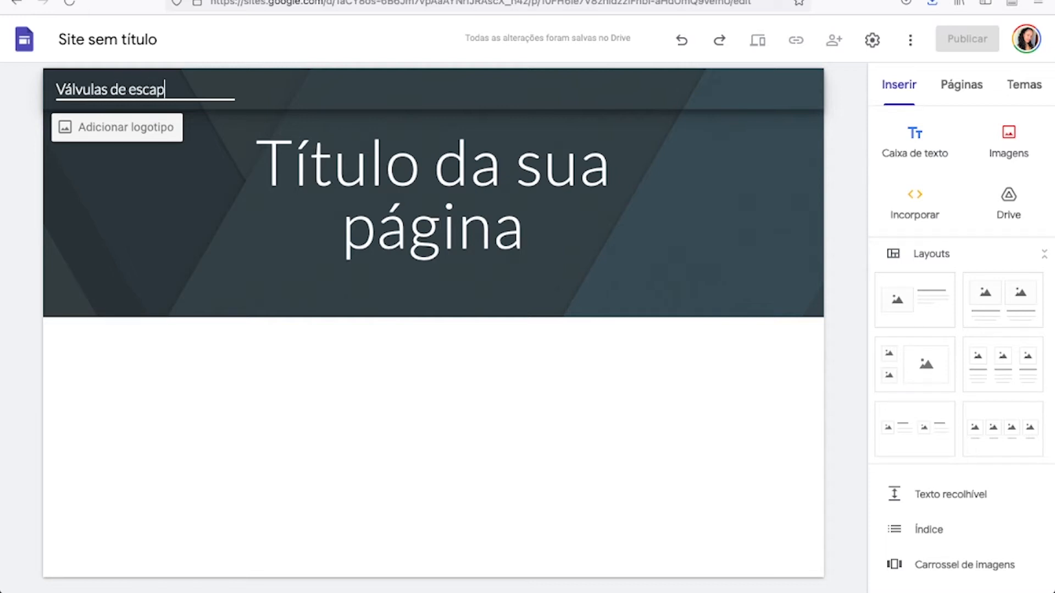
type("e na pandem")
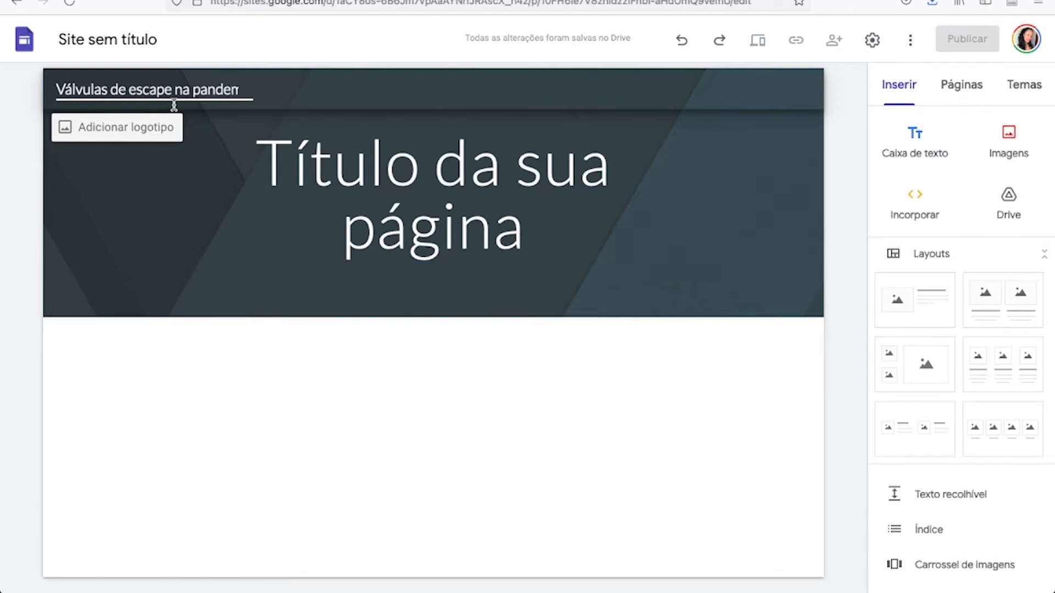
left_click_drag(176, 88, 271, 90)
key("BackSpace")
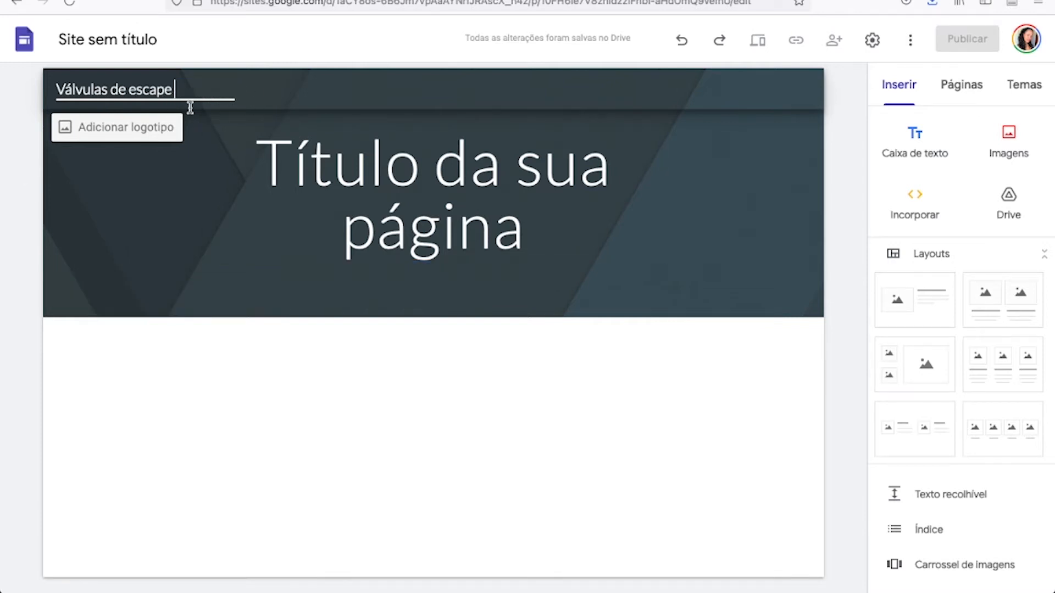
left_click(225, 127)
left_click(158, 144)
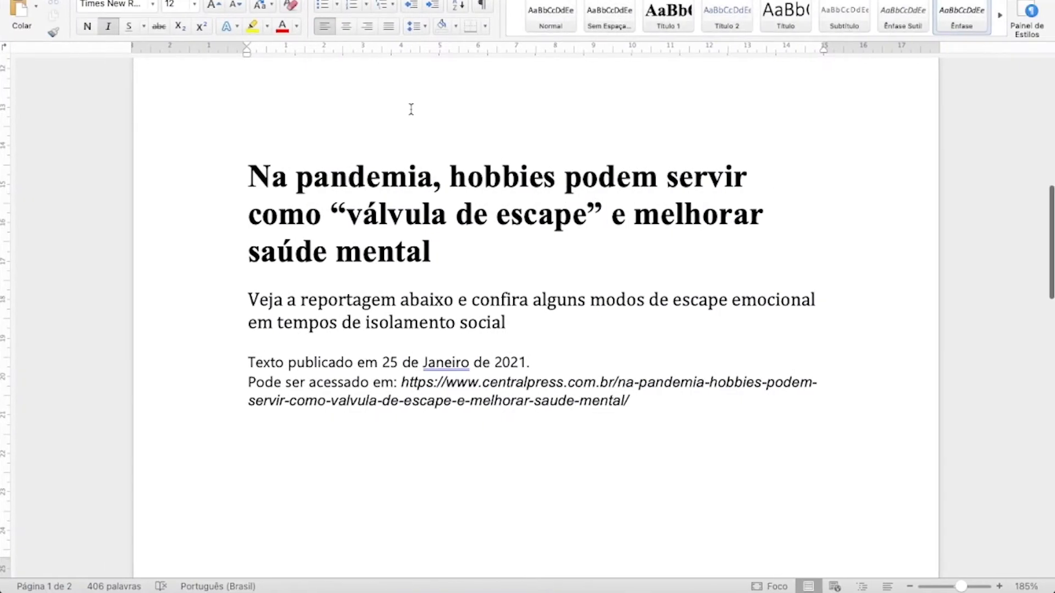
Switch to the Word document and copy the bold headline "Na pandemia, hobbies podem servir como “válvula de escape” e melhorar saúde mental".
scroll(411, 109, "up", 1)
scroll(411, 109, "down", 1)
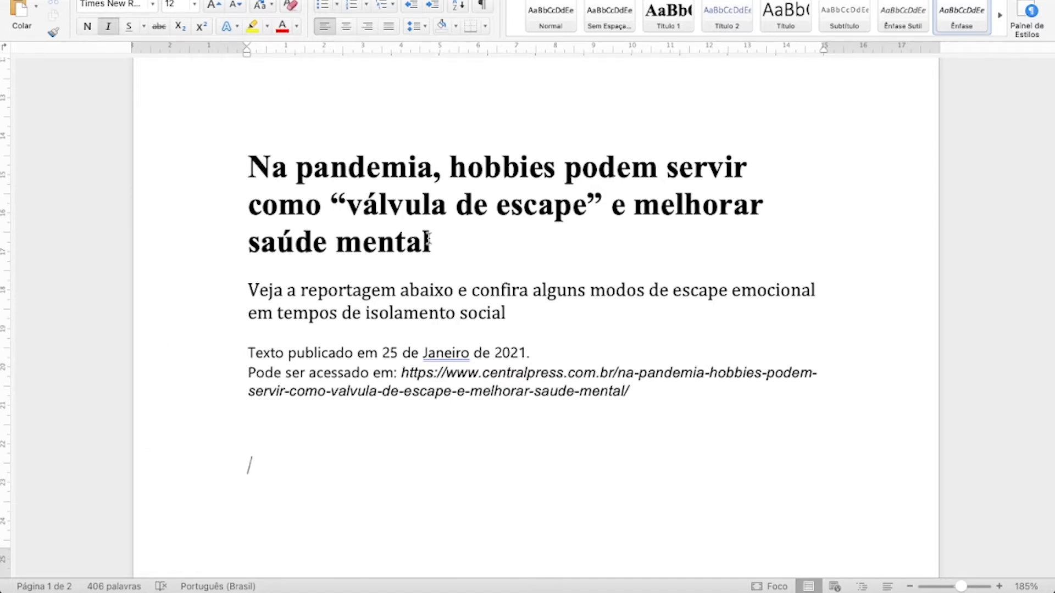
left_click_drag(437, 244, 254, 170)
key("ctrl+c")
key("ctrl+Left")
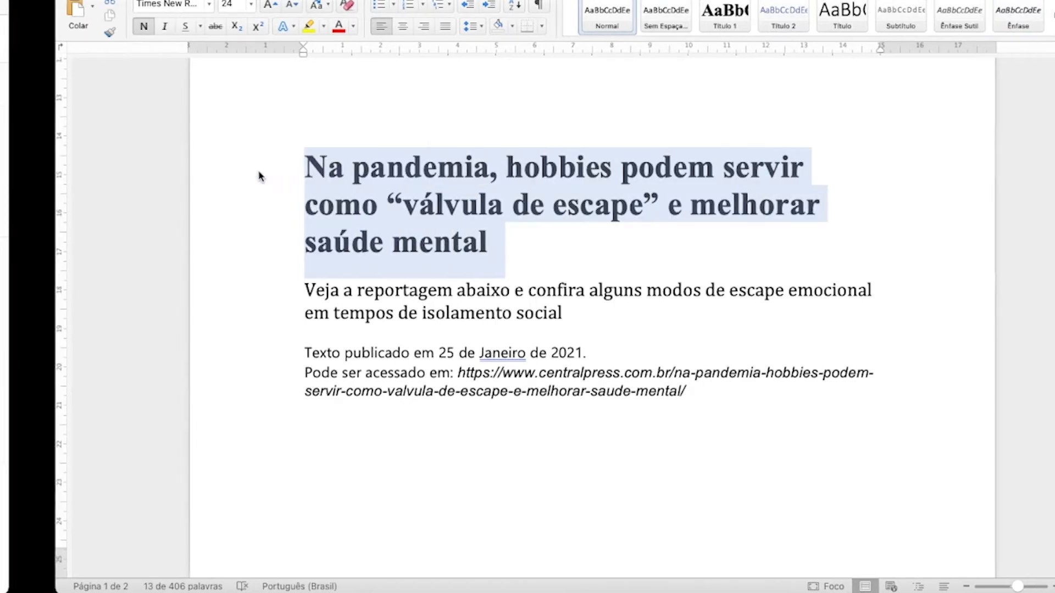
Back in Google Sites, replace the placeholder page title in the header with the copied headline.
left_click(379, 178)
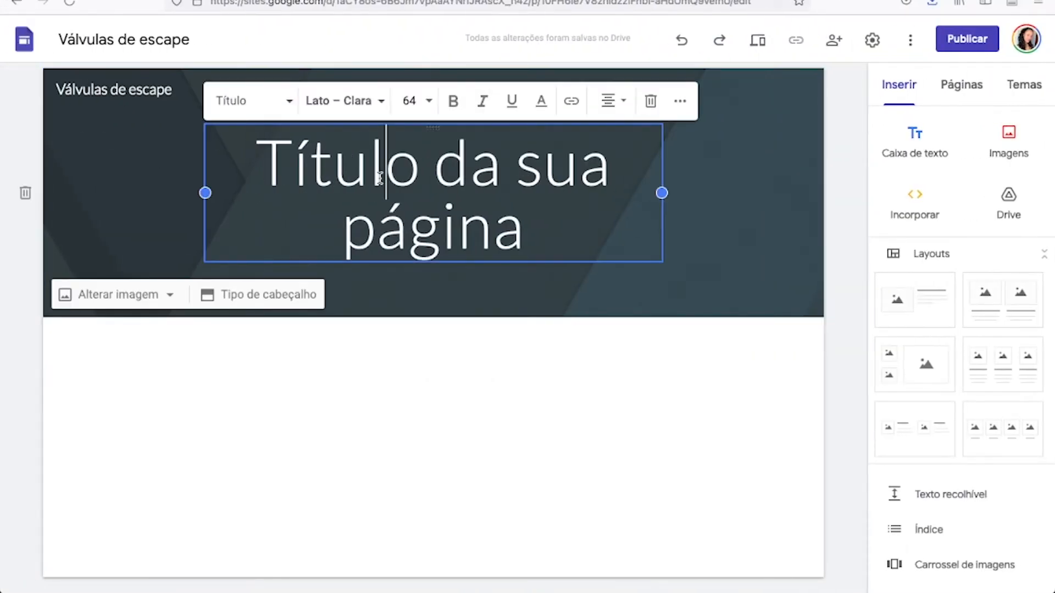
key("ctrl+a")
key("ctrl+v")
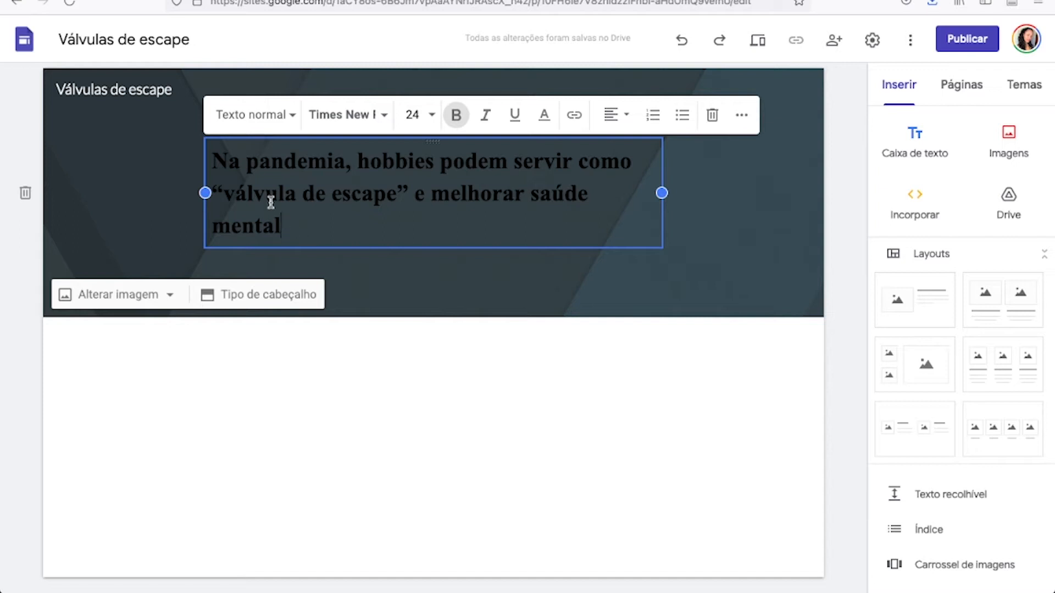
Set the whole page title to the Andika font at size 36.
left_click_drag(281, 227, 220, 160)
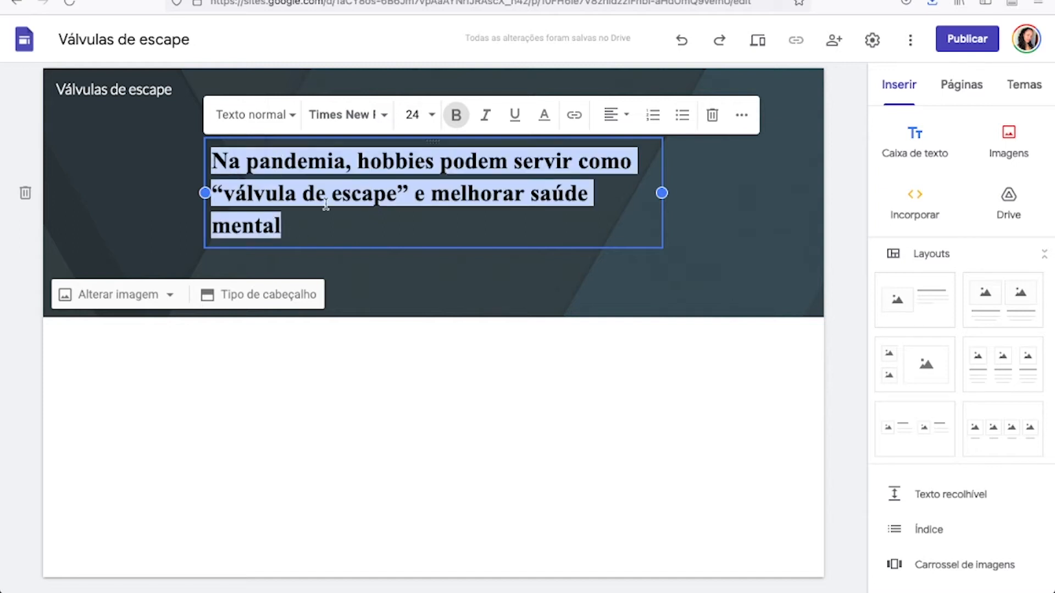
left_click(383, 116)
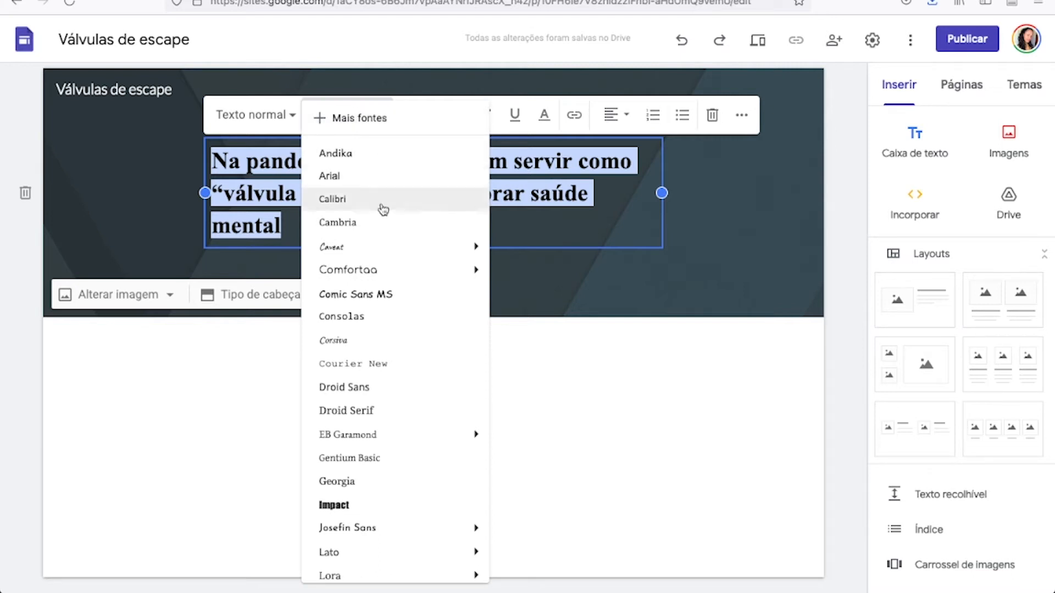
mouse_move(381, 271)
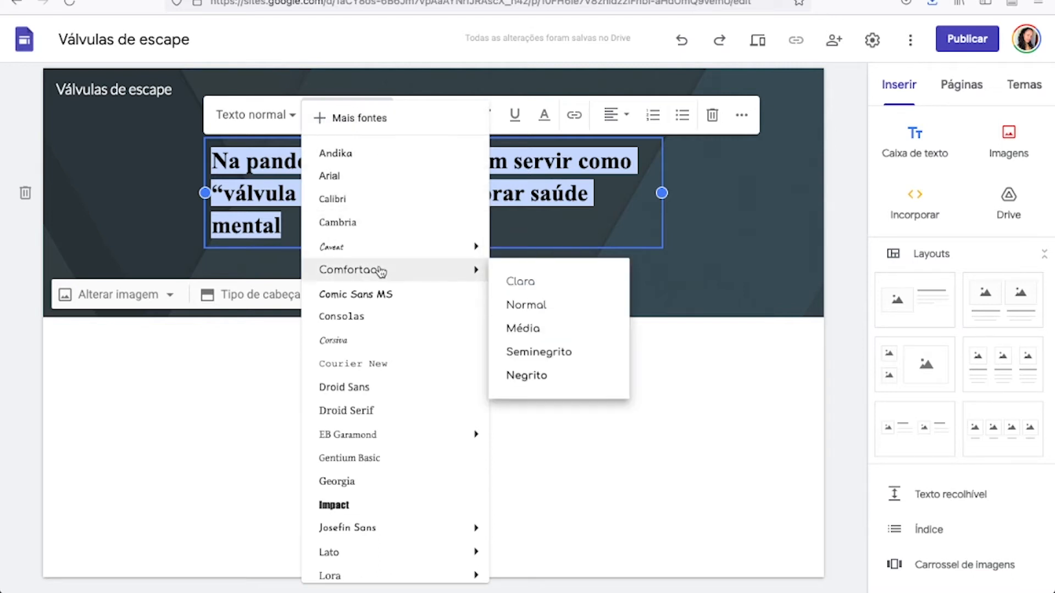
left_click(377, 152)
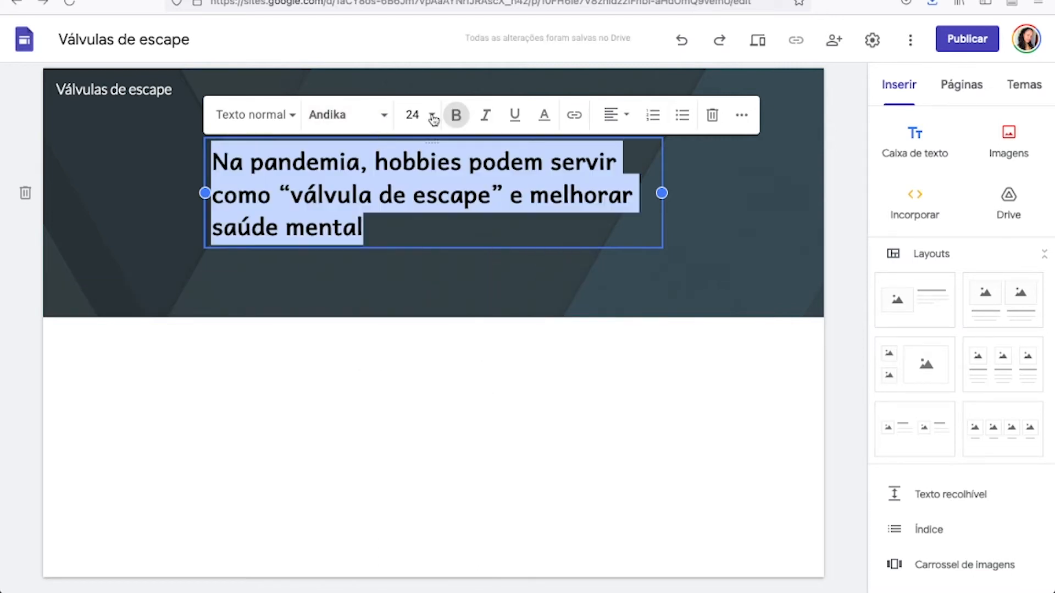
left_click(413, 115)
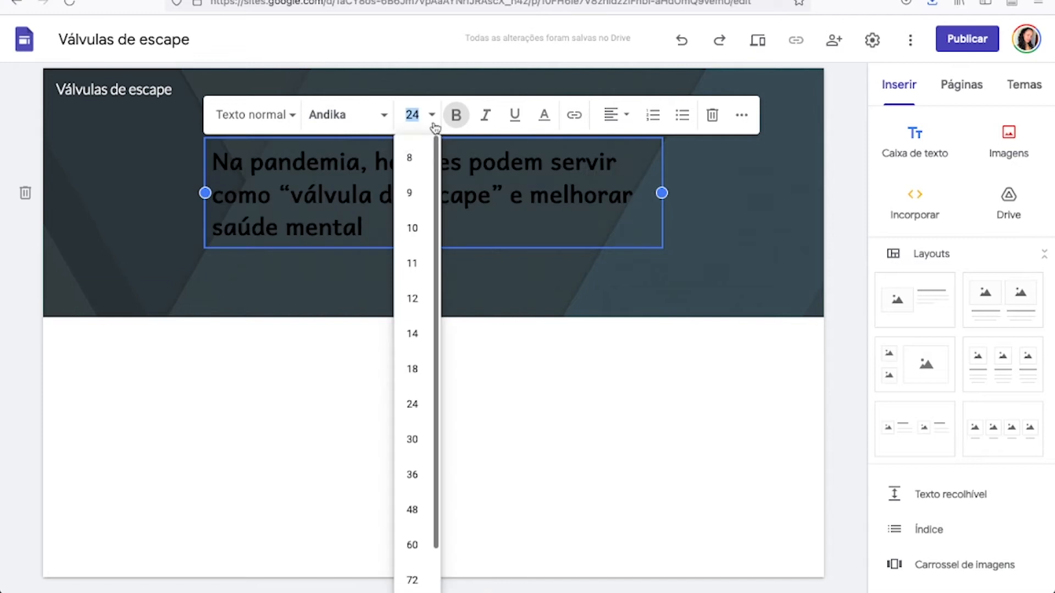
left_click(413, 473)
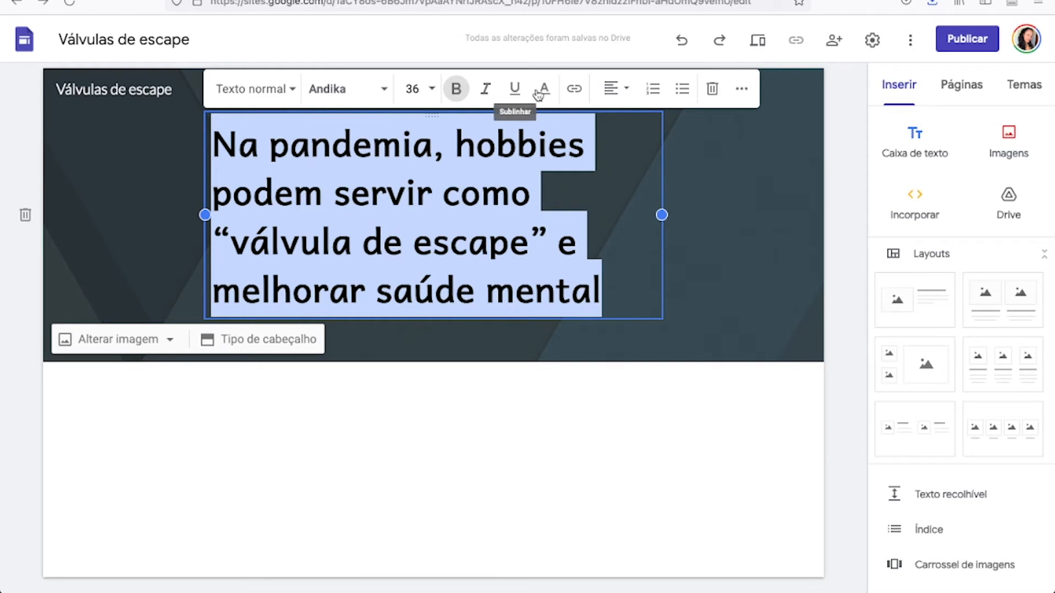
Centre the page title text and widen its text box towards both sides of the header.
left_click(612, 89)
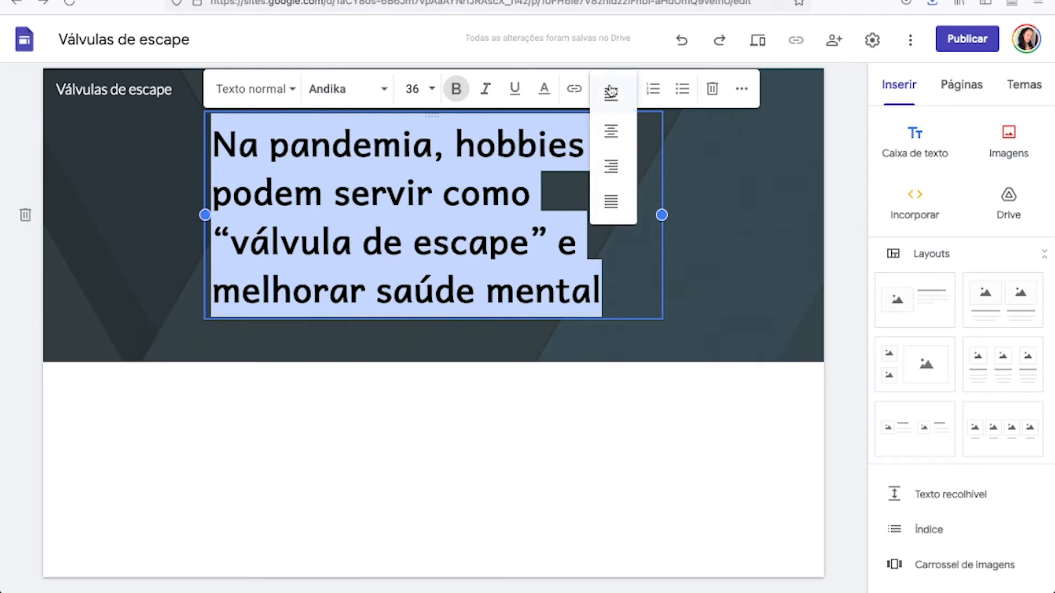
left_click(611, 202)
left_click(620, 91)
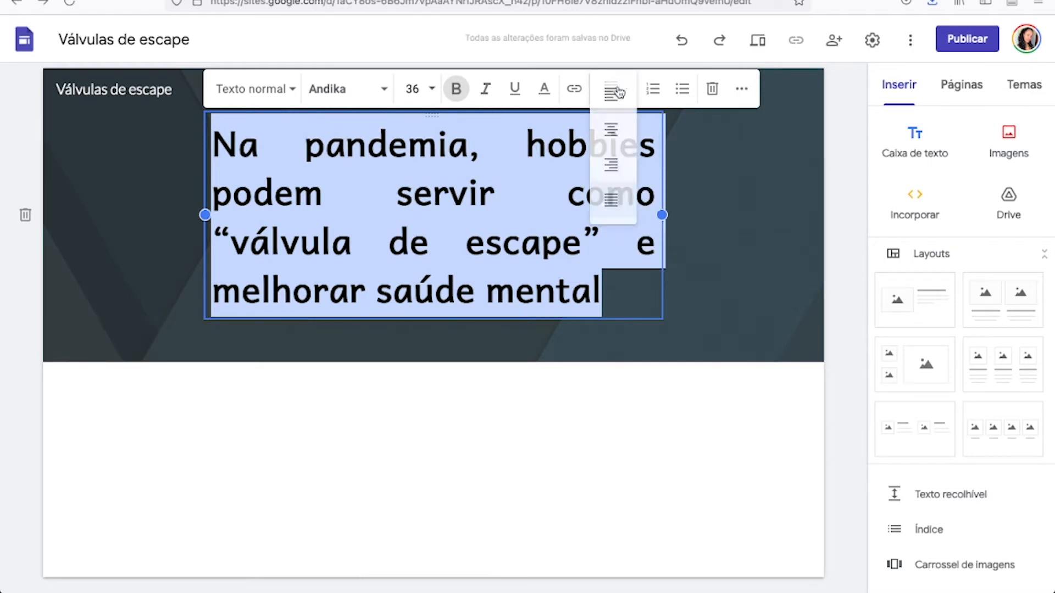
left_click(617, 135)
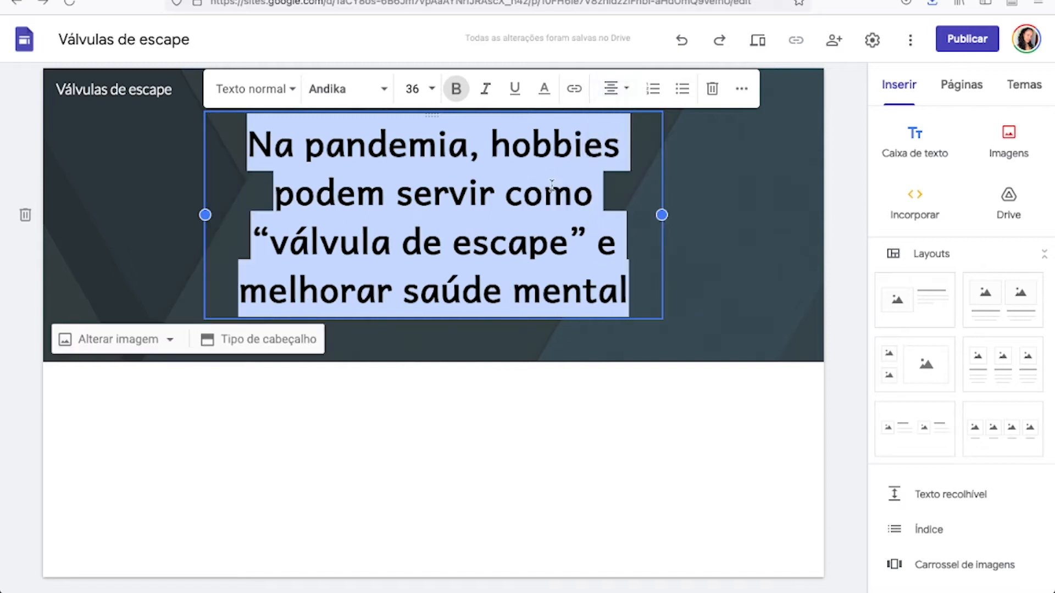
left_click_drag(705, 217, 752, 221)
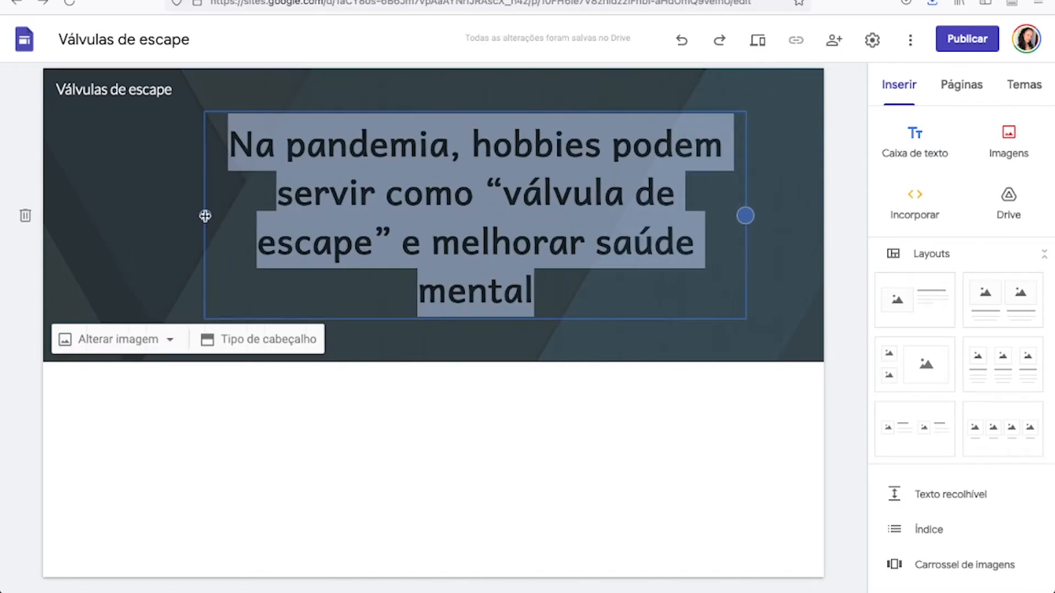
left_click_drag(213, 221, 142, 342)
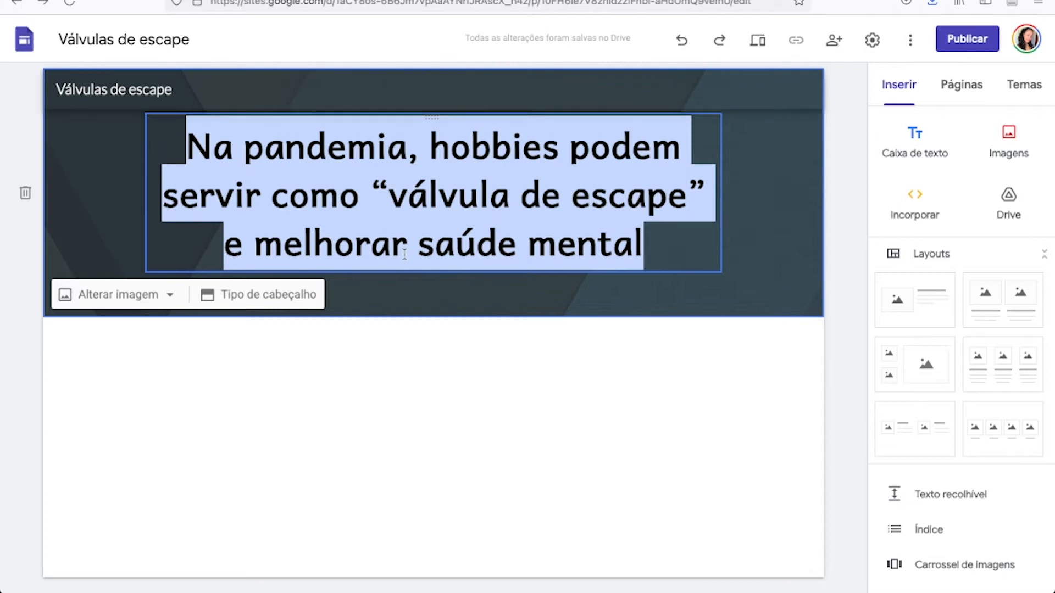
Try the Capa, Banner and Somente título header types and set the header to Banner grande.
left_click(245, 302)
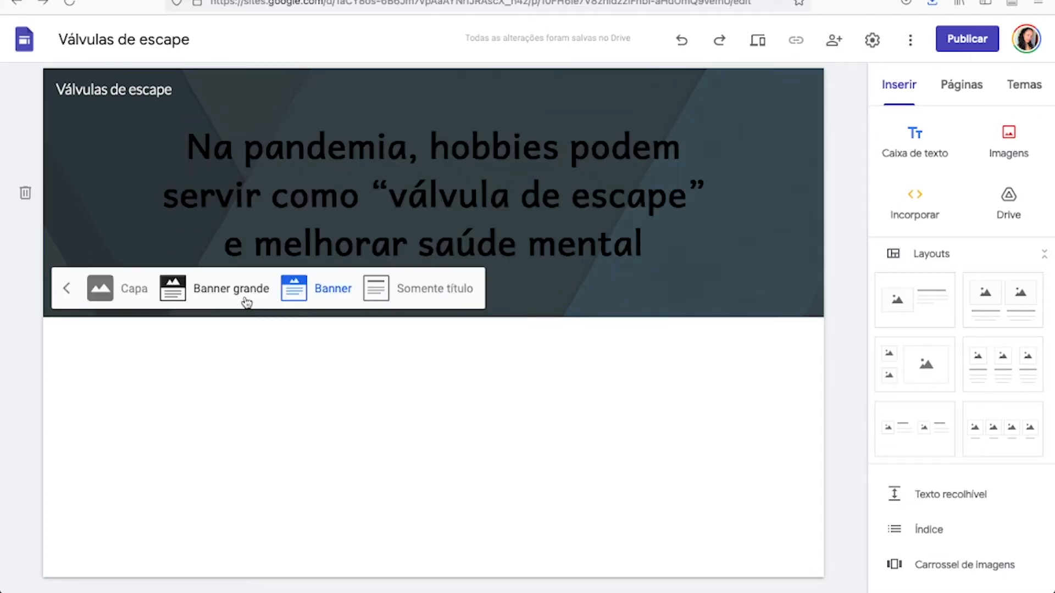
left_click(130, 298)
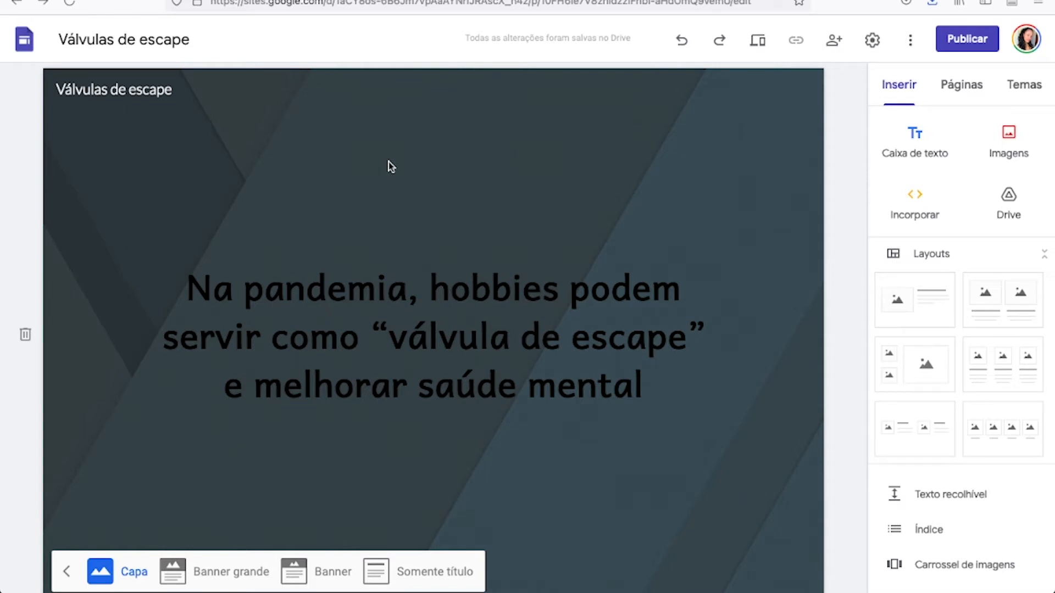
left_click(199, 571)
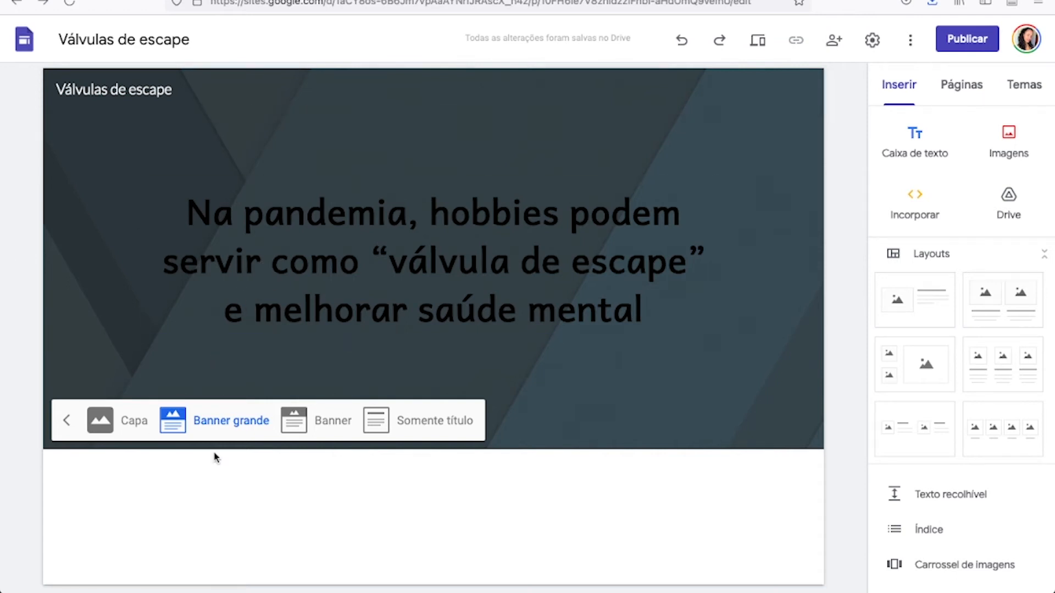
scroll(206, 508, "down", 1)
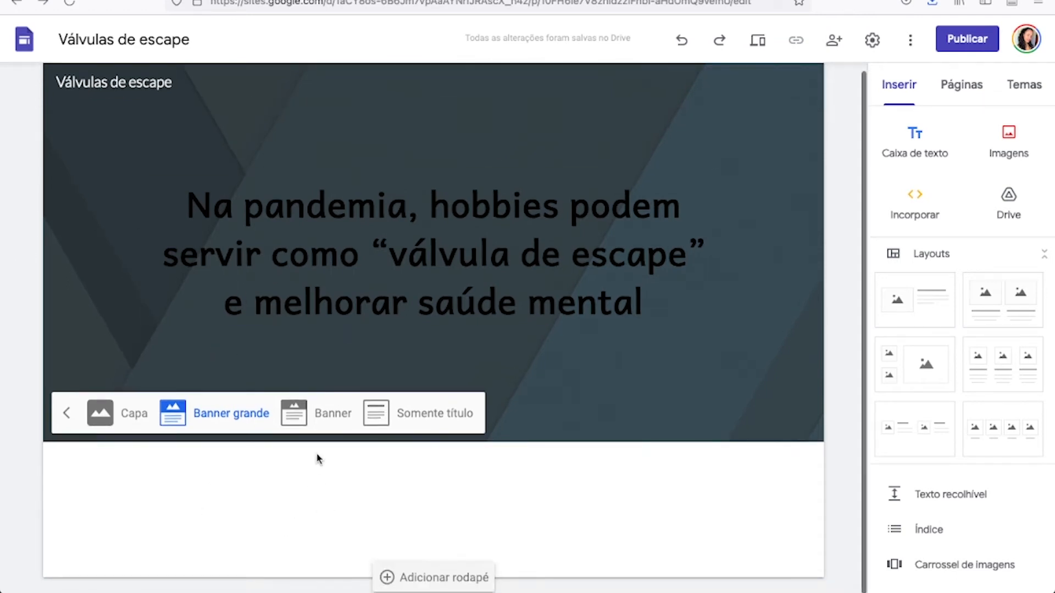
left_click(327, 419)
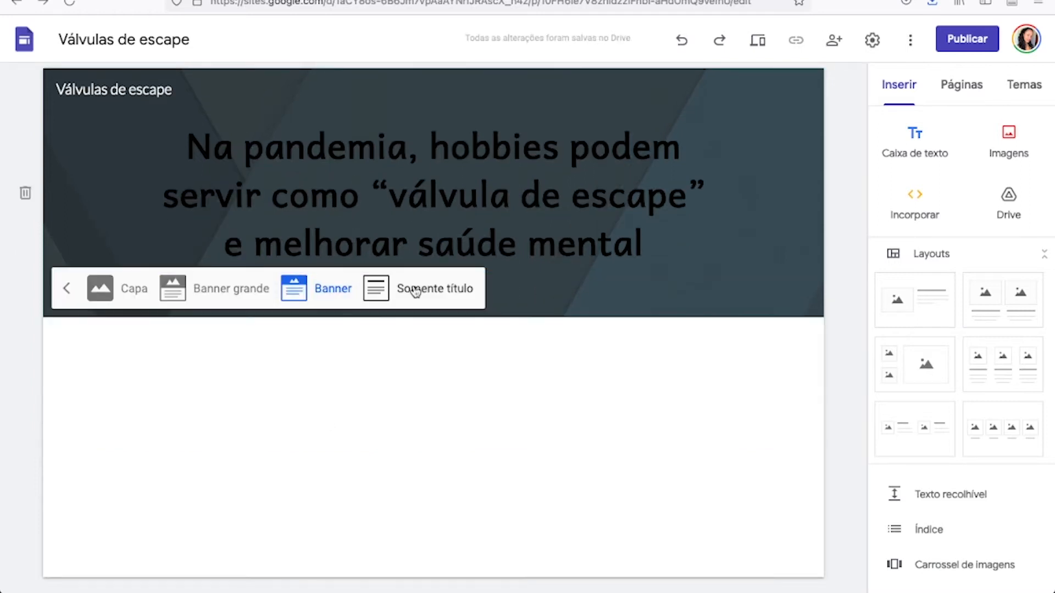
left_click(416, 292)
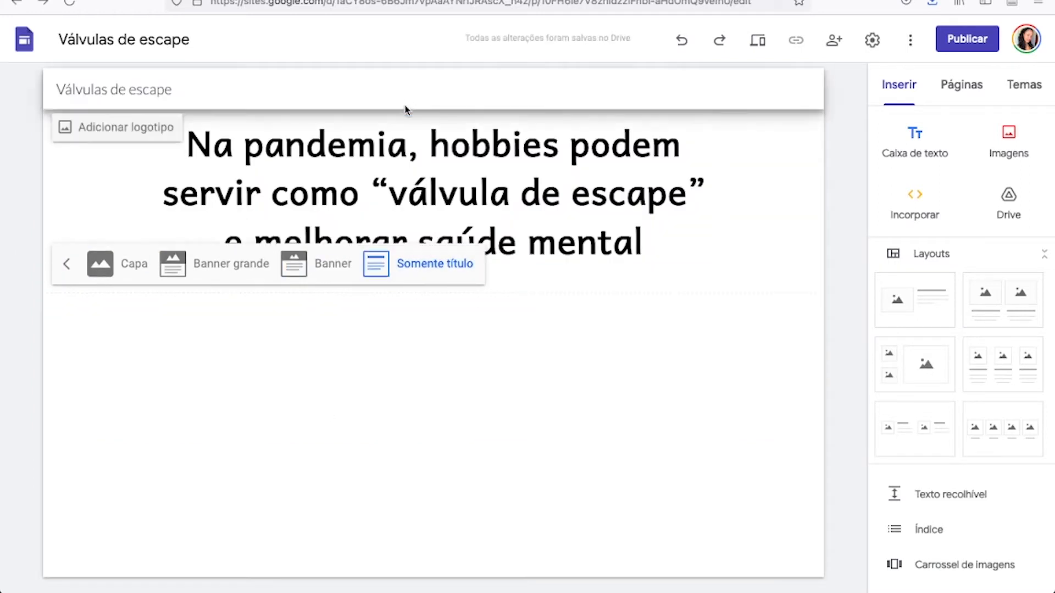
left_click(235, 258)
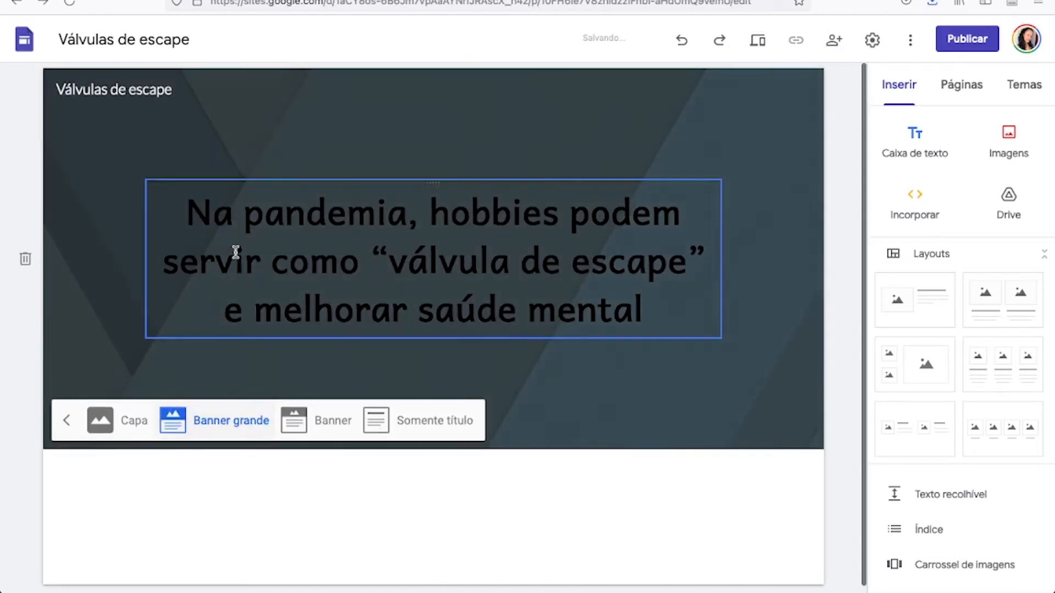
left_click(67, 420)
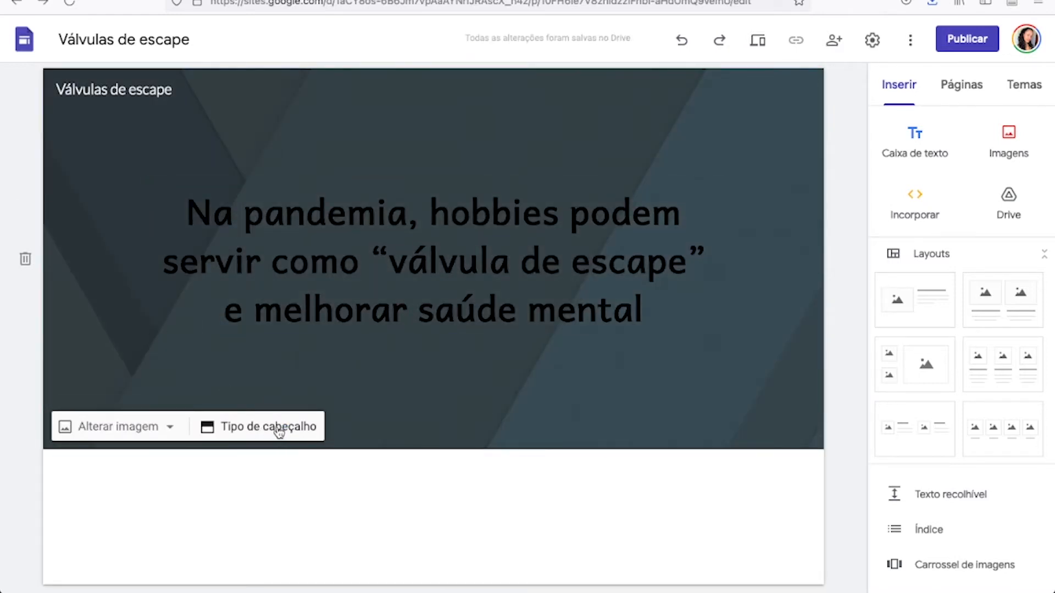
Replace the header background with the dark blue geometric-patterned image from the image gallery.
left_click(158, 434)
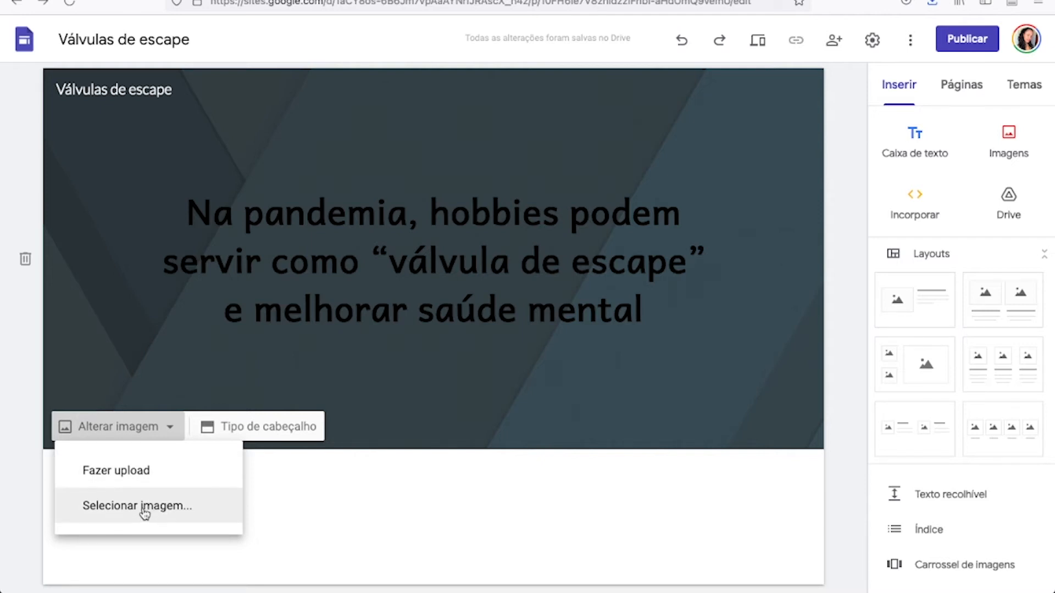
left_click(165, 515)
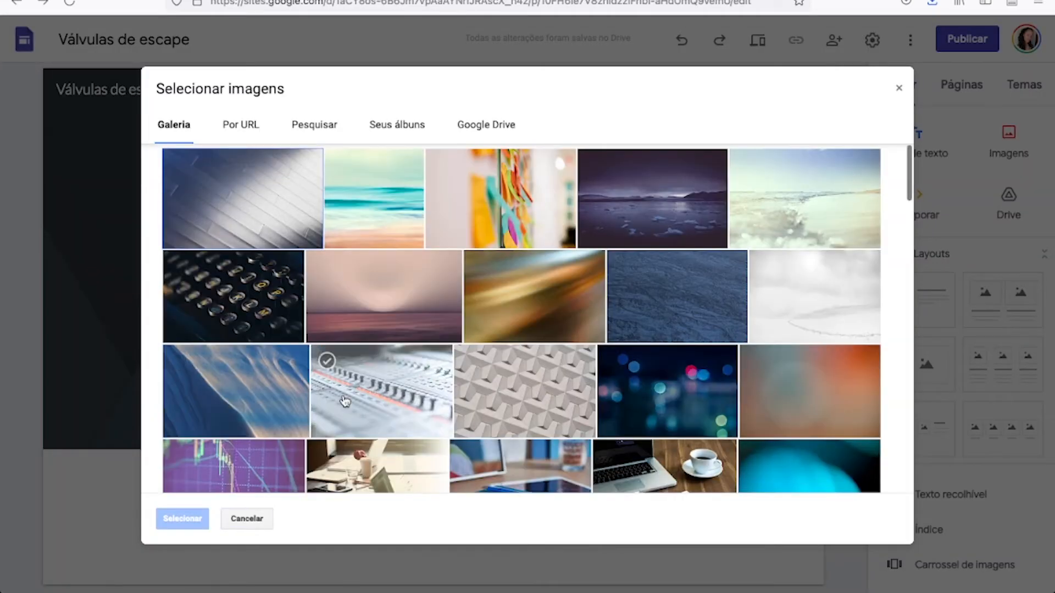
scroll(337, 362, "down", 3)
scroll(344, 401, "down", 5)
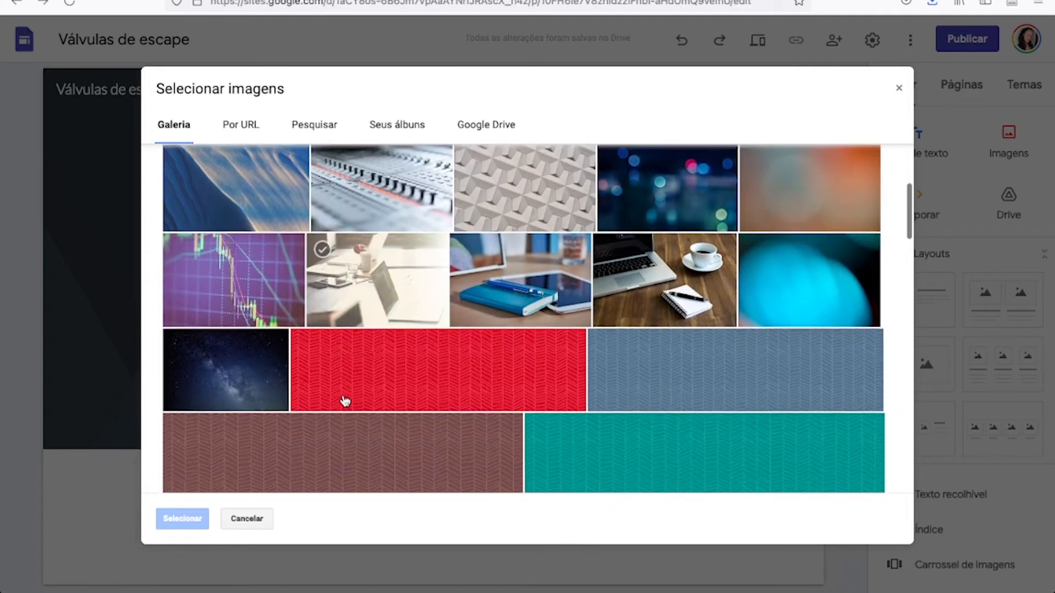
scroll(345, 402, "down", 7)
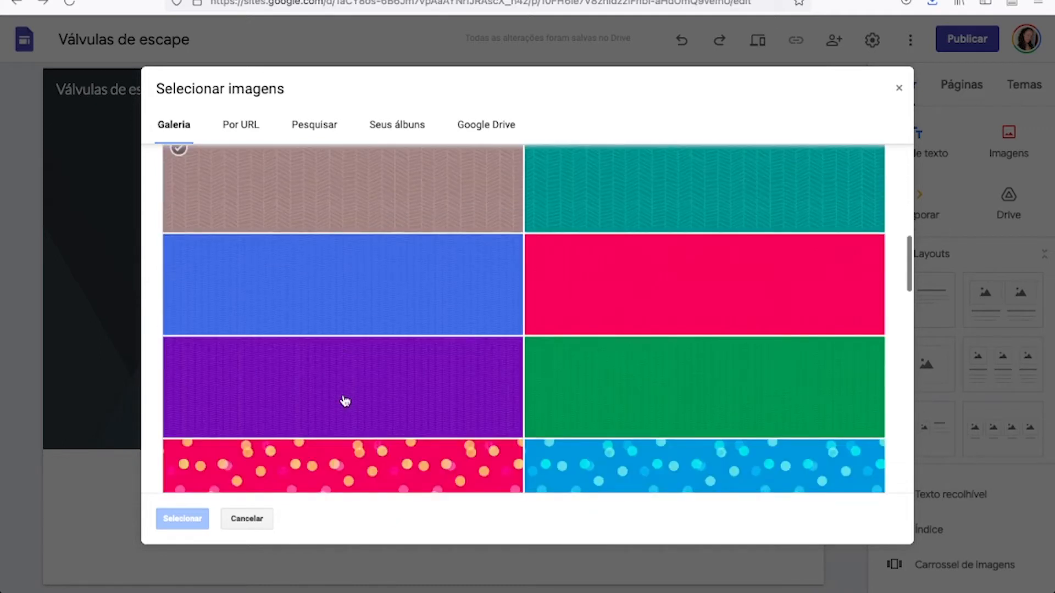
scroll(344, 401, "down", 8)
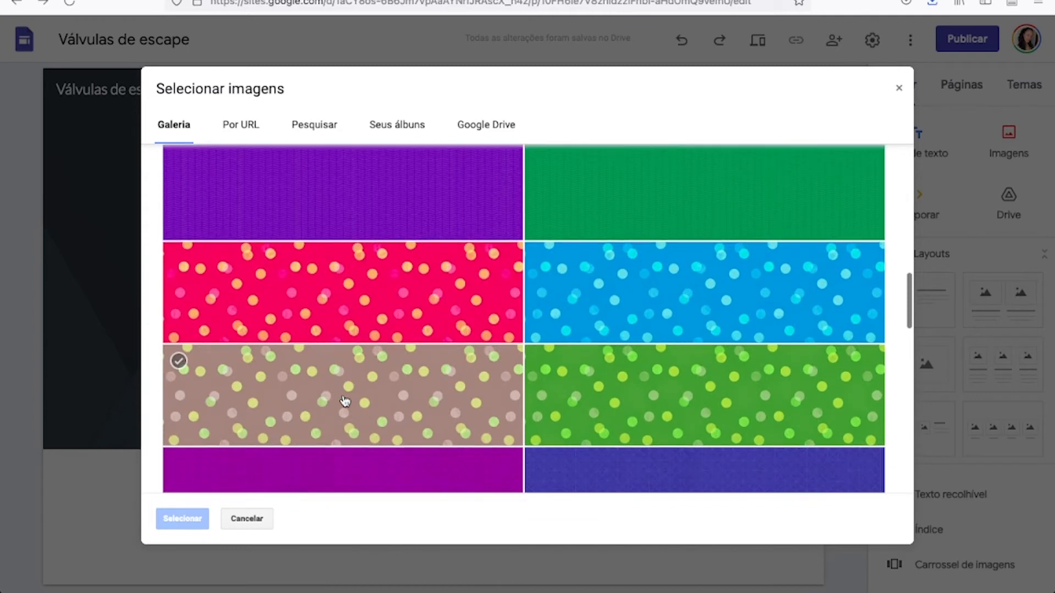
scroll(344, 401, "down", 1)
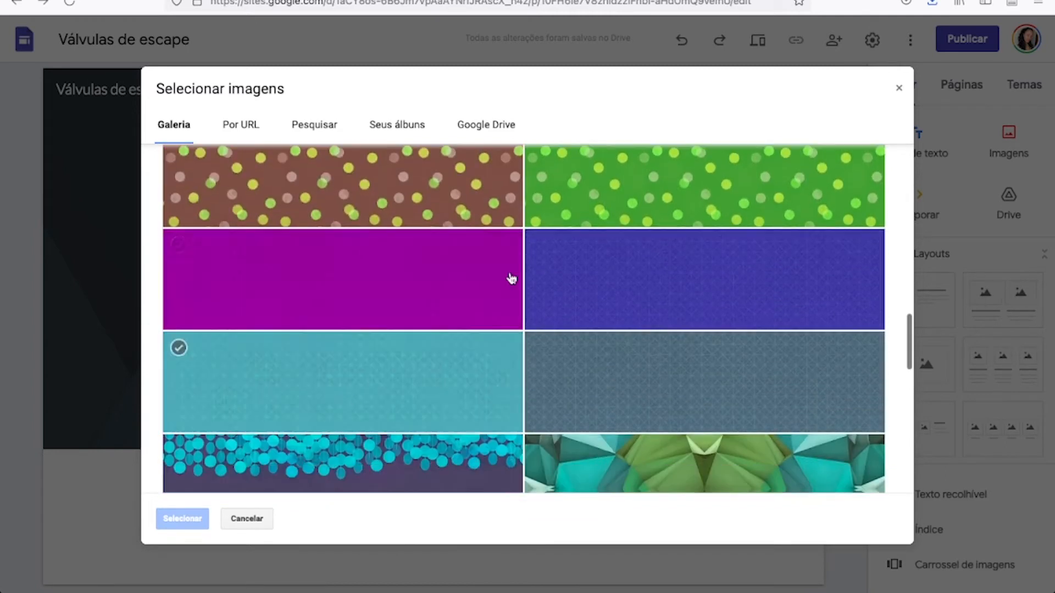
left_click(619, 282)
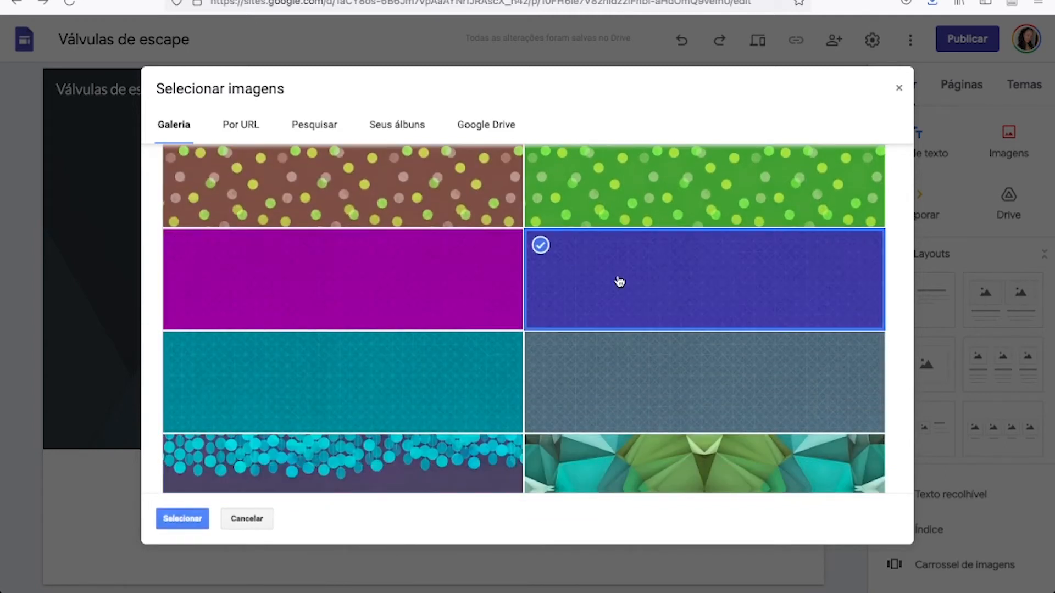
left_click(182, 518)
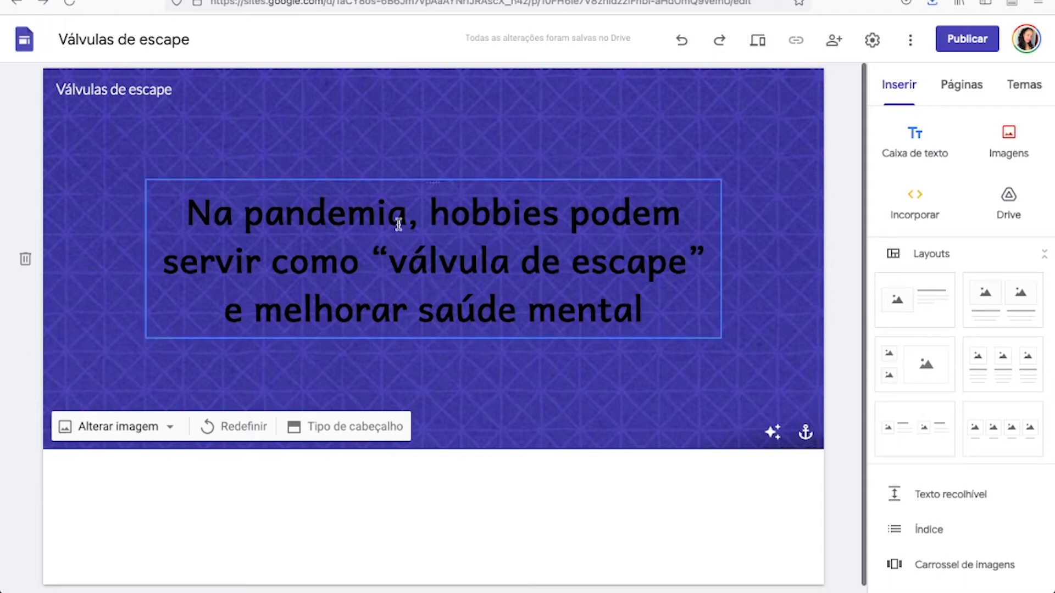
Try the Banner header type and return the header to Banner grande.
left_click(337, 432)
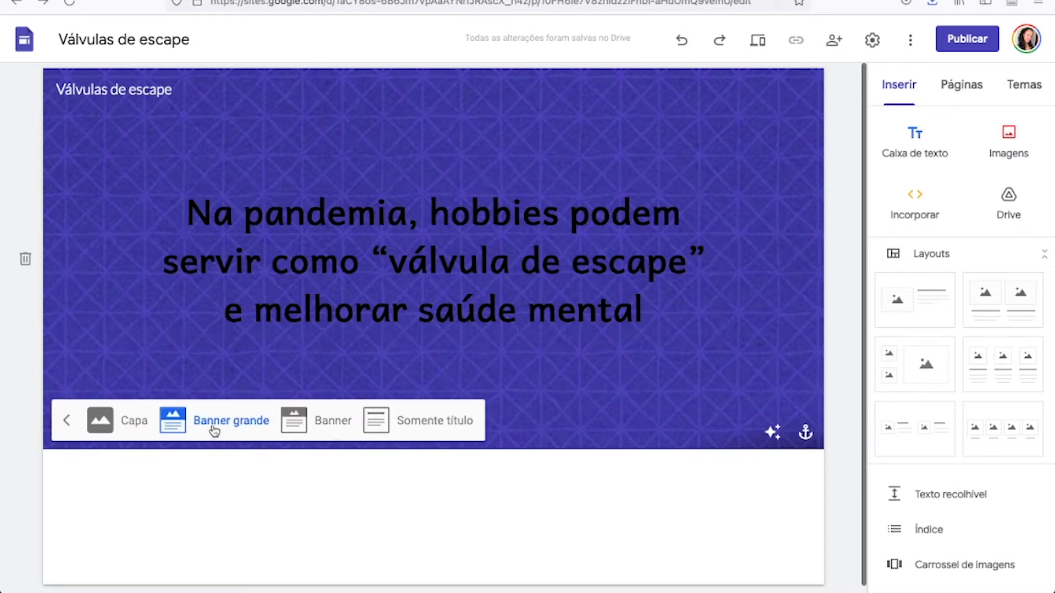
left_click(324, 429)
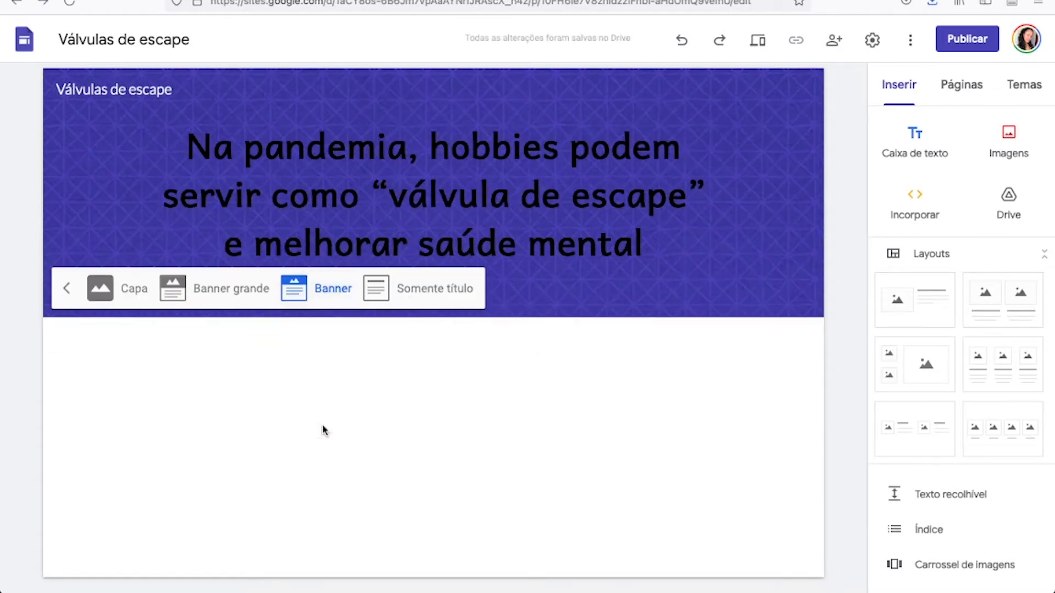
left_click(25, 308)
left_click(308, 295)
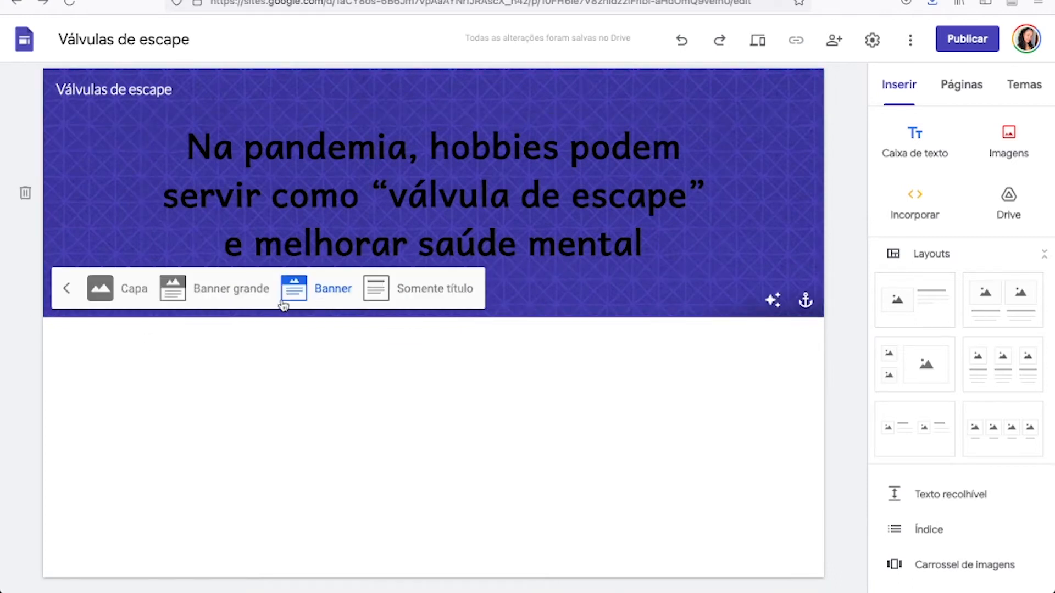
left_click(219, 296)
Insert the layout with one image beside text below the header and upload 32627.jpg into its image placeholder.
scroll(185, 419, "down", 1)
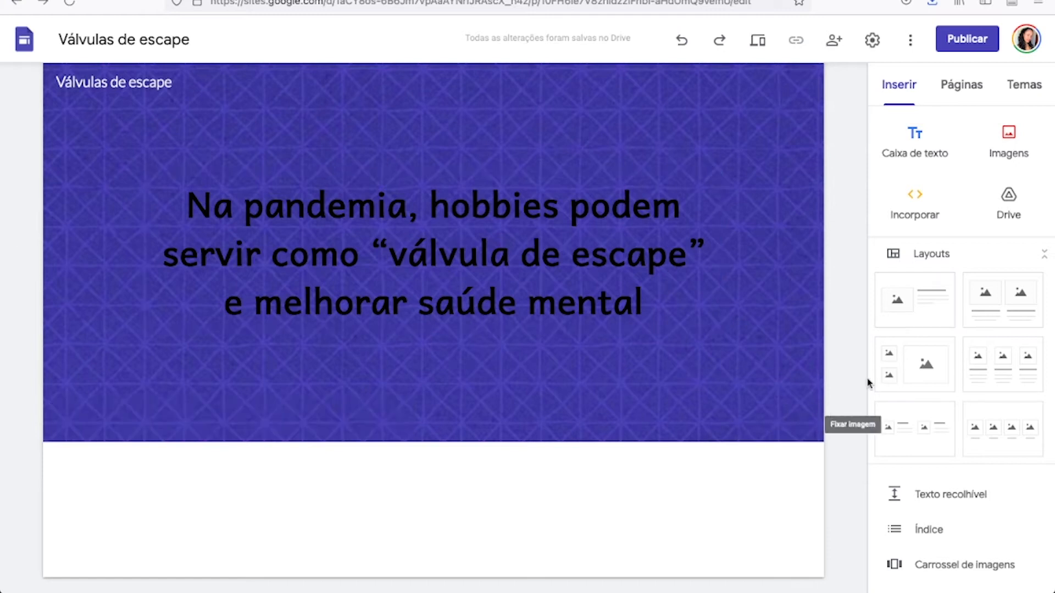
left_click(937, 311)
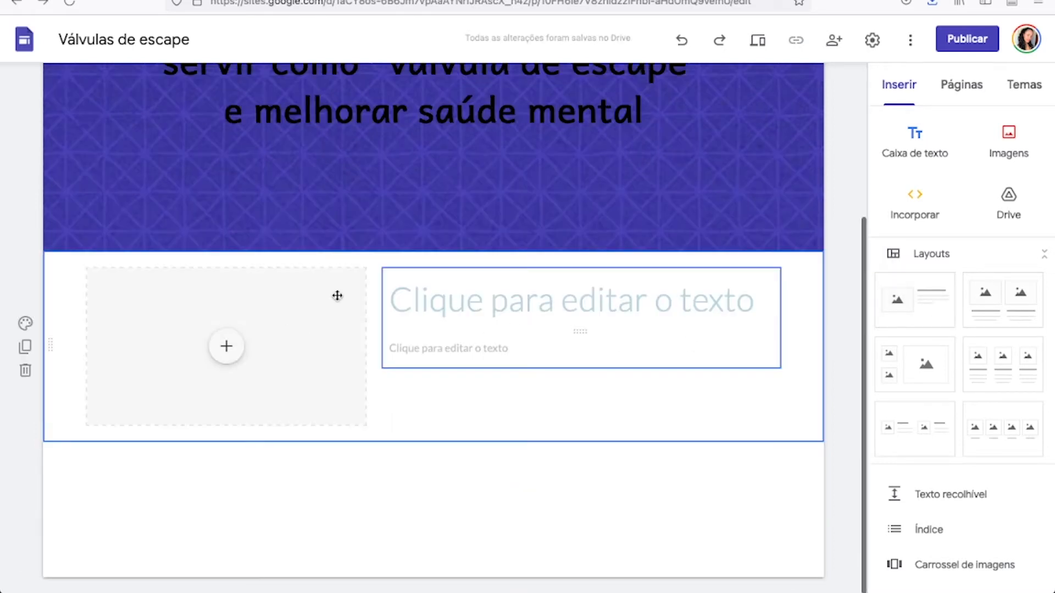
left_click(225, 344)
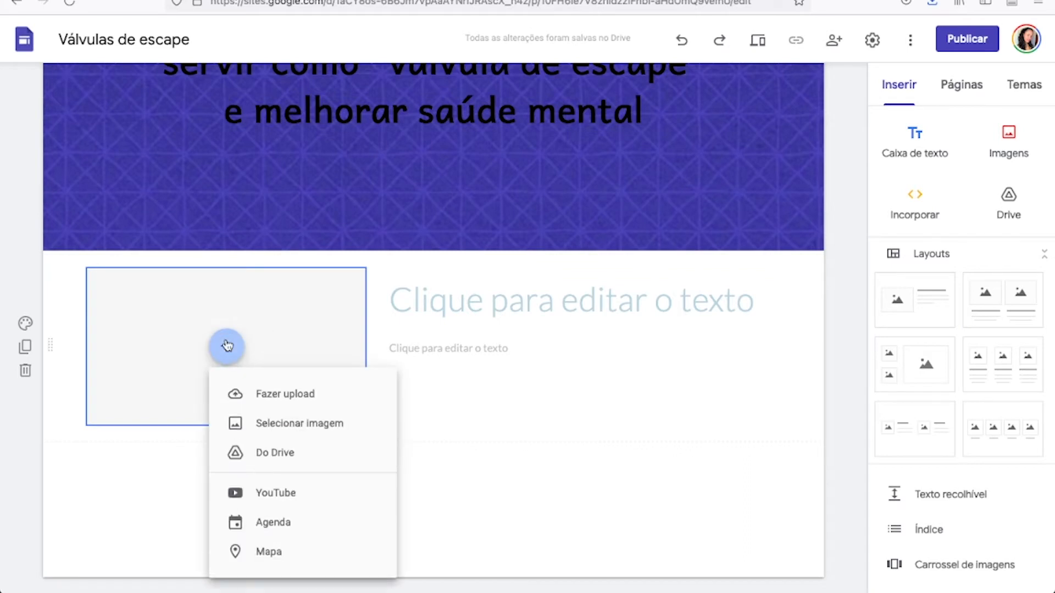
left_click(279, 397)
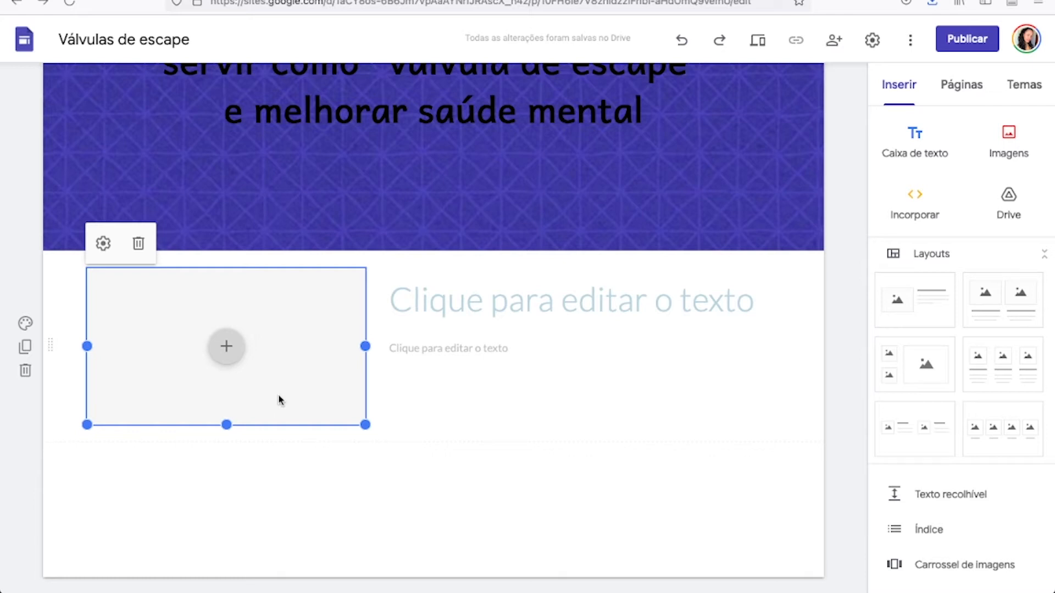
left_click(442, 234)
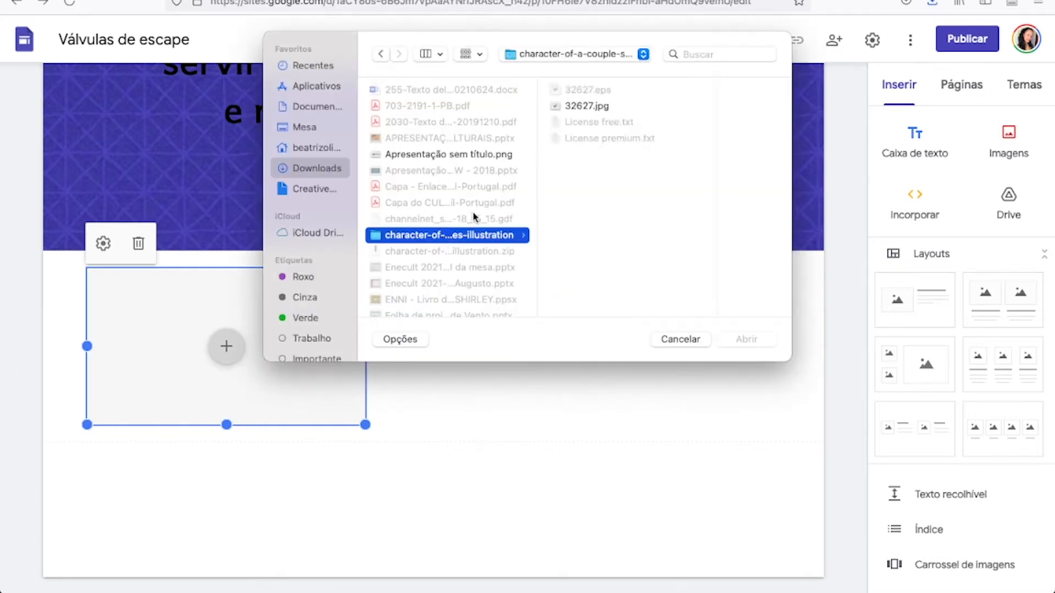
key("Right")
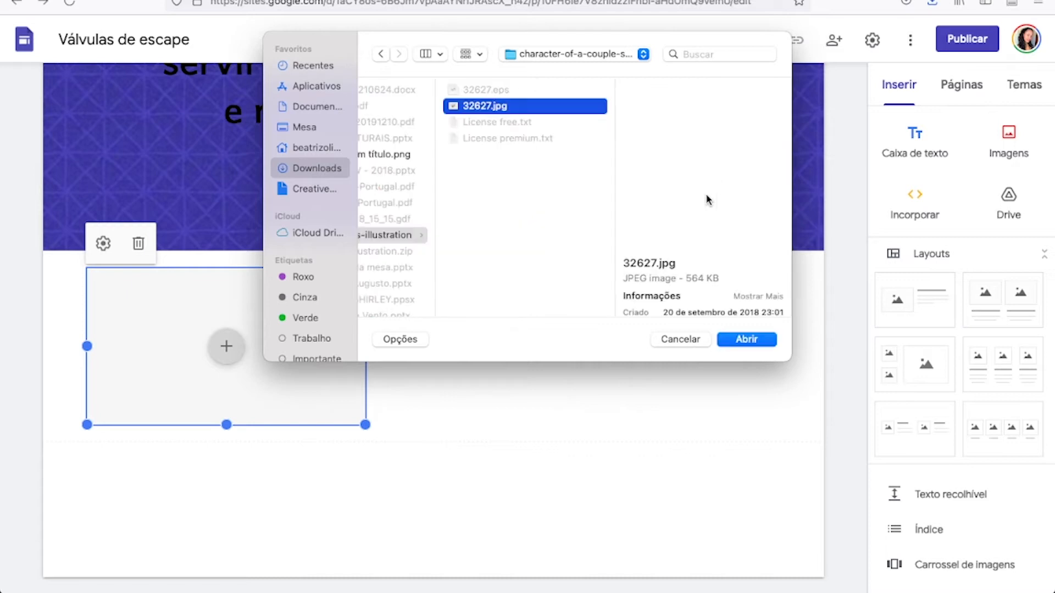
left_click(742, 338)
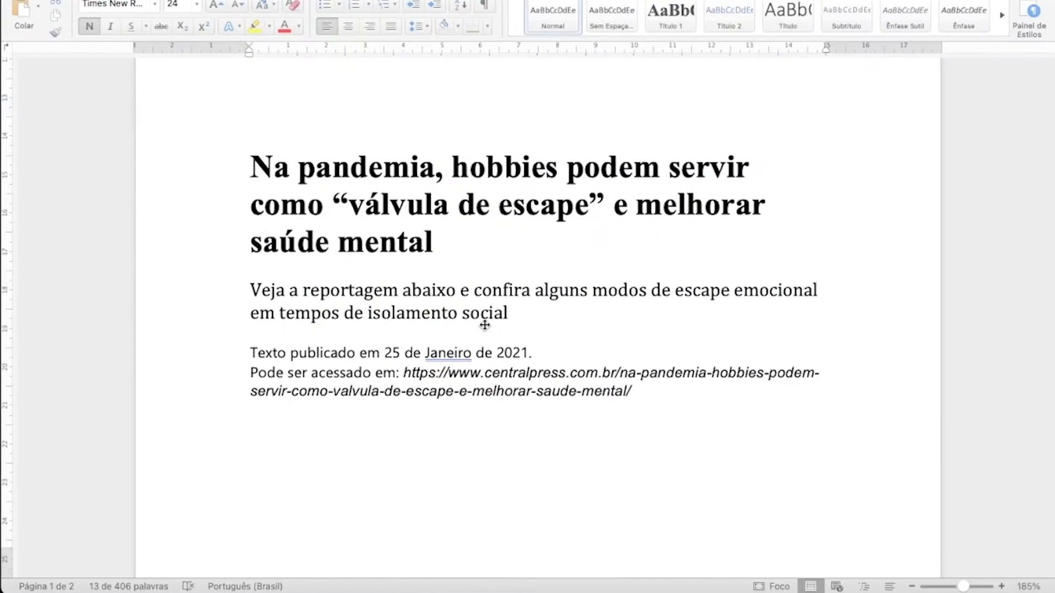
Switch to the Word document and copy the article text from the italic "Caça-palavras" subtitle through the paragraph ending in "reforça".
key("shift+super+Up")
scroll(470, 395, "down", 5)
scroll(469, 395, "down", 6)
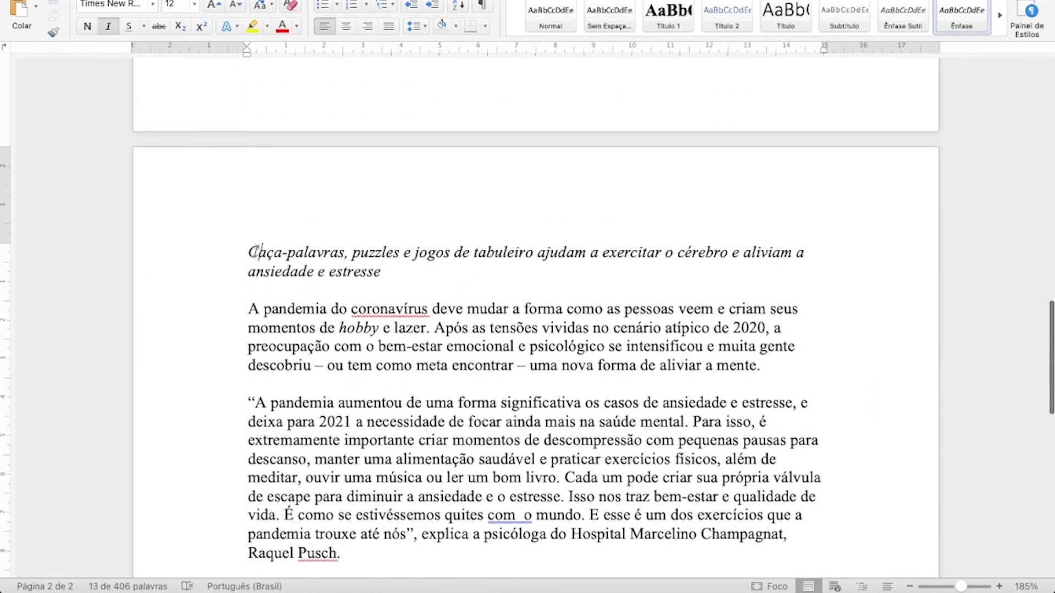
left_click_drag(258, 252, 793, 423)
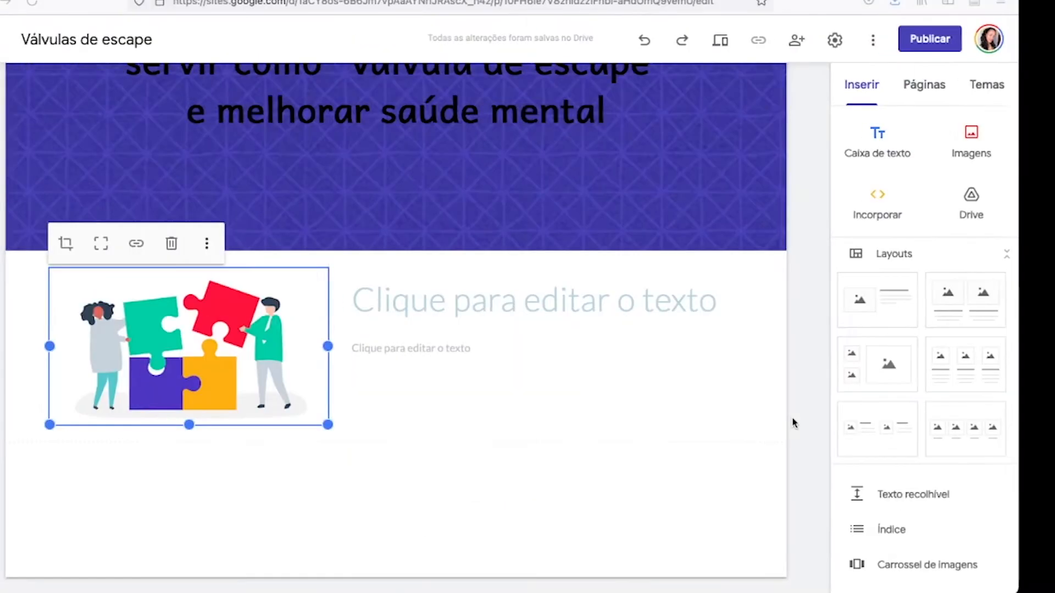
Back in Google Sites, paste the copied article text into the title text box beside the puzzle image.
left_click(573, 303)
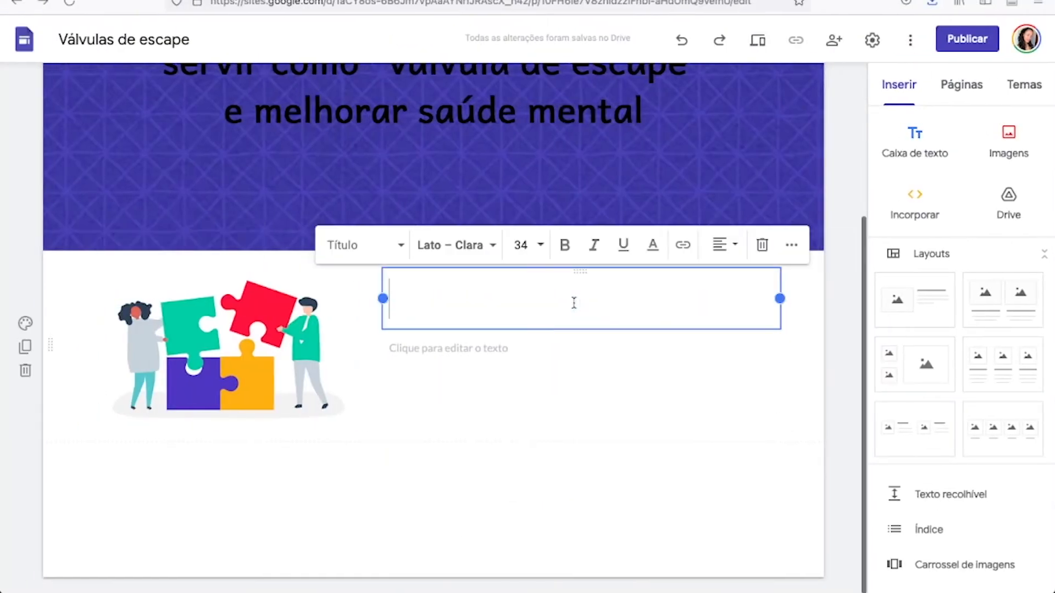
key("ctrl+v")
key("BackSpace")
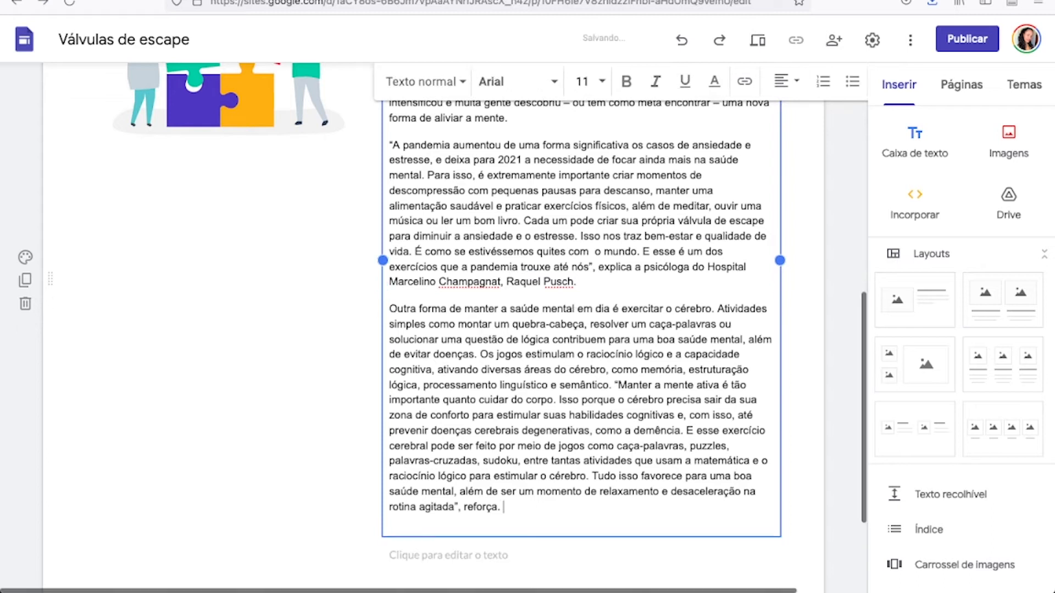
Set the whole pasted article text to the Andika font at size 12.
key("ctrl+a")
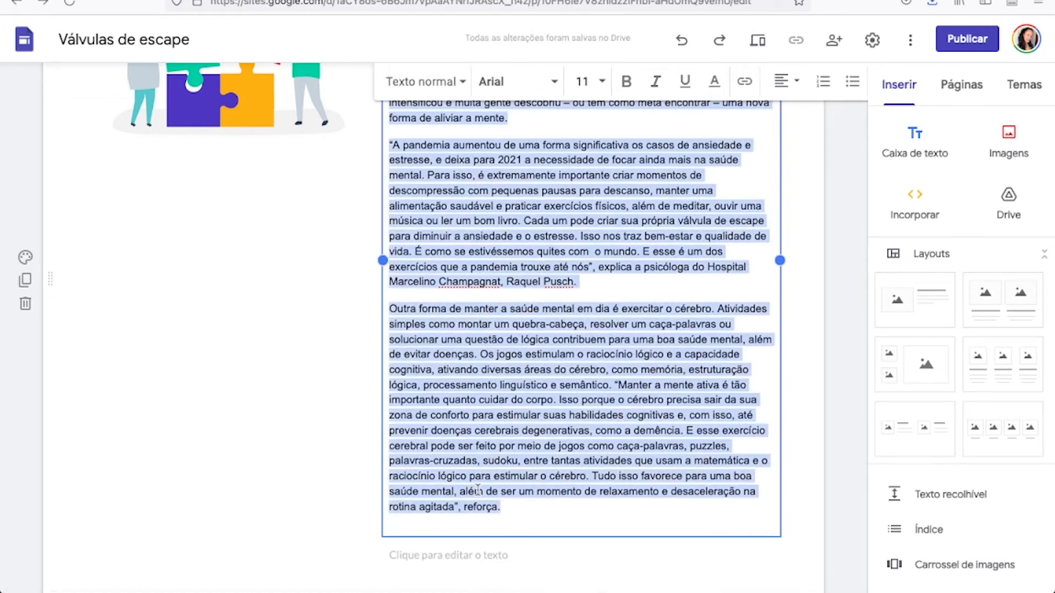
scroll(477, 489, "up", 4)
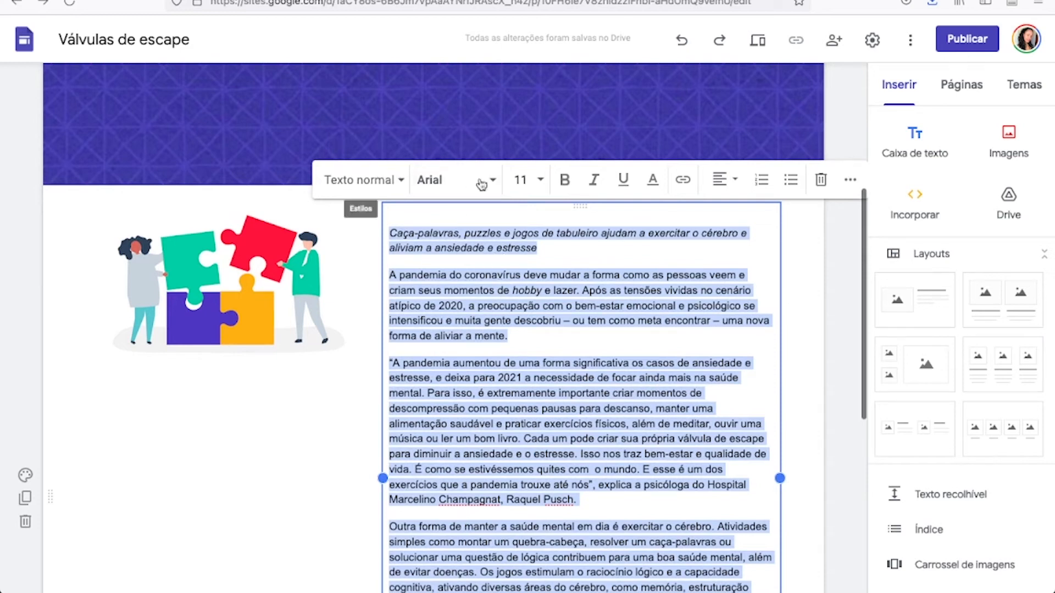
left_click(495, 185)
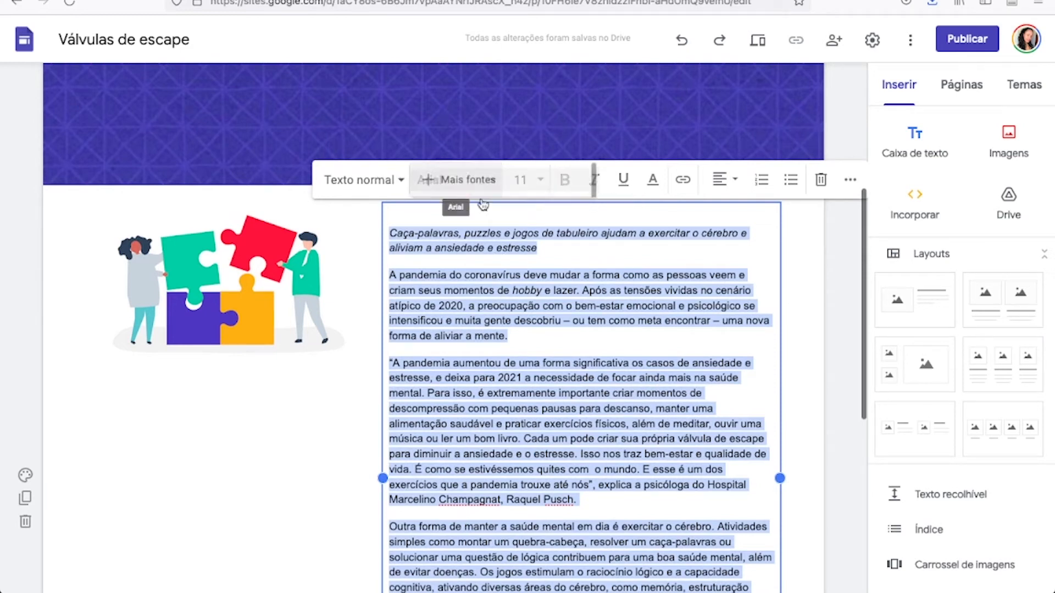
left_click(469, 227)
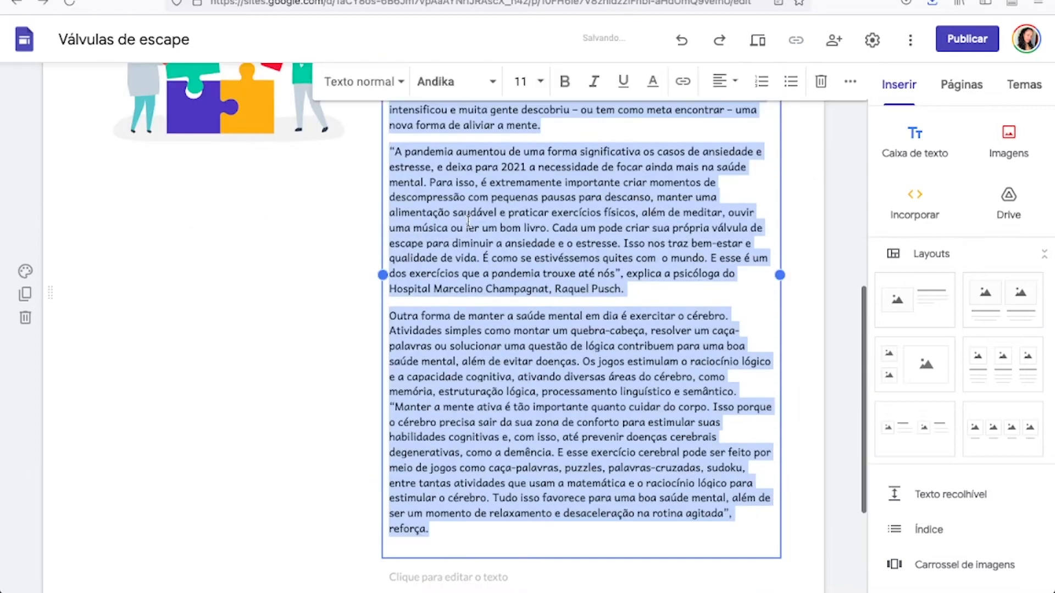
scroll(538, 225, "up", 5)
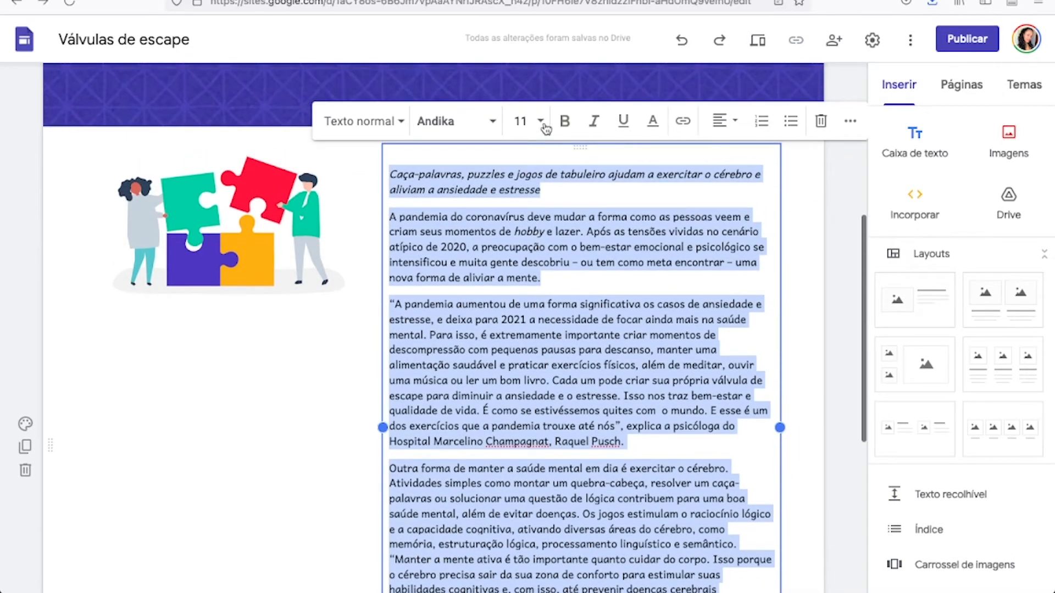
left_click(546, 128)
left_click(526, 296)
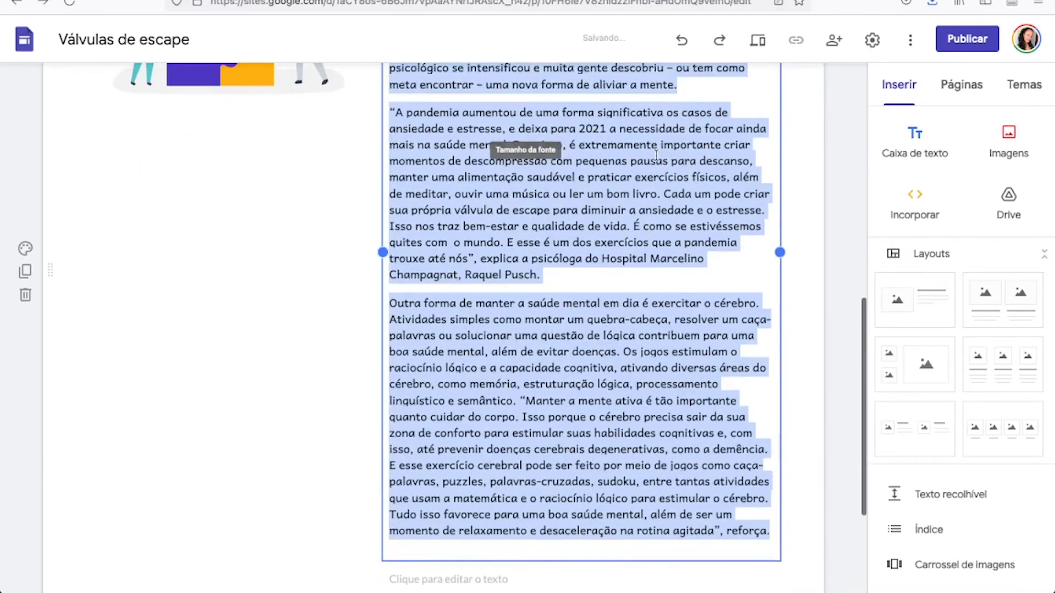
Justify the whole article text beside the puzzle image.
scroll(660, 138, "up", 3)
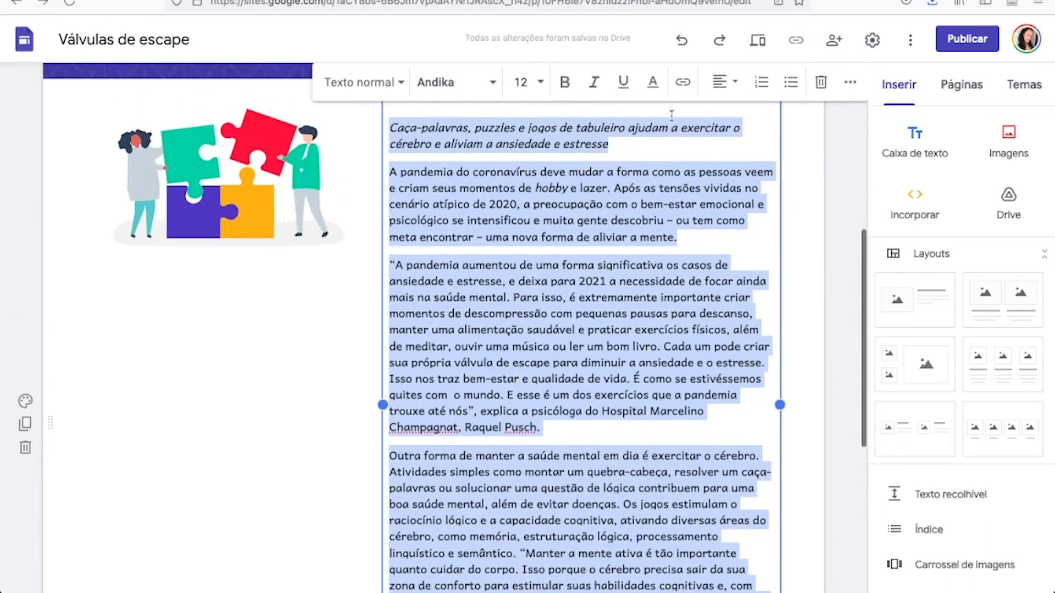
left_click(723, 88)
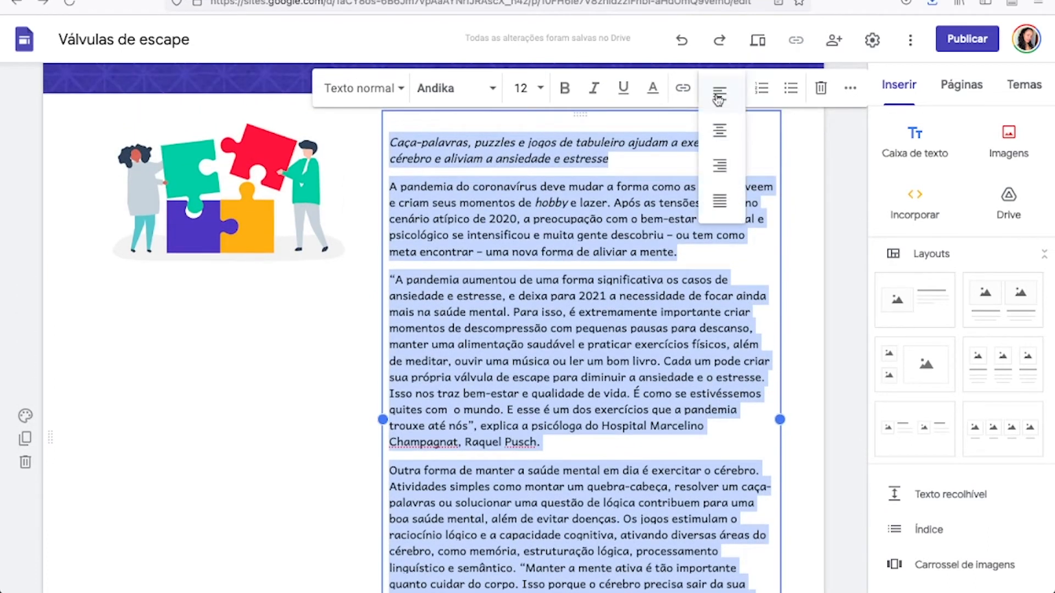
left_click(717, 198)
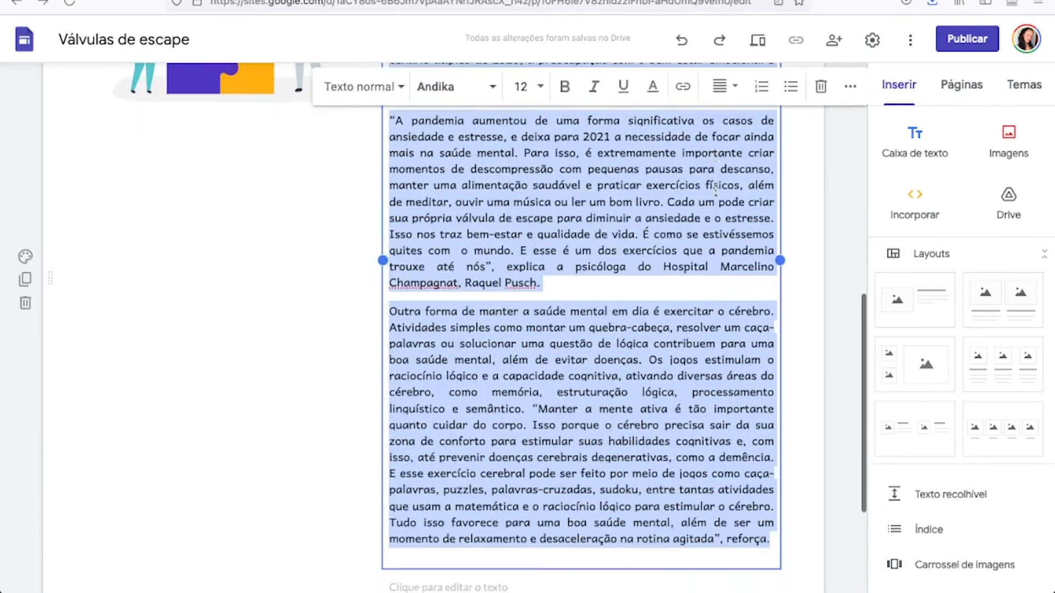
scroll(715, 190, "up", 3)
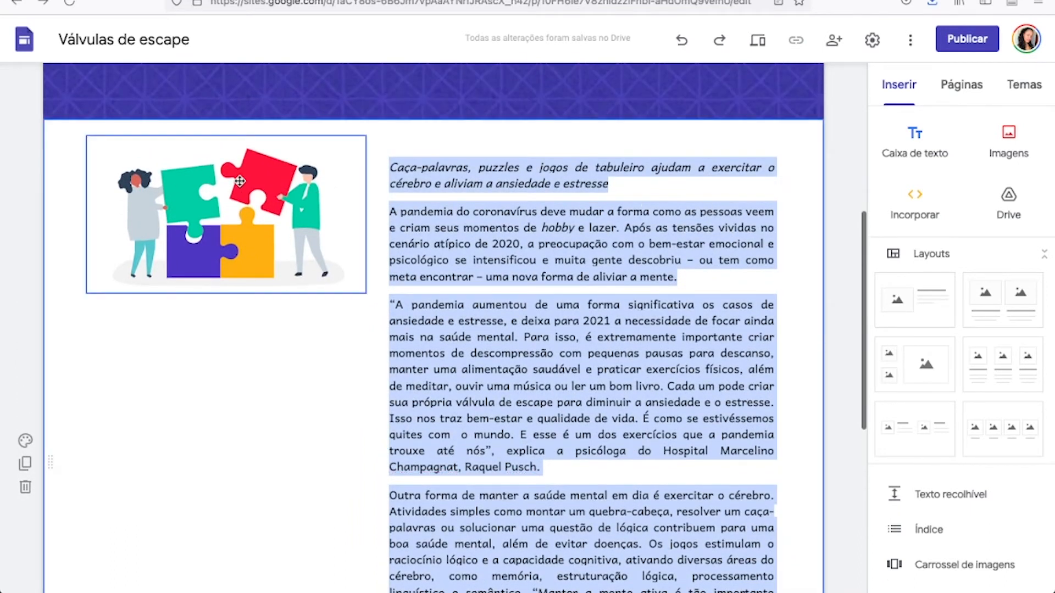
scroll(239, 180, "up", 3)
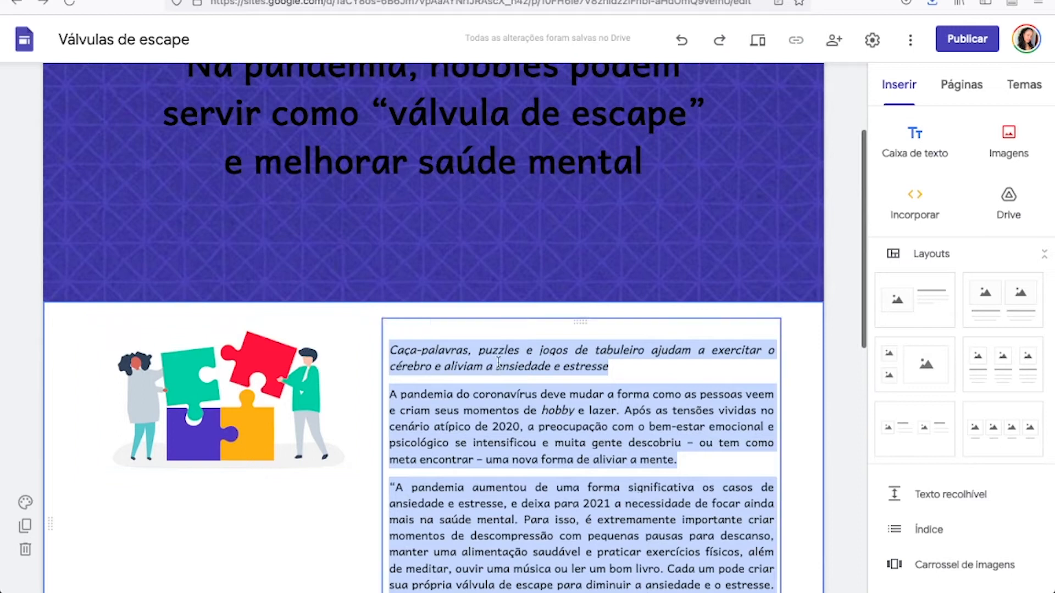
scroll(441, 396, "up", 2)
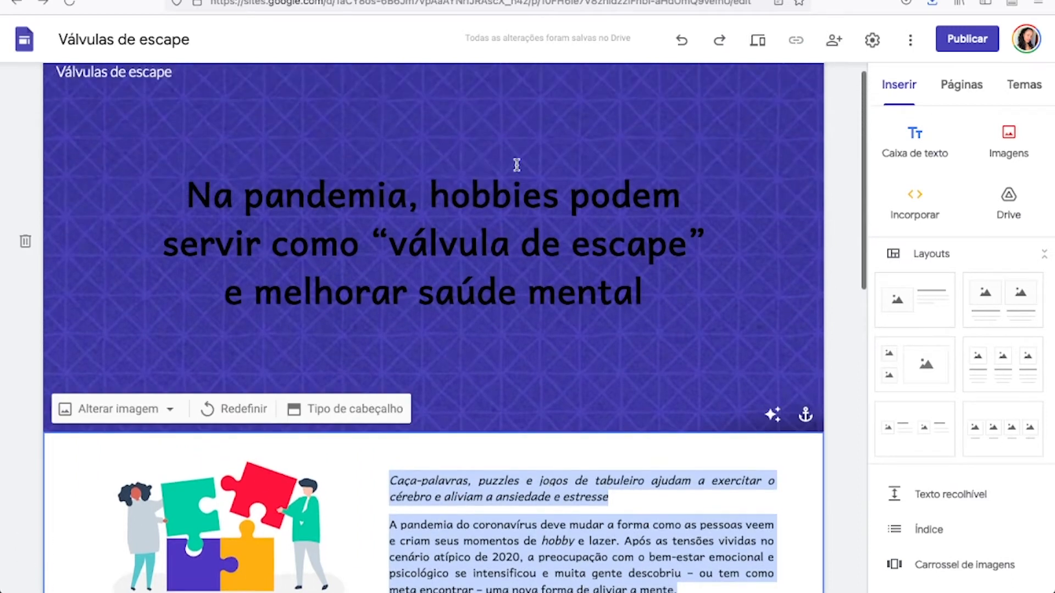
left_click(852, 474)
scroll(601, 364, "down", 2)
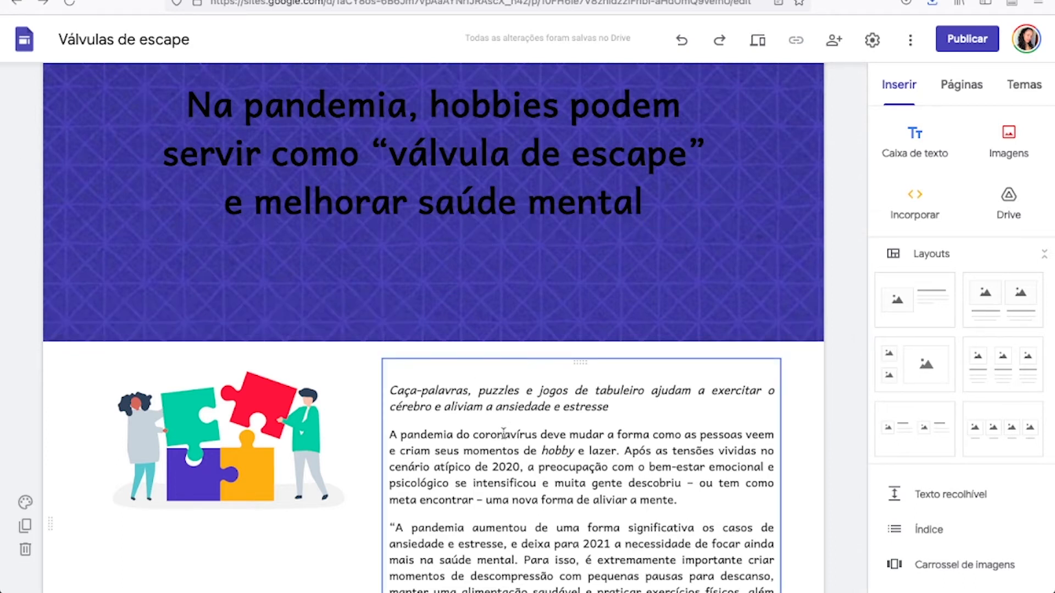
Insert a full-width text box between the header banner and the puzzle image section.
scroll(503, 433, "up", 3)
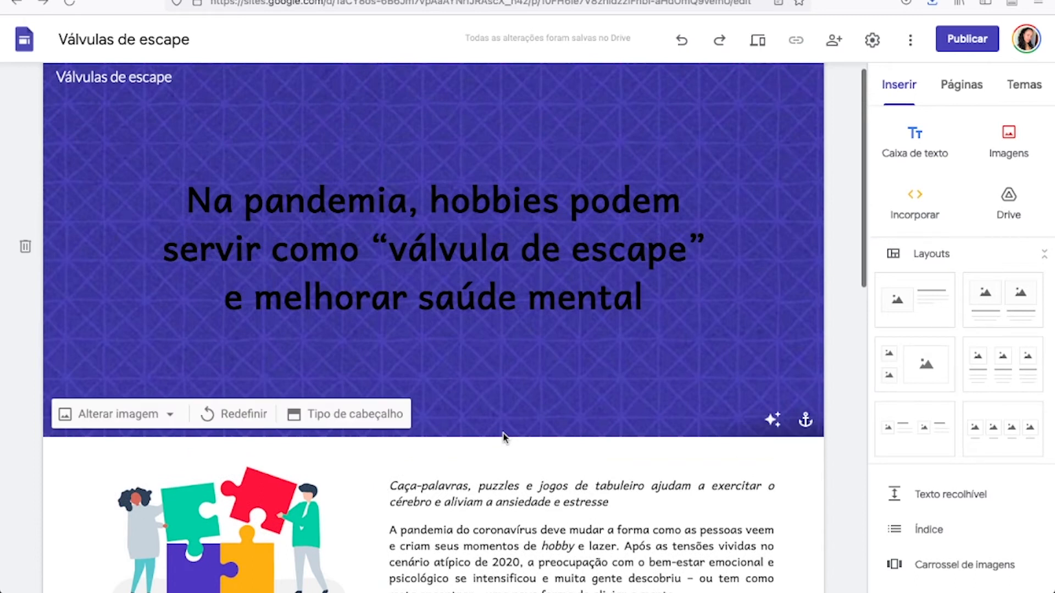
scroll(503, 433, "down", 2)
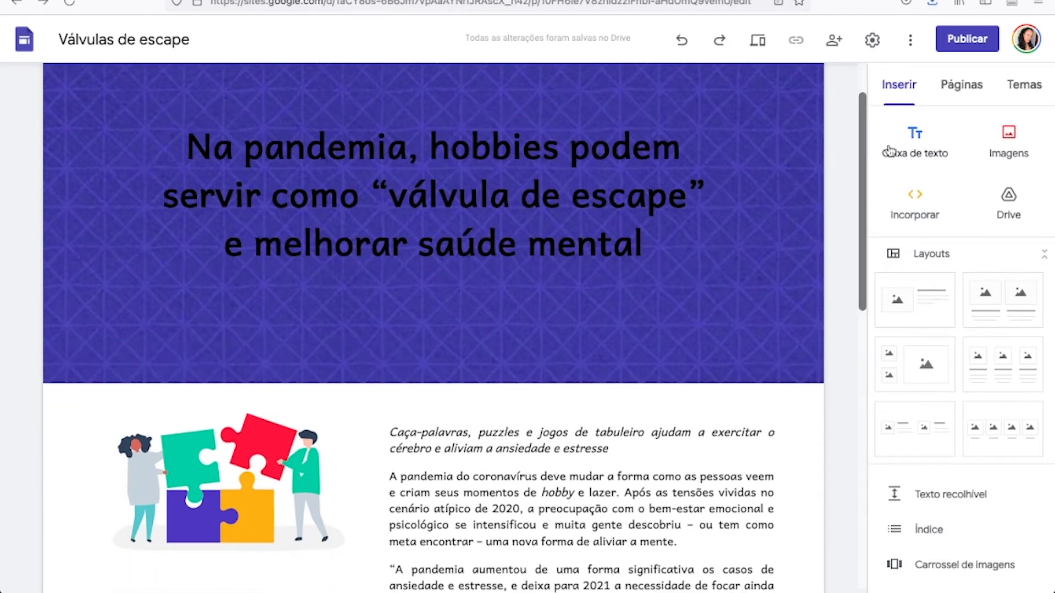
left_click(914, 133)
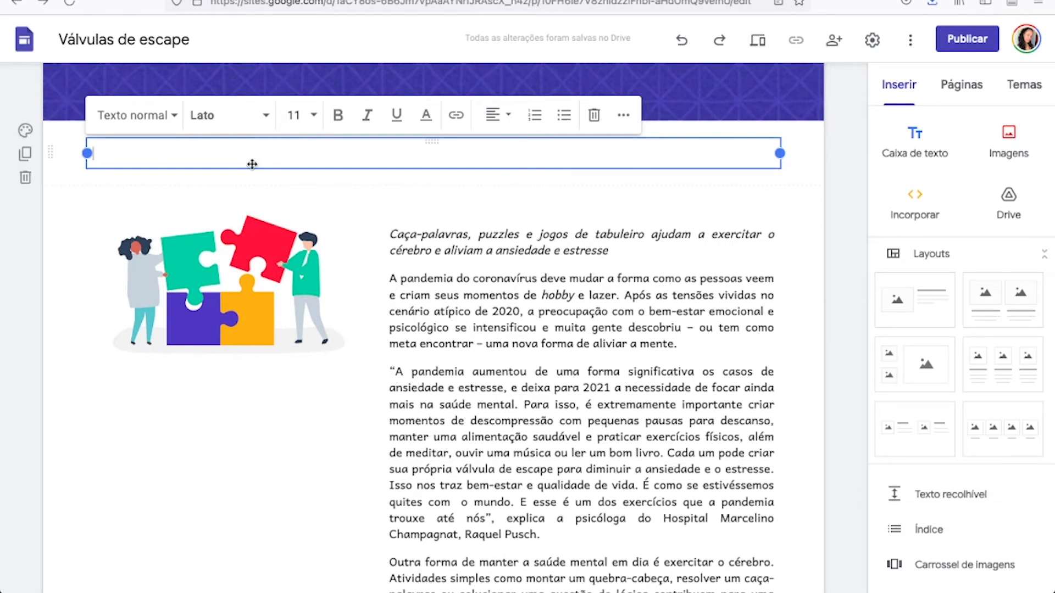
Switch to the Word document and copy the sentence "Veja a reportagem abaixo e confira alguns modos de escape emocional em tempos de isolamento social".
key("ctrl+Right")
scroll(252, 165, "up", 5)
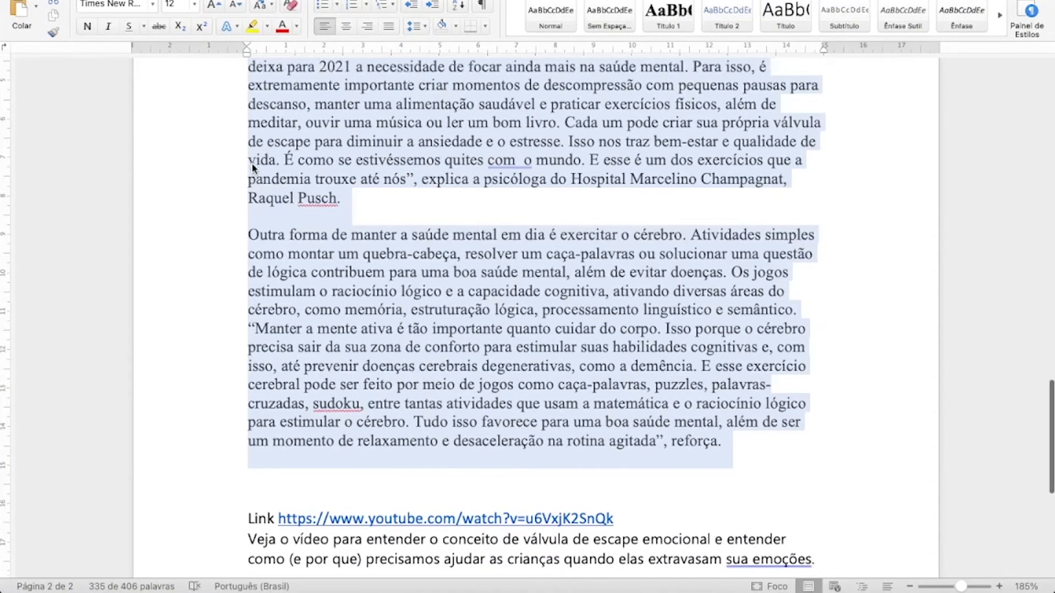
scroll(252, 164, "up", 10)
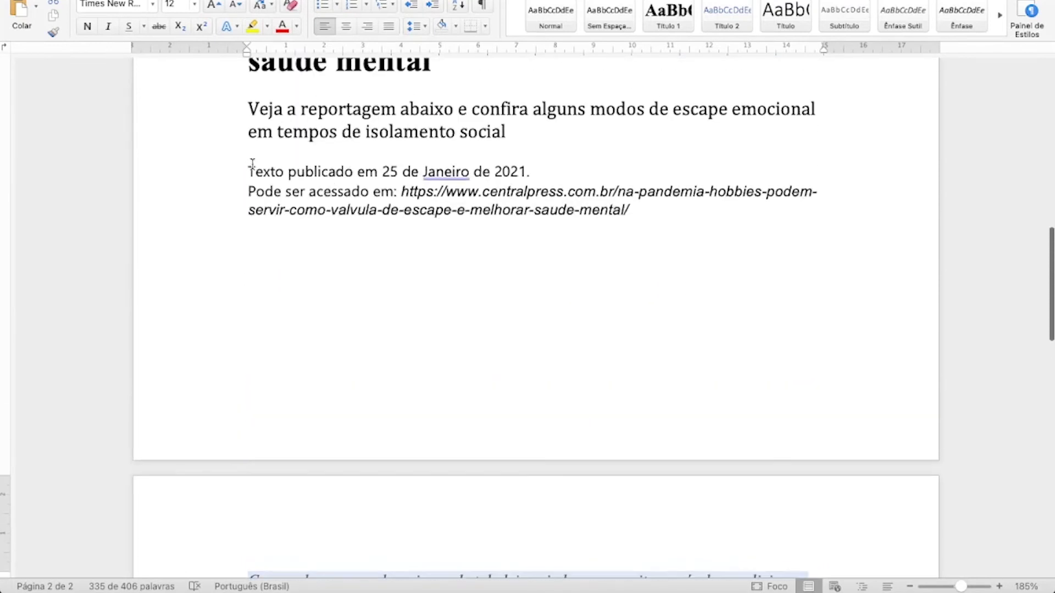
scroll(252, 164, "up", 5)
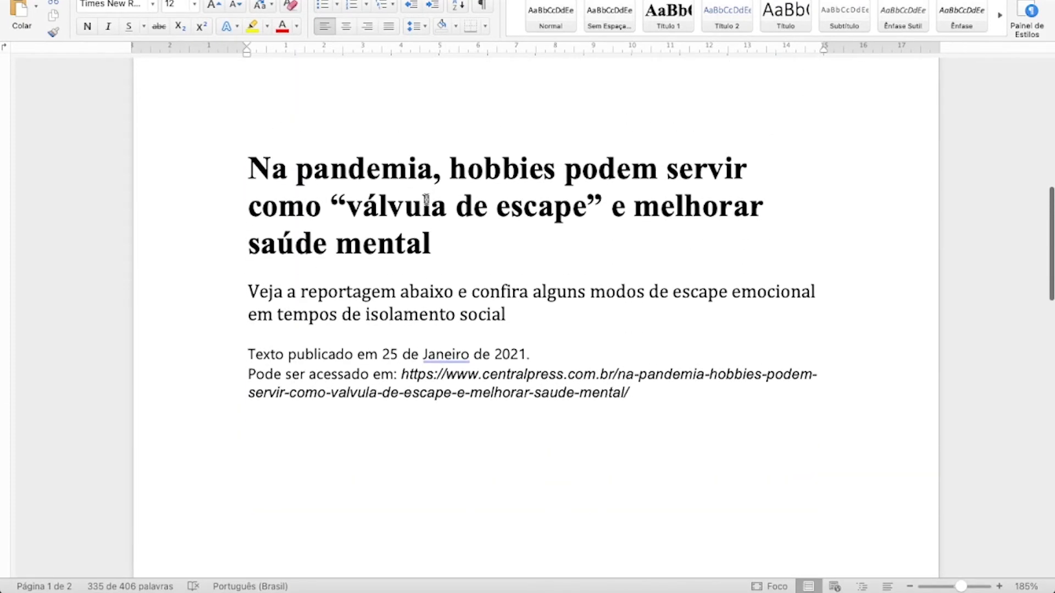
left_click_drag(253, 331, 229, 315)
key("ctrl+c")
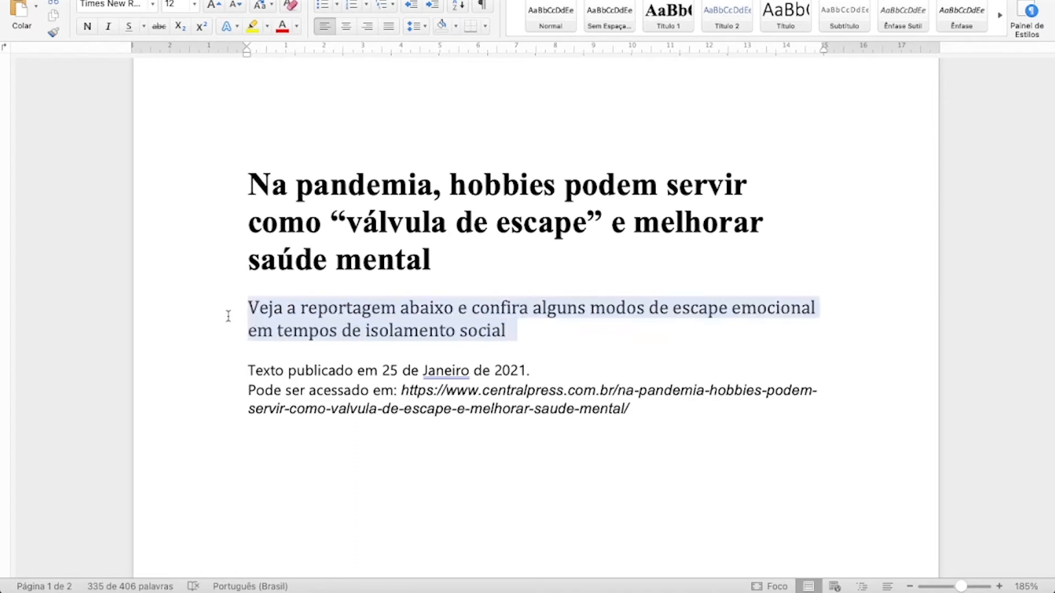
Back in Google Sites, paste the copied sentence into the new text box and remove the trailing blank line.
key("ctrl+Left")
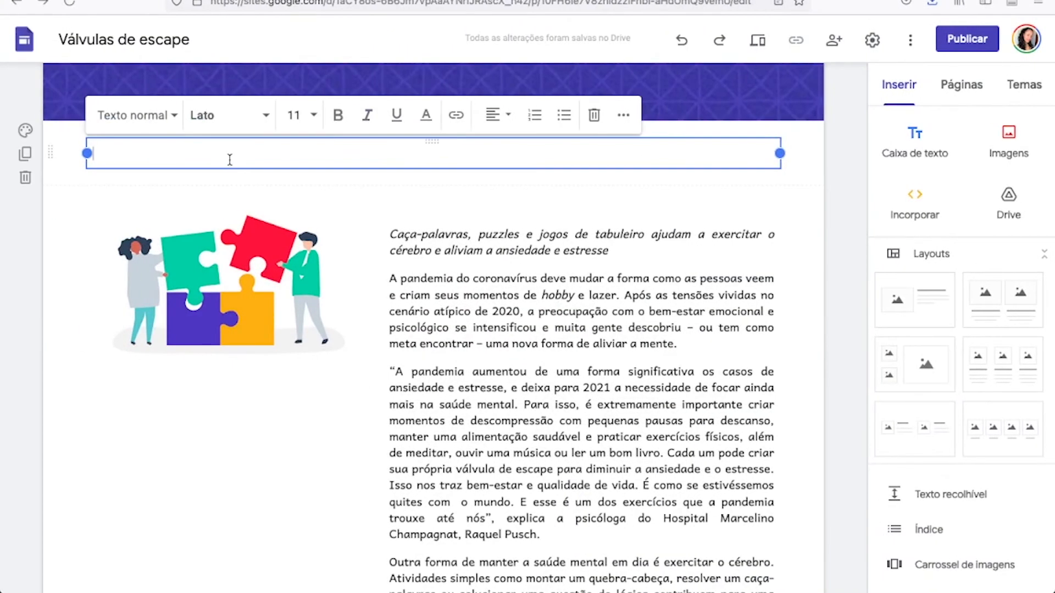
key("ctrl+v")
key("BackSpace")
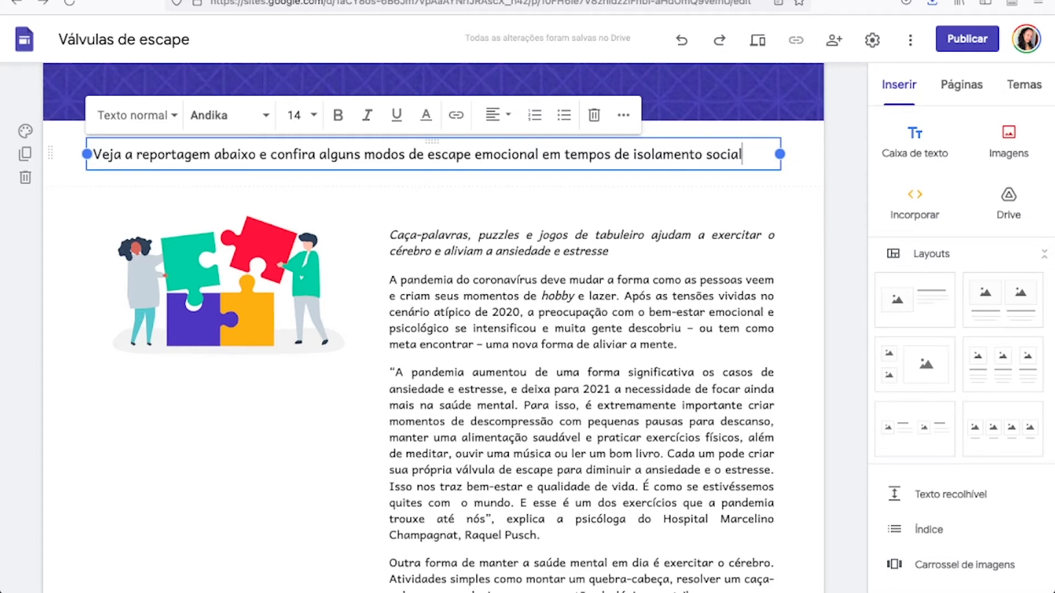
Switch to the Word document and copy the publication date line and the "Pode ser acessado em" source link.
key("ctrl+Right")
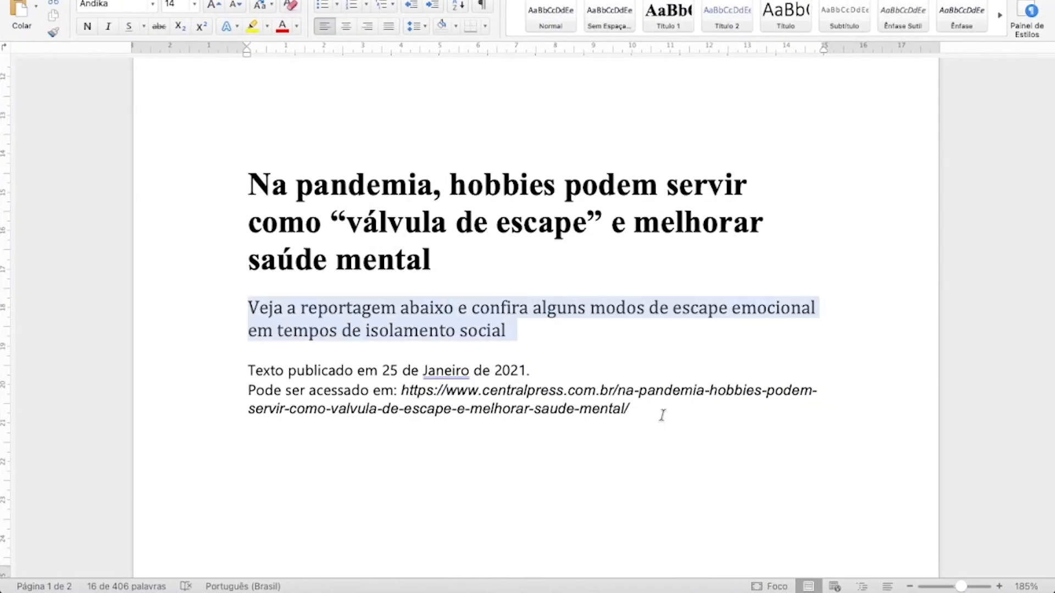
left_click_drag(663, 415, 221, 377)
key("ctrl+c")
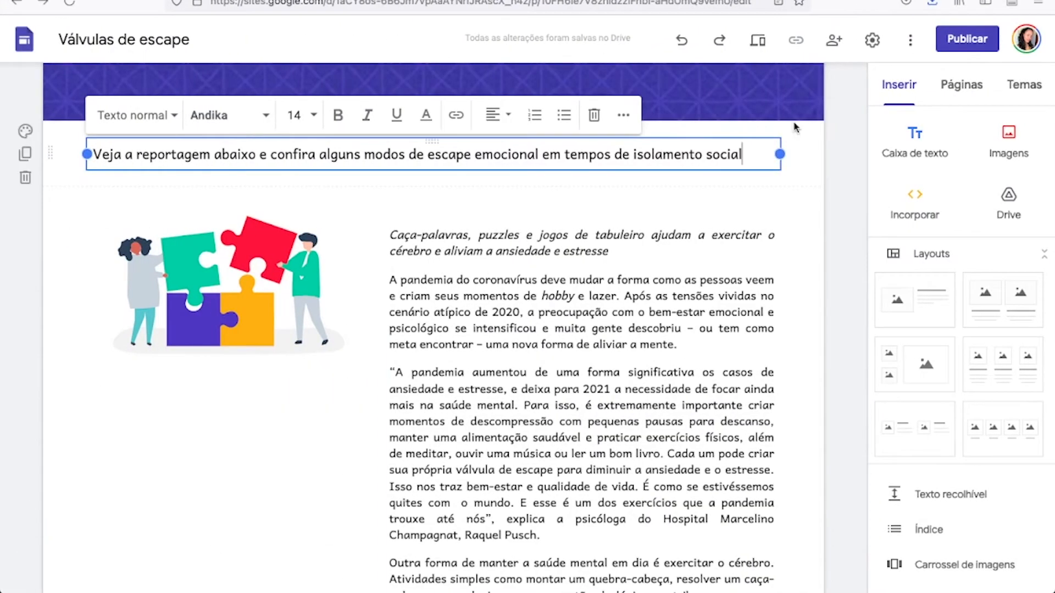
Back in Google Sites, insert a text box below the "Veja a reportagem" sentence and paste the publication details without the trailing blank line.
left_click(839, 144)
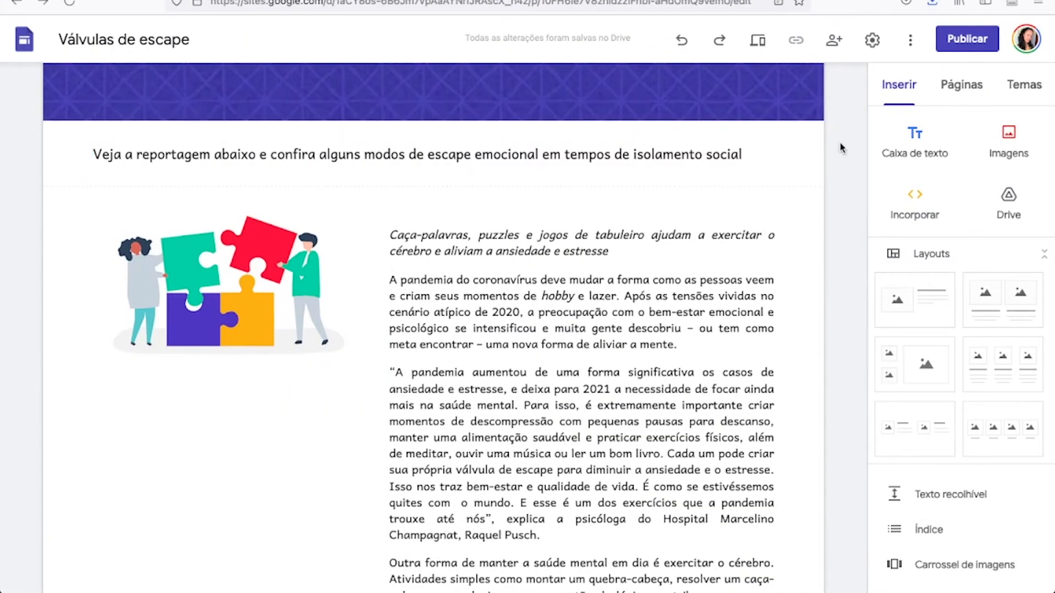
left_click(803, 155)
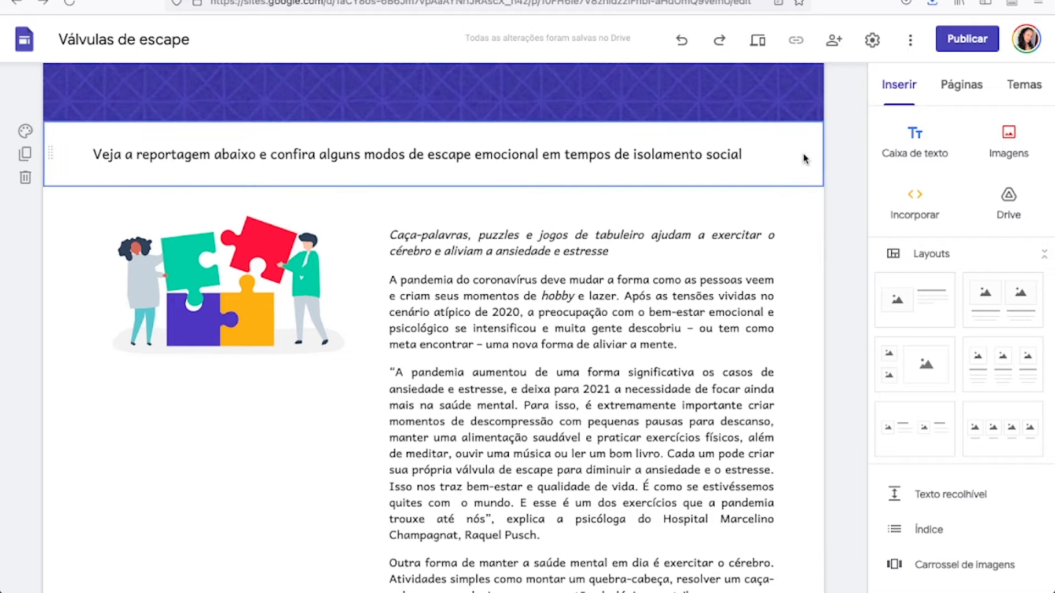
left_click(914, 136)
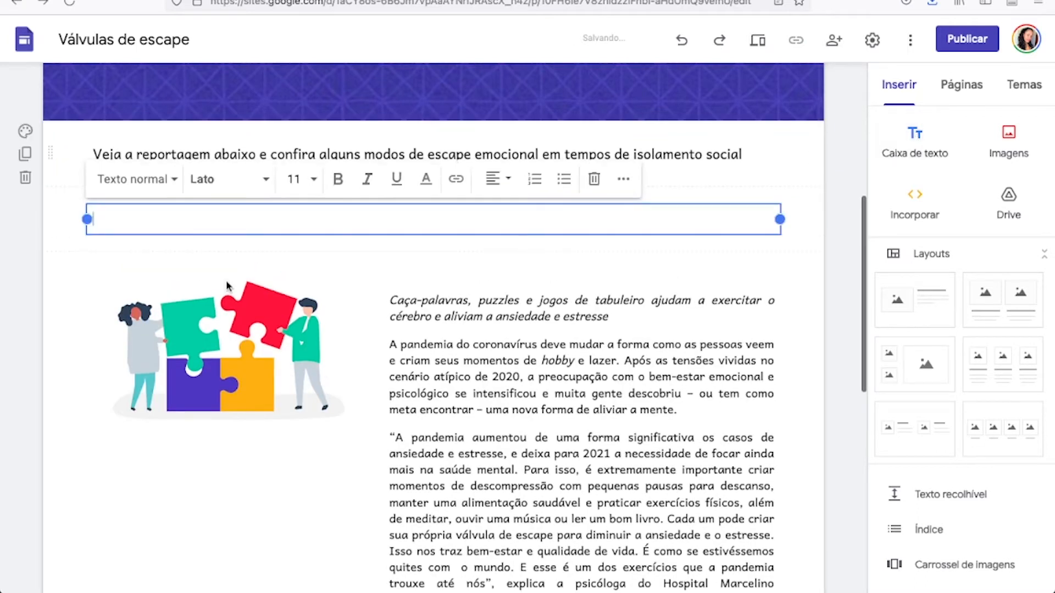
key("ctrl+v")
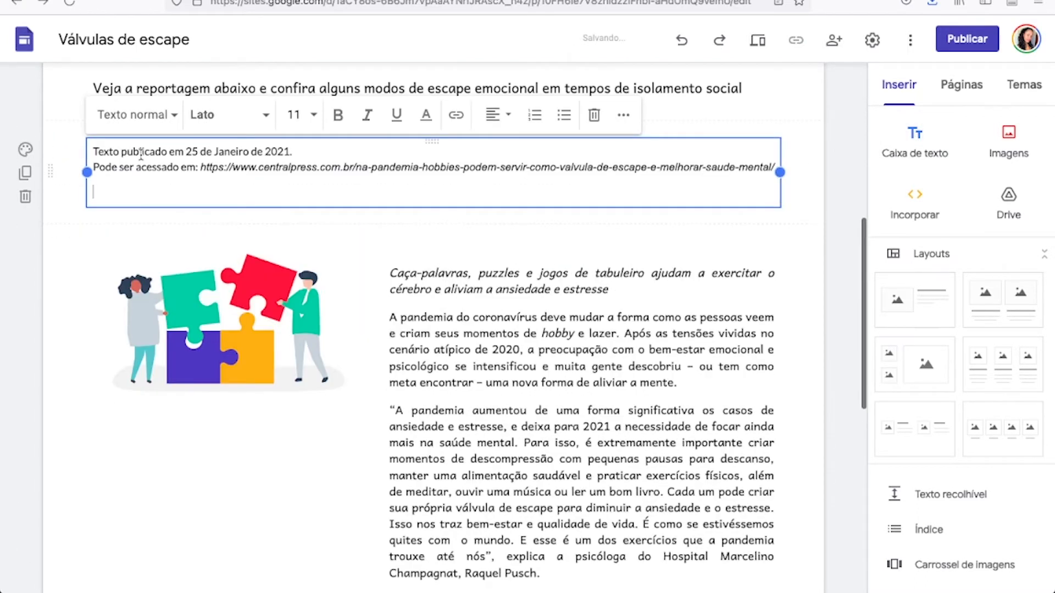
key("BackSpace")
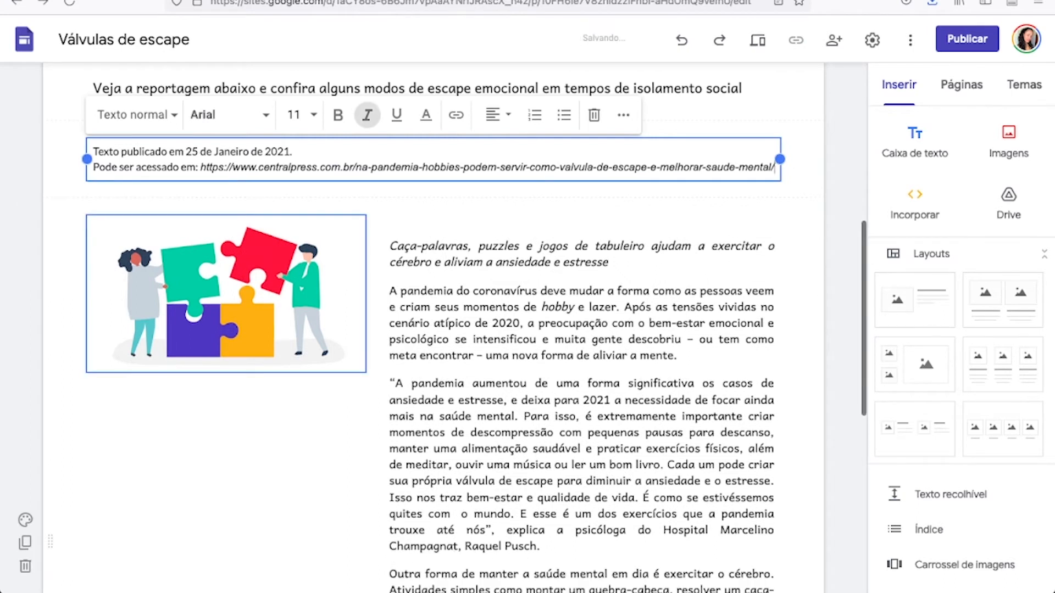
left_click(846, 151)
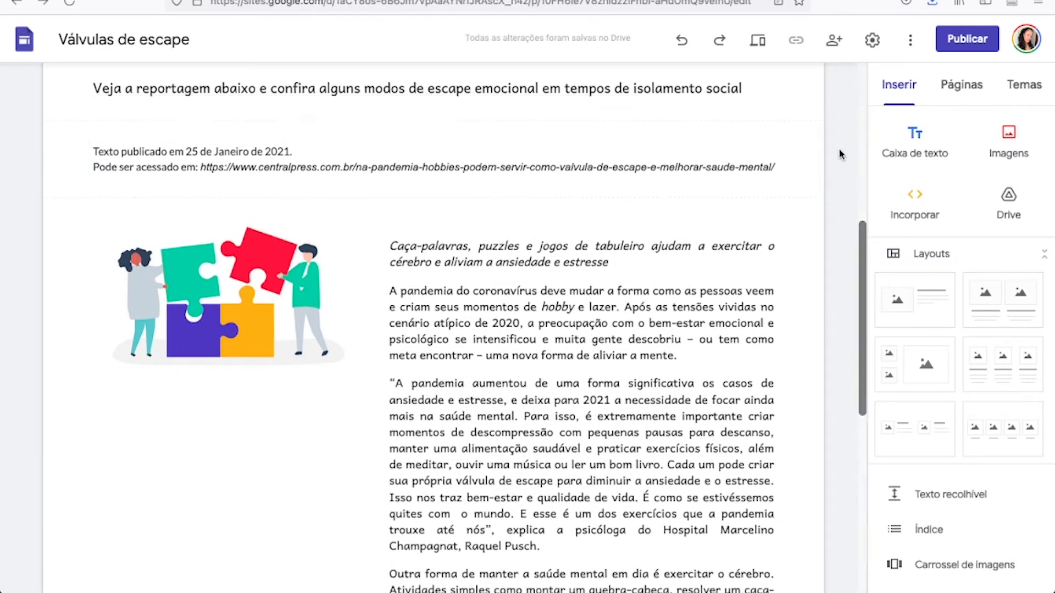
Add an empty text box below the article section and delete the section that holds it.
scroll(841, 151, "up", 2)
scroll(840, 154, "up", 1)
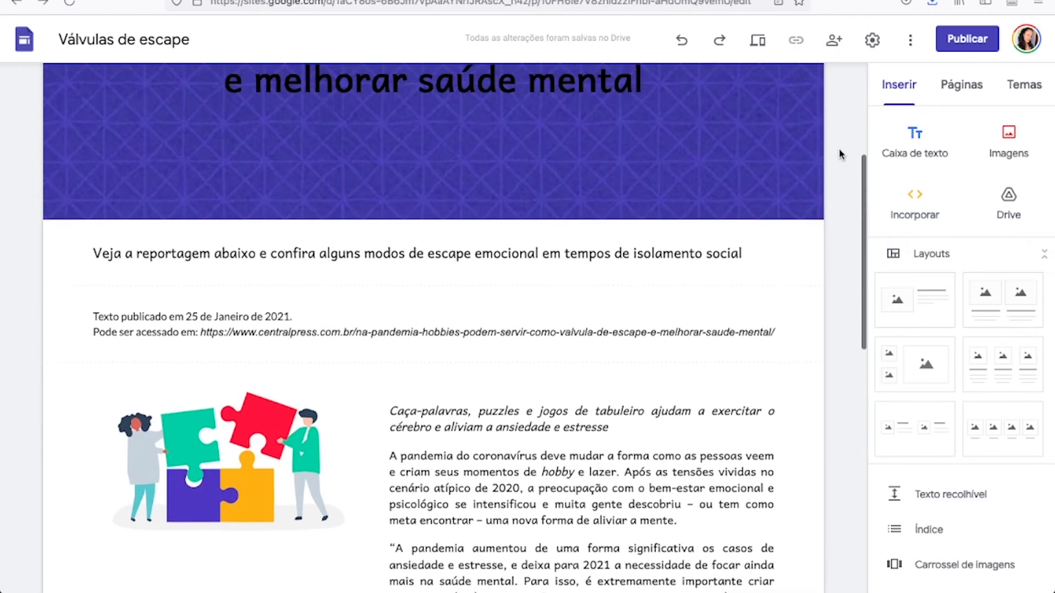
scroll(839, 162, "up", 1)
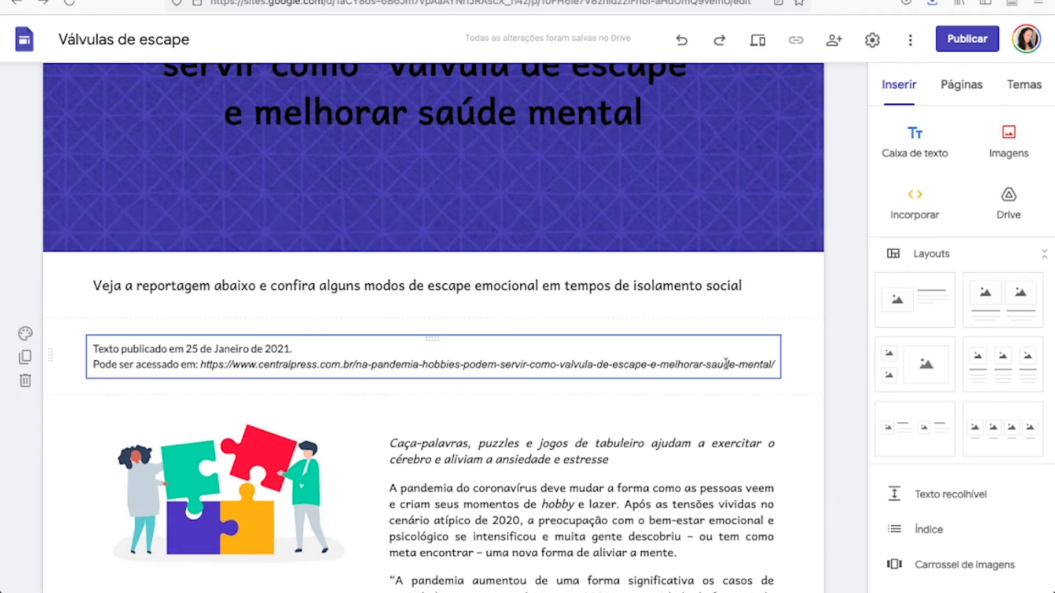
scroll(731, 446, "down", 2)
scroll(732, 446, "down", 9)
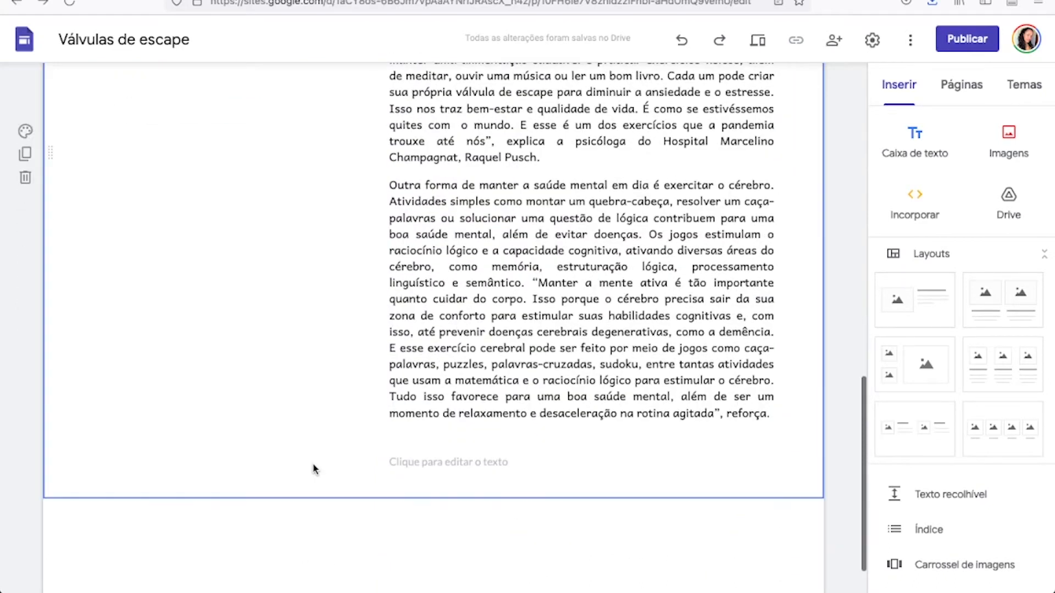
scroll(313, 469, "up", 3)
scroll(313, 469, "down", 3)
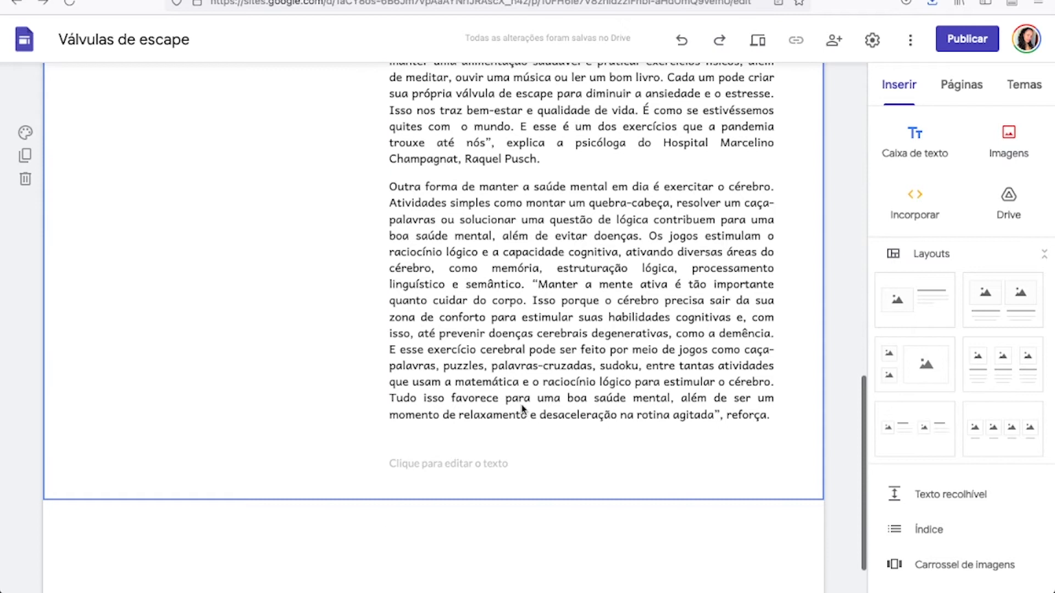
left_click(912, 137)
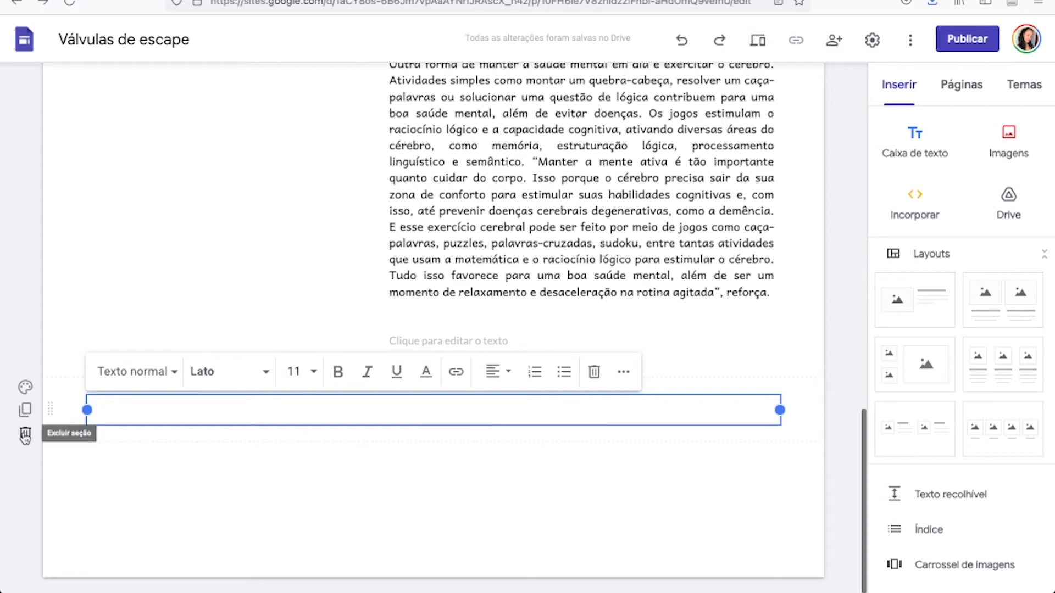
left_click(25, 435)
Reset the header to its default background image and view the available header types without changing the type.
scroll(130, 348, "up", 10)
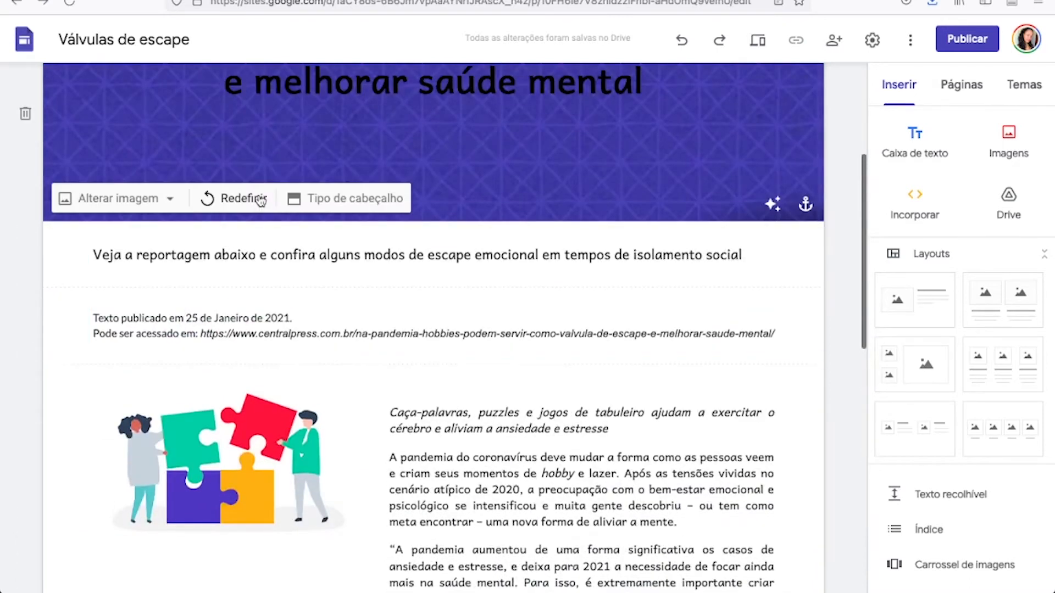
left_click(257, 198)
scroll(311, 219, "up", 4)
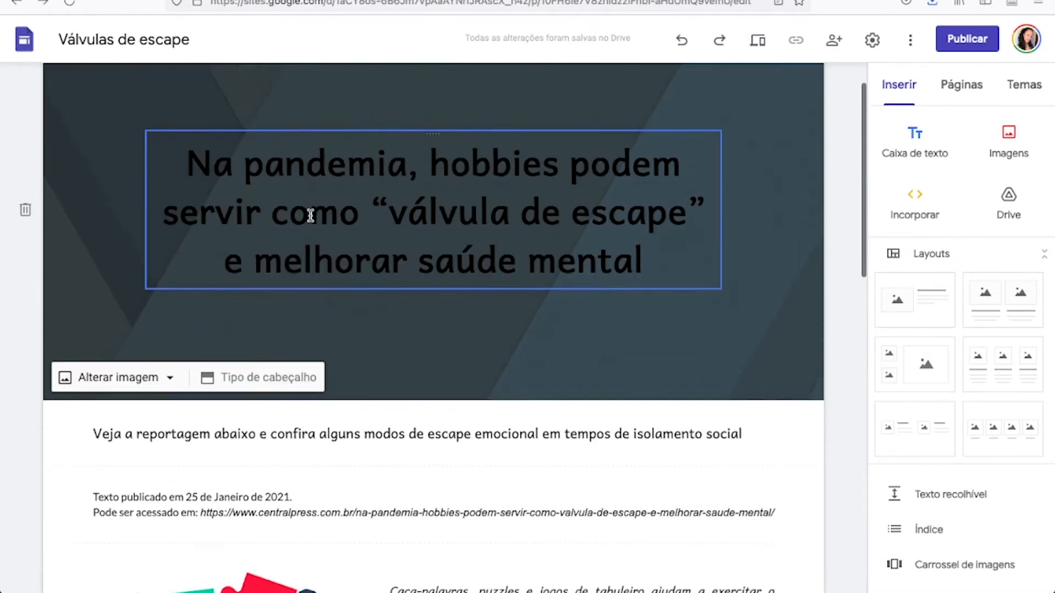
left_click(255, 391)
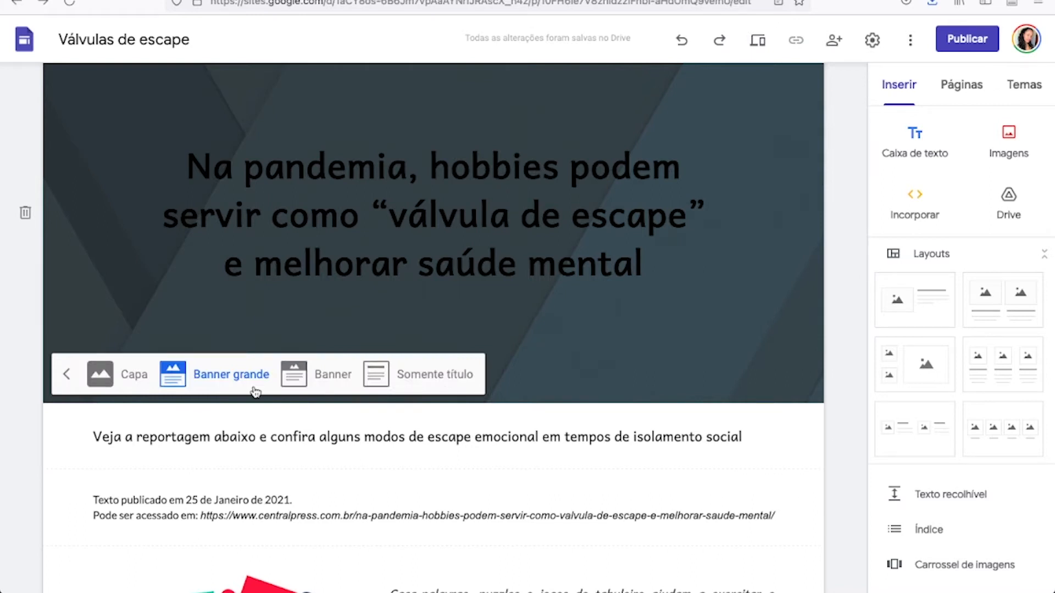
left_click(66, 378)
Change the header background to the light blue herringbone-patterned image from the image gallery.
left_click(113, 380)
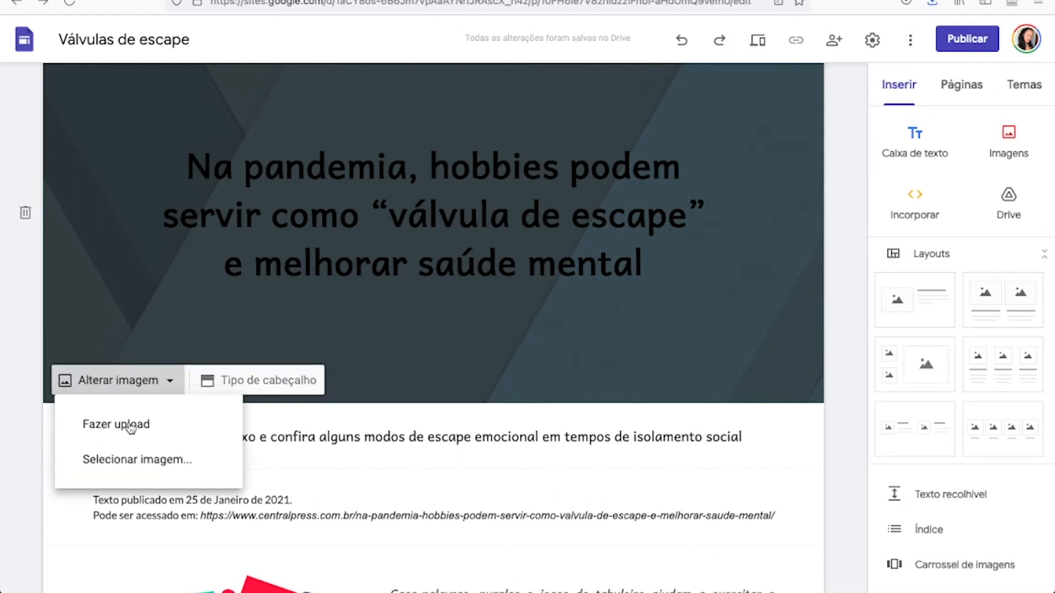
left_click(161, 476)
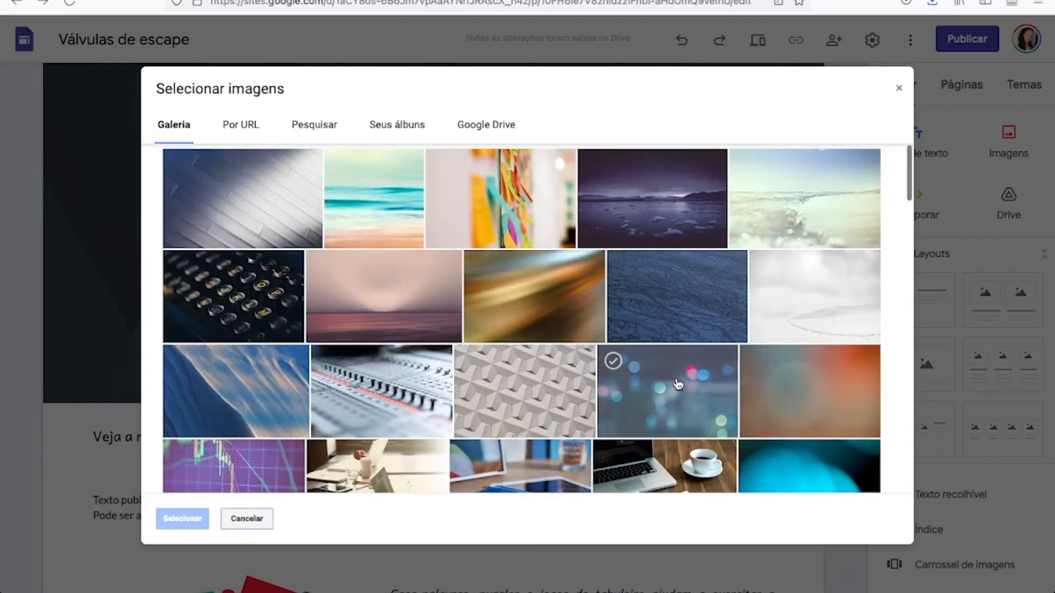
scroll(677, 383, "down", 5)
scroll(678, 383, "up", 2)
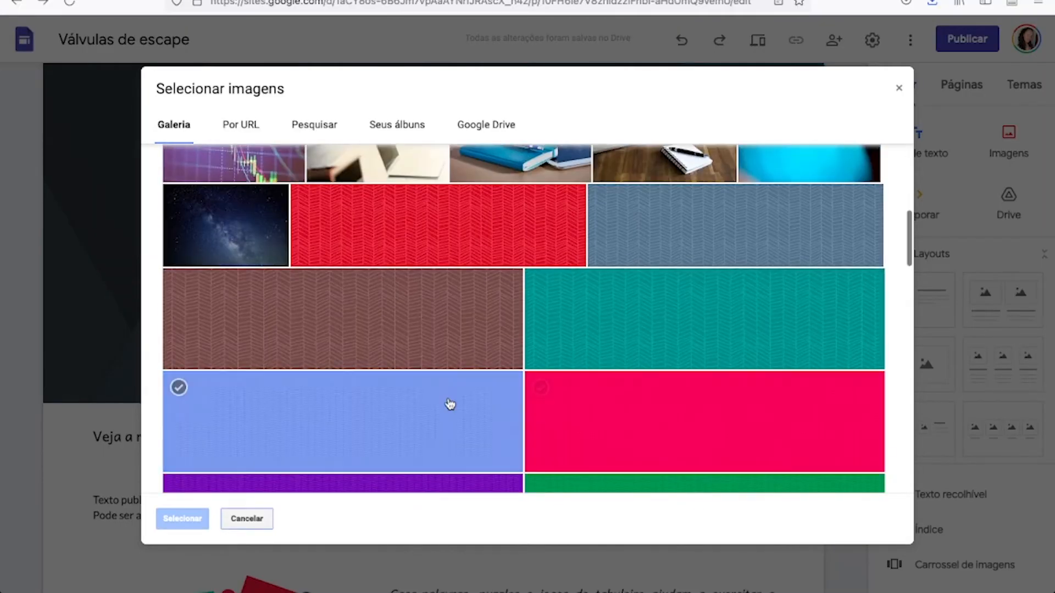
left_click(449, 407)
left_click(182, 519)
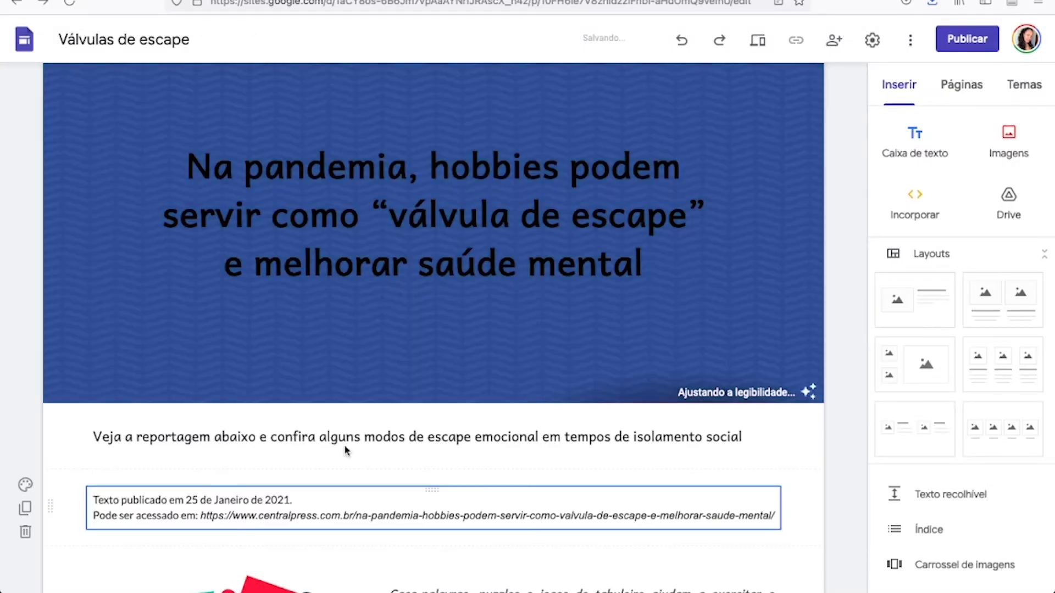
Add an empty text box below the "Veja a reportagem" sentence and delete its section.
scroll(484, 419, "down", 3)
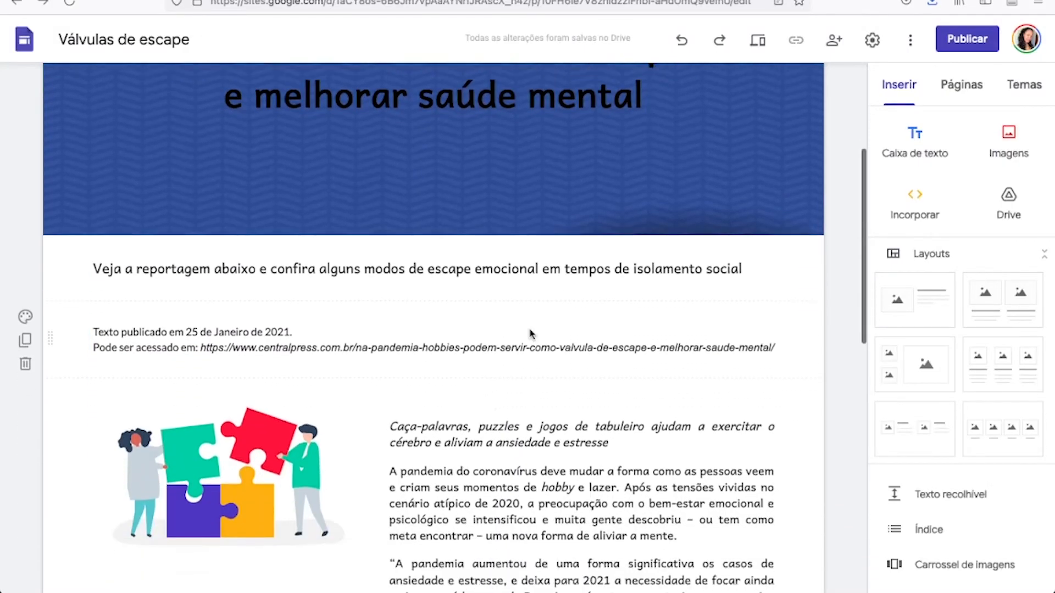
left_click(786, 281)
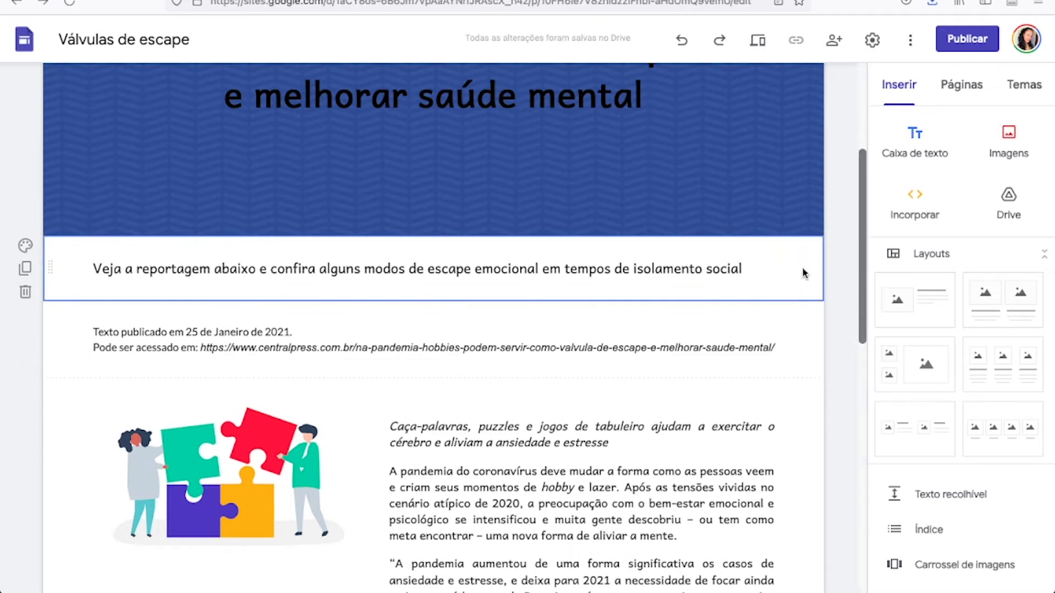
left_click(916, 144)
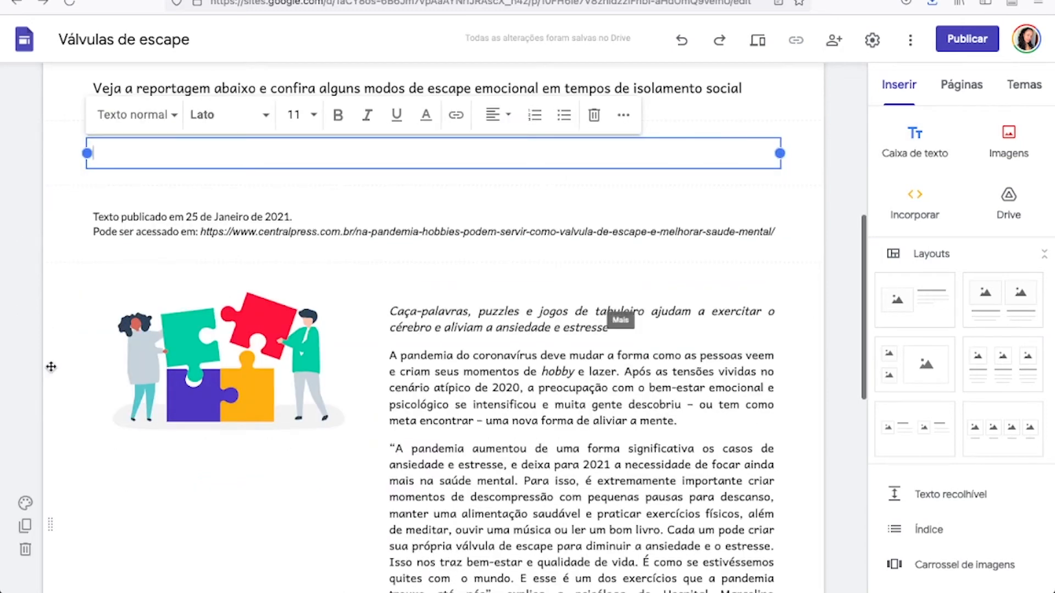
scroll(52, 367, "up", 2)
left_click(65, 277)
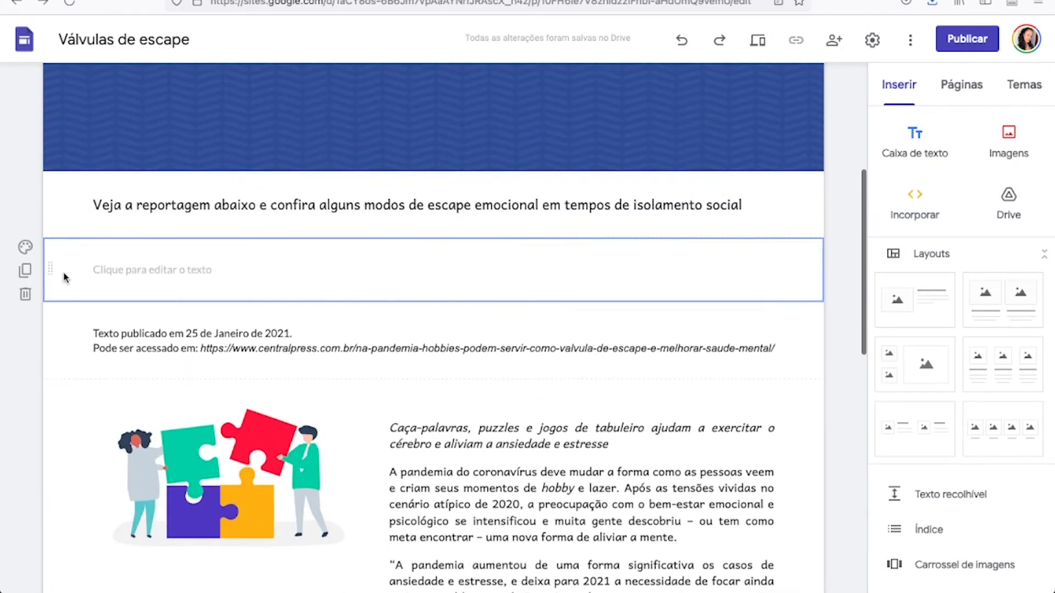
left_click(33, 296)
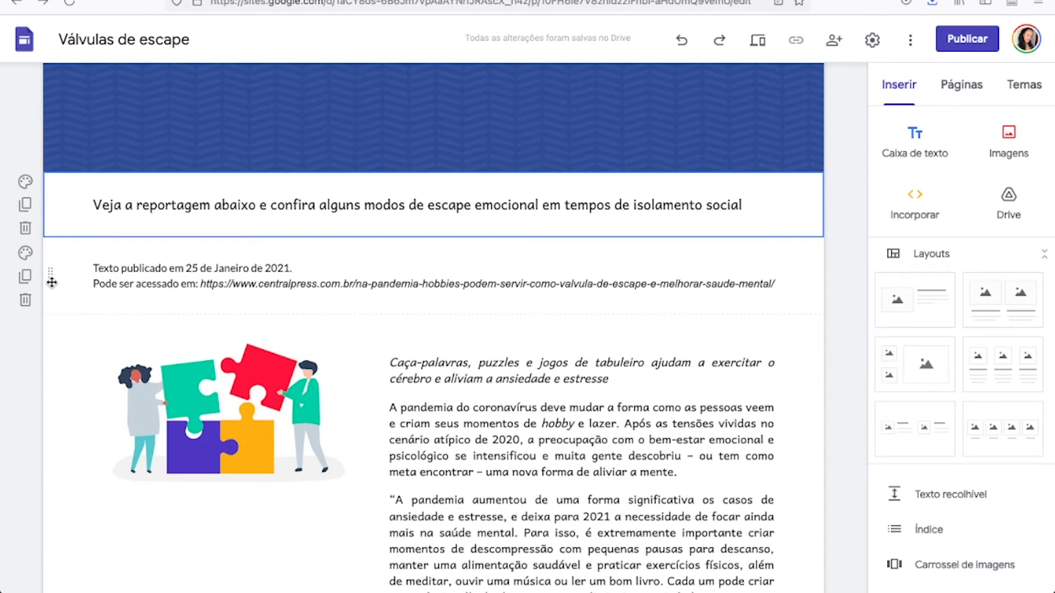
Move the publication date and source link section above the "Veja a reportagem" sentence section.
left_click_drag(50, 276, 50, 198)
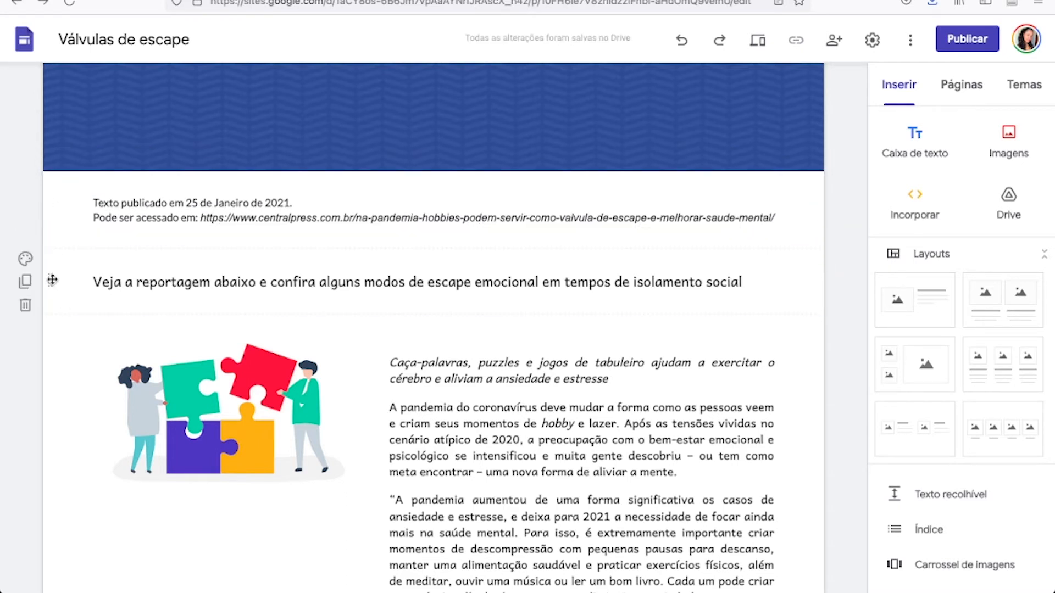
Move the "Veja a reportagem" sentence section above the publication date and source link section, directly below the header.
left_click_drag(55, 283, 57, 199)
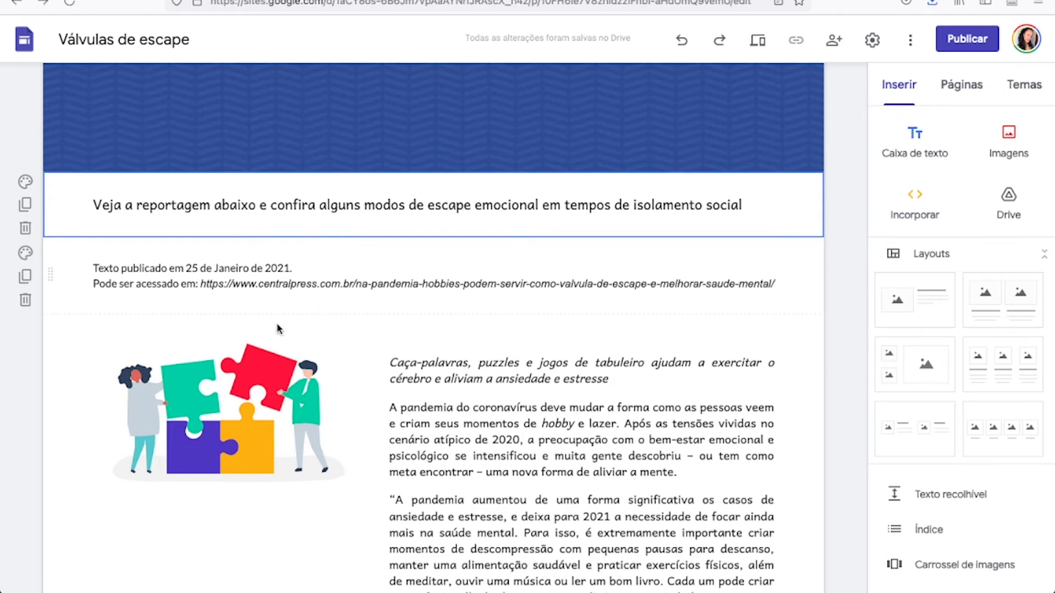
scroll(71, 266, "up", 3)
scroll(80, 373, "down", 1)
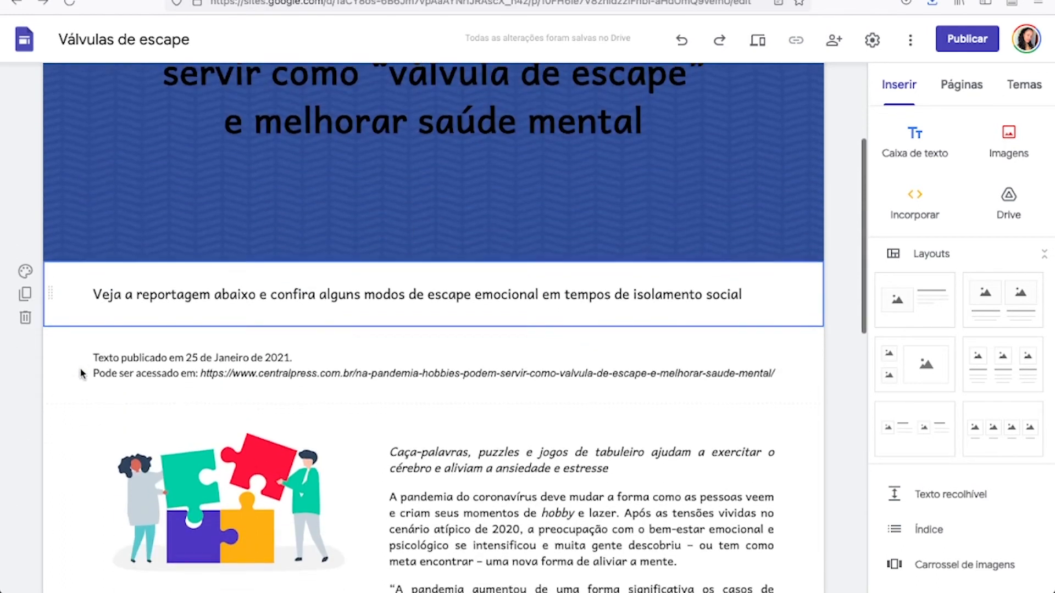
Set the section background of both the "Veja a reportagem" sentence and the publication date and source link to Ênfase 1.
scroll(81, 373, "down", 1)
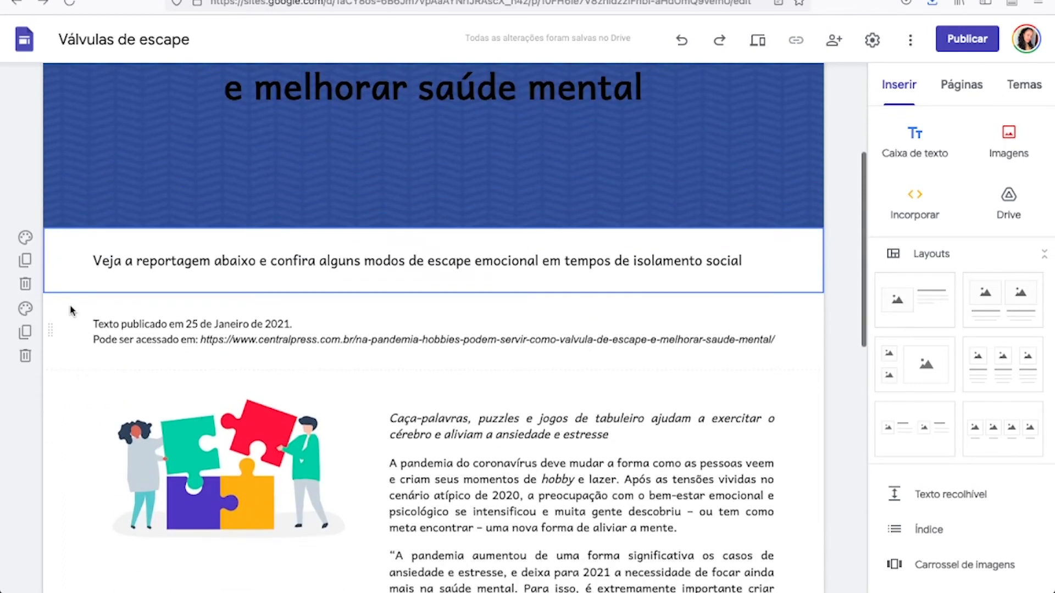
left_click(26, 239)
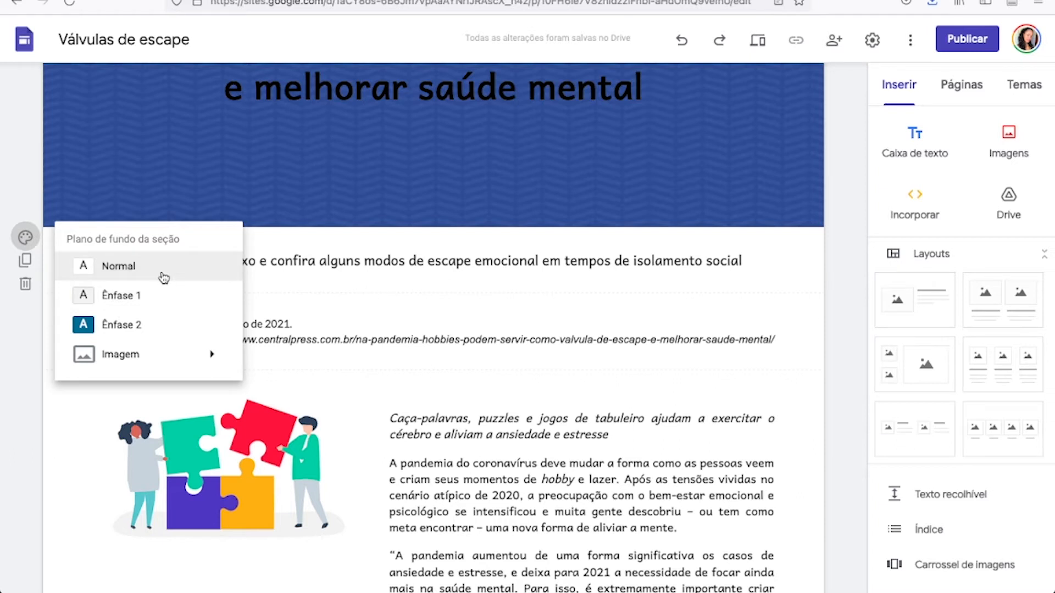
left_click(161, 301)
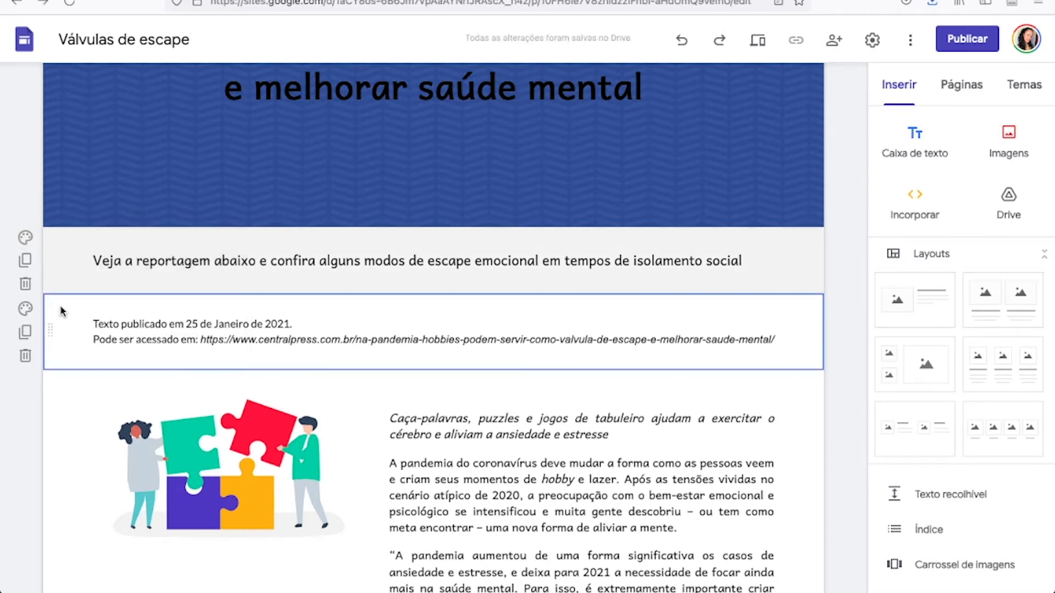
left_click(26, 310)
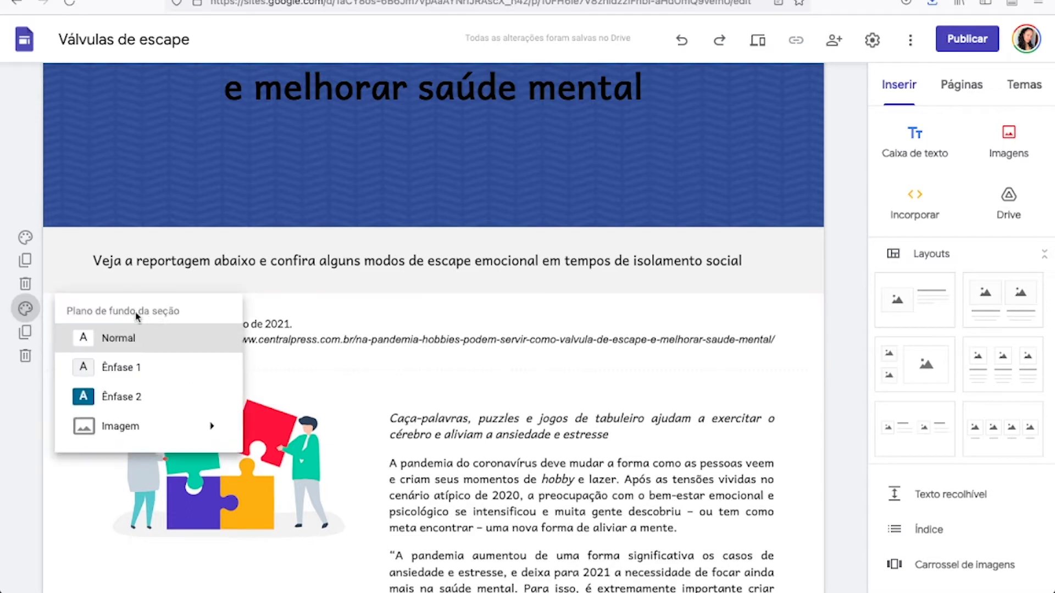
left_click(159, 372)
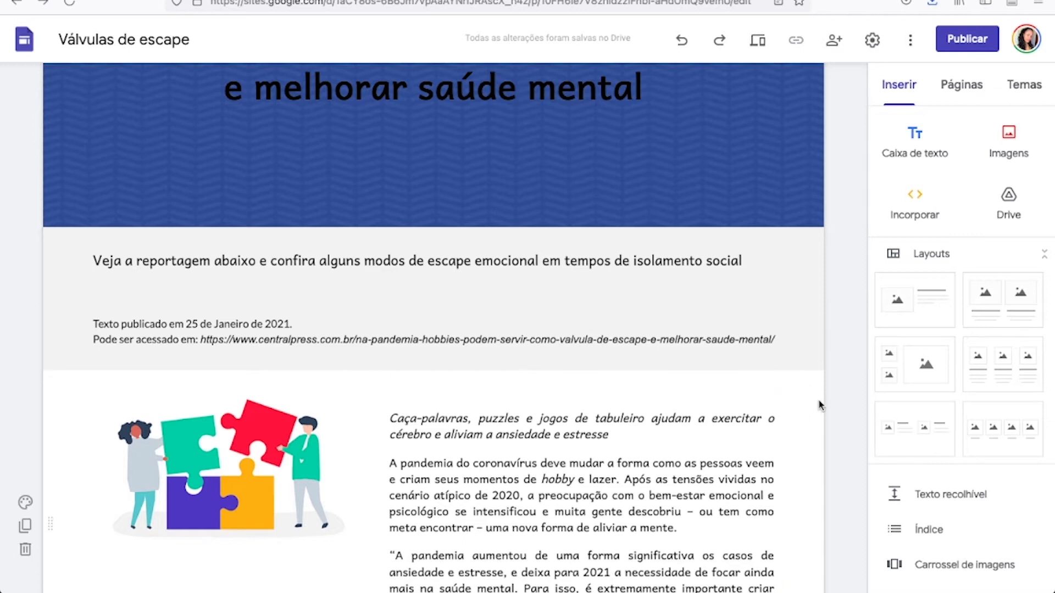
Review the page layout from the header through the introductory sections to the end of the article text.
scroll(790, 402, "down", 5)
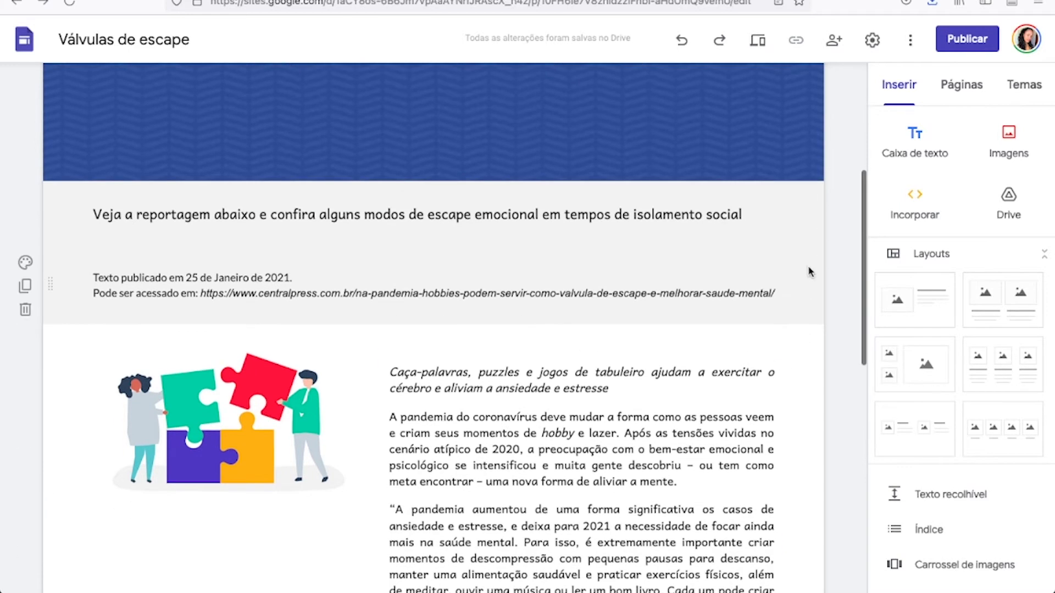
scroll(800, 303, "down", 3)
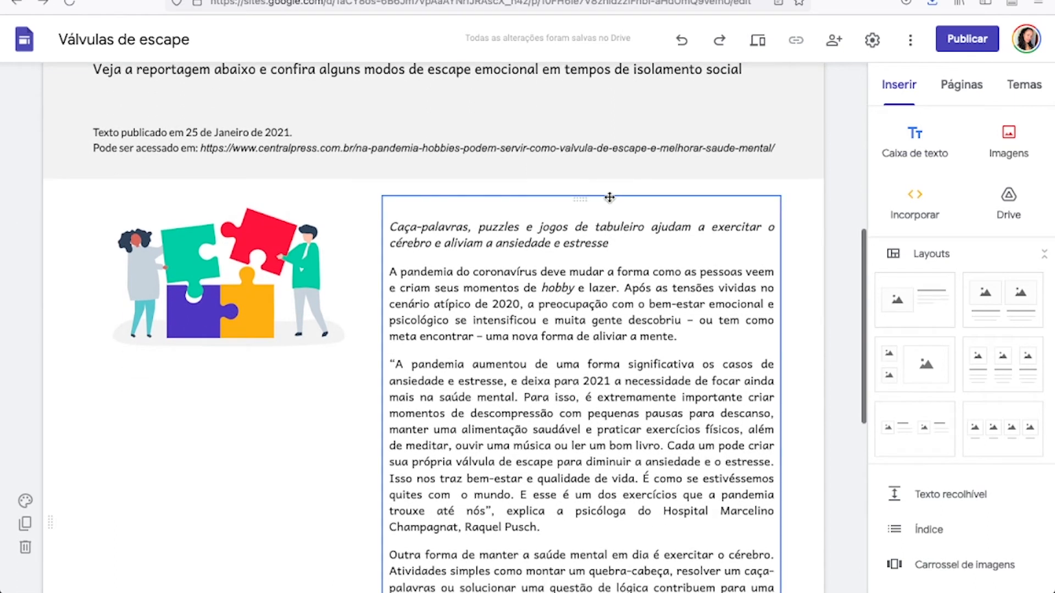
scroll(618, 198, "up", 12)
scroll(618, 198, "up", 3)
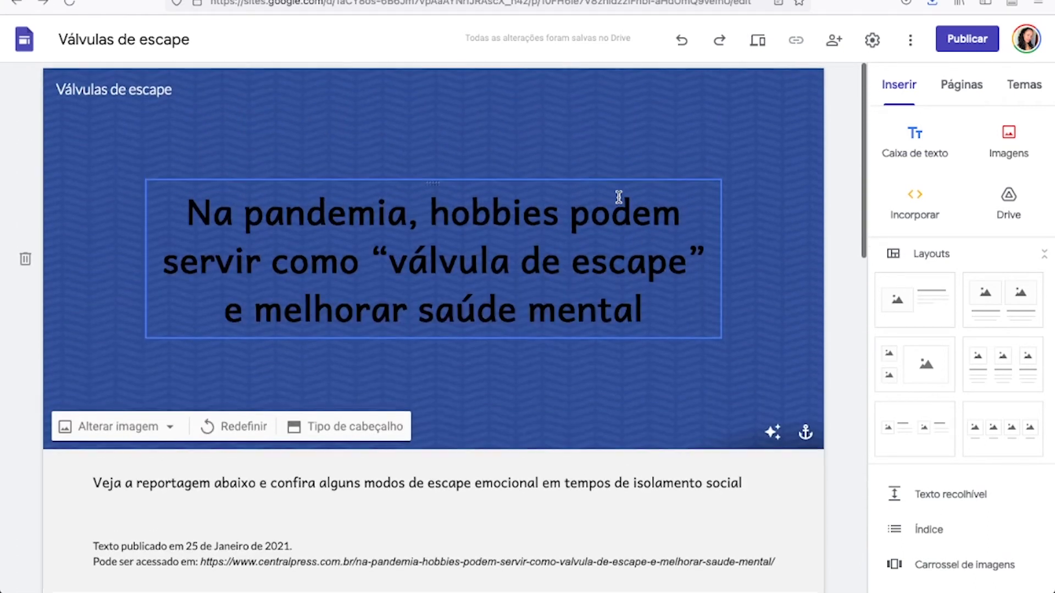
scroll(840, 208, "down", 7)
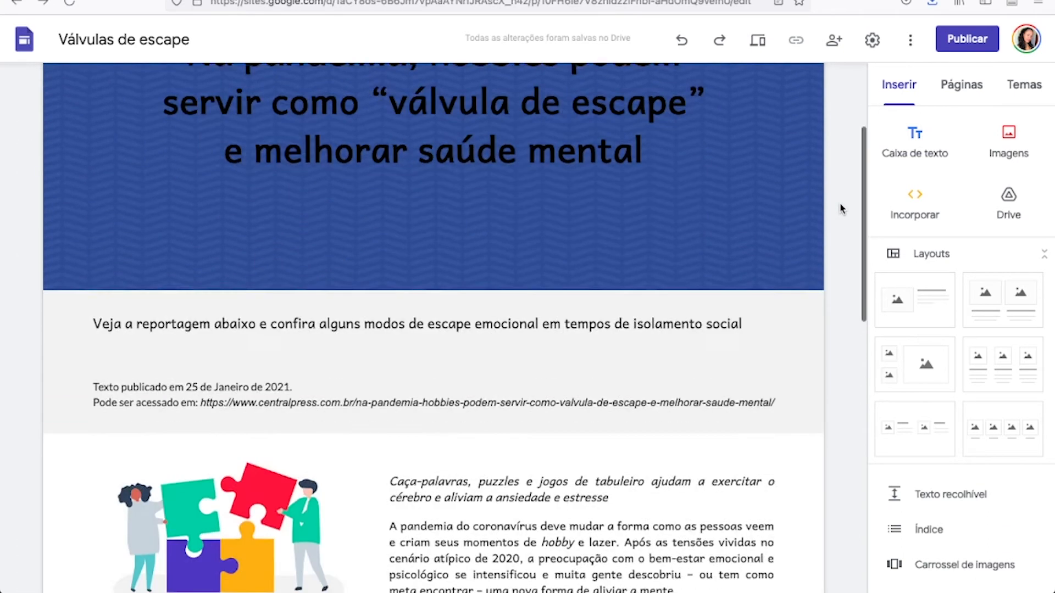
scroll(625, 136, "up", 3)
scroll(625, 136, "up", 1)
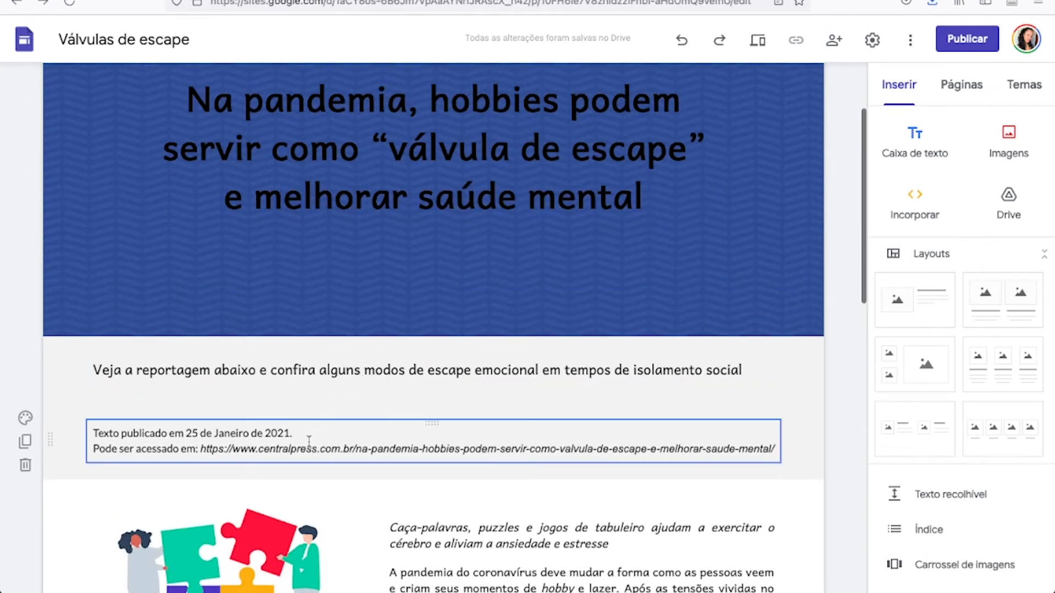
scroll(309, 441, "down", 4)
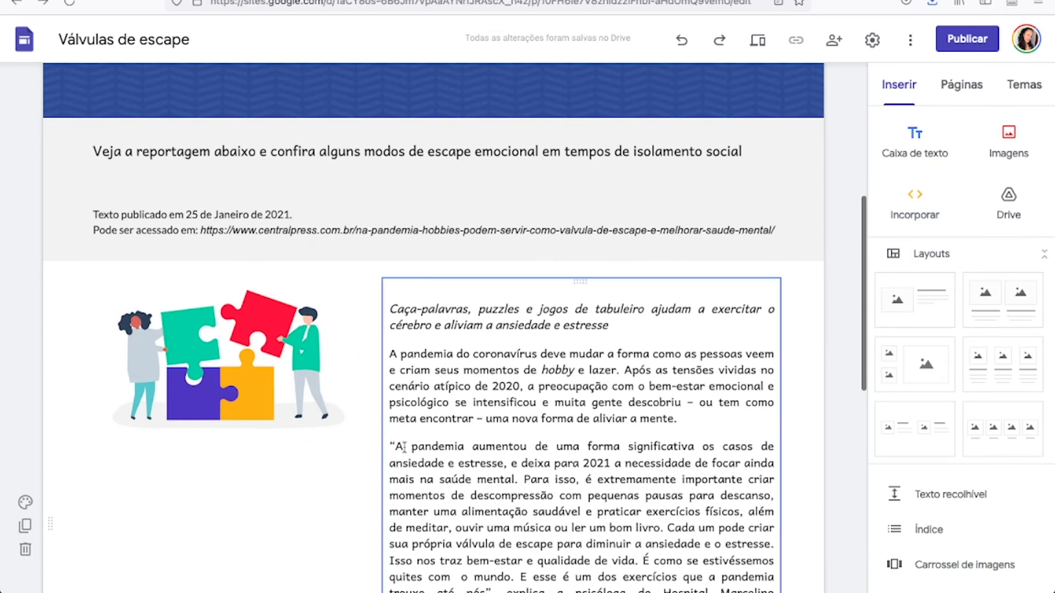
scroll(405, 448, "down", 6)
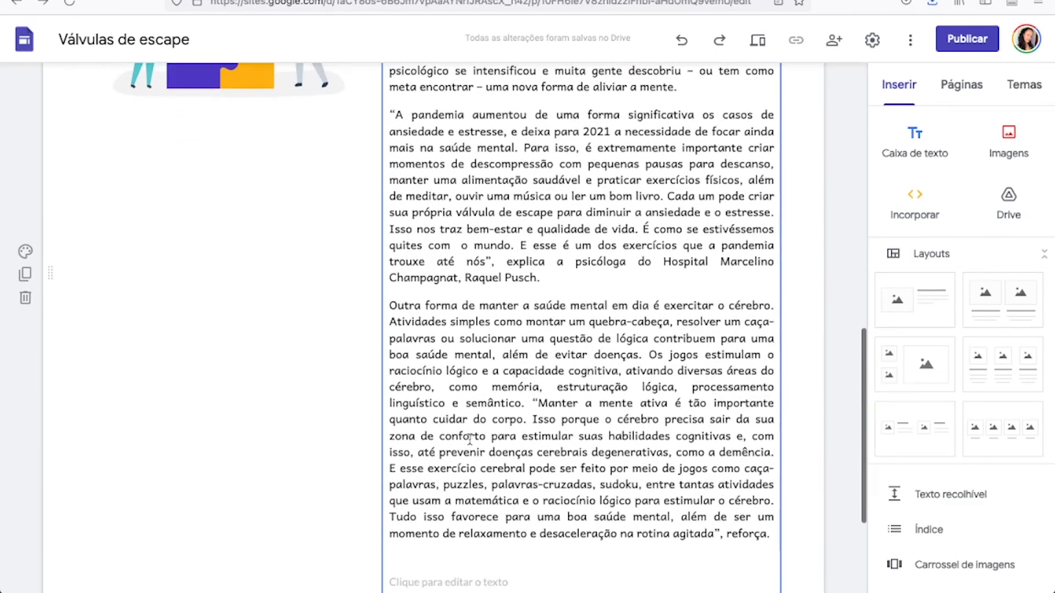
scroll(469, 438, "down", 3)
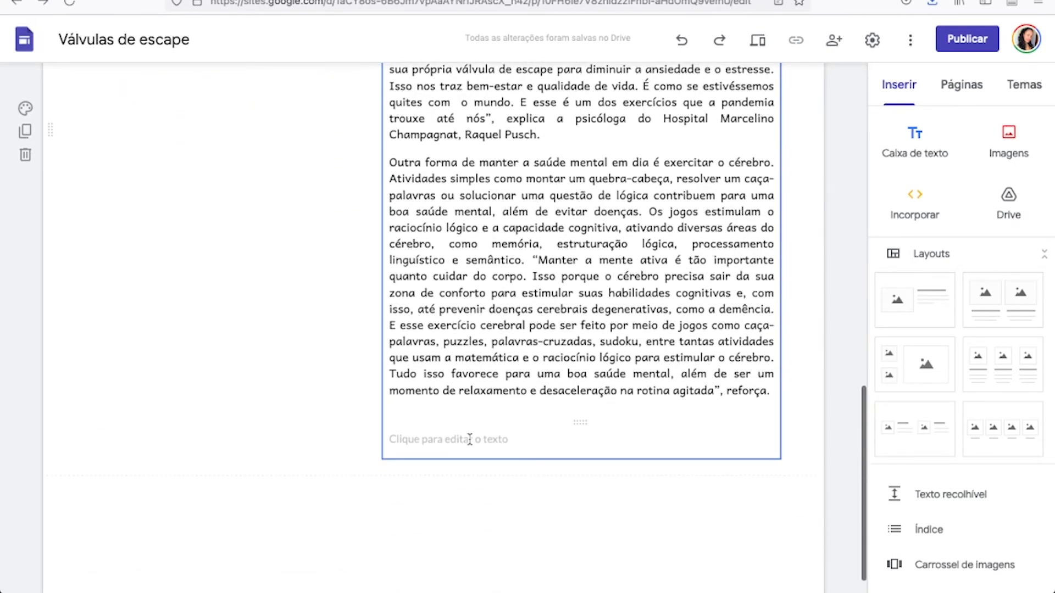
scroll(470, 439, "down", 1)
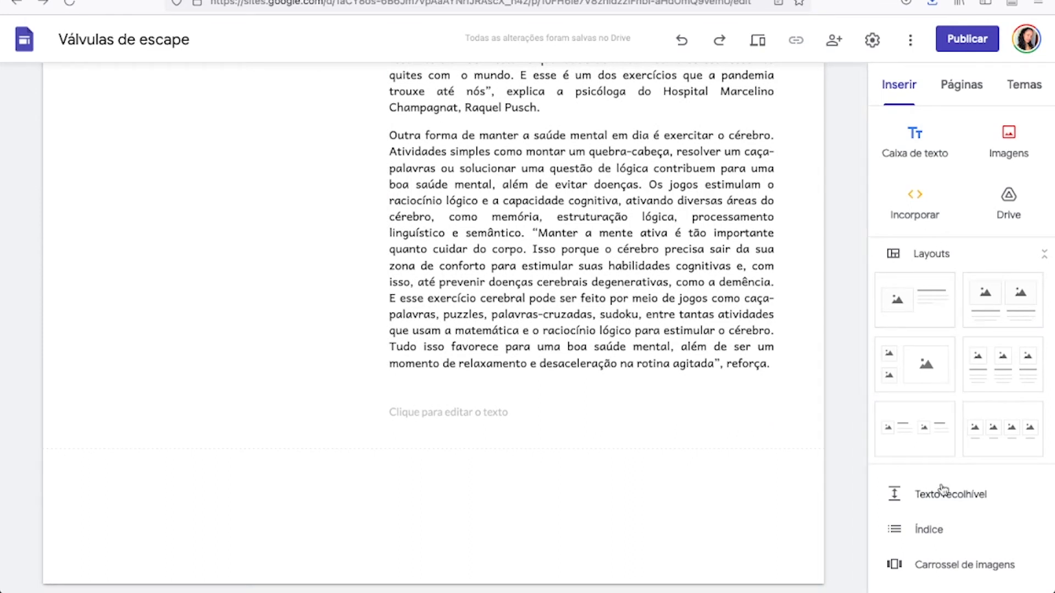
Examine the elements available for insertion, from Texto recolhível and Botão through Mapa and Formulários to Gráficos.
scroll(942, 506, "down", 3)
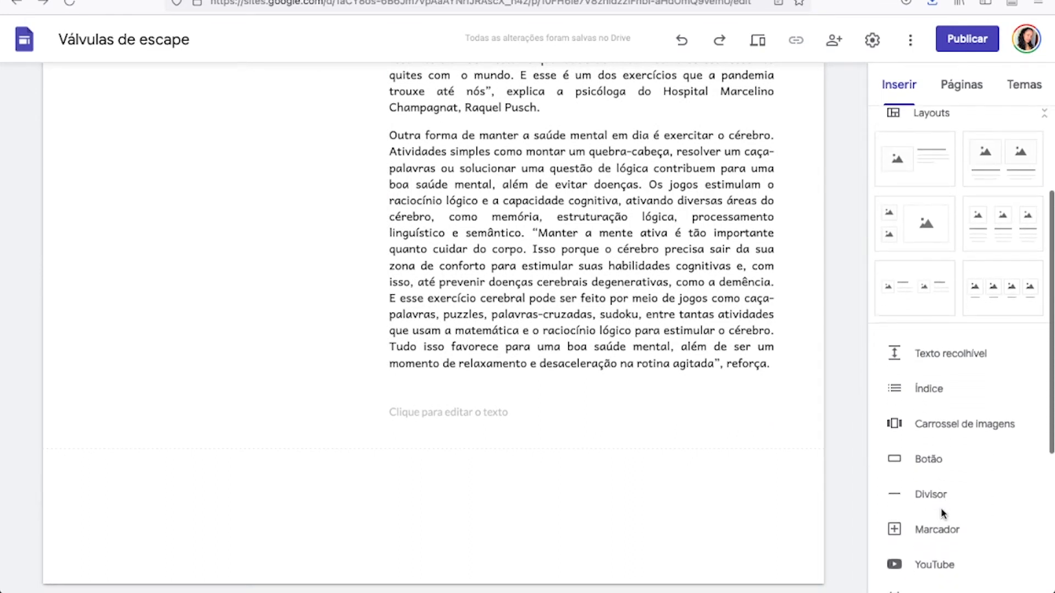
scroll(942, 513, "down", 3)
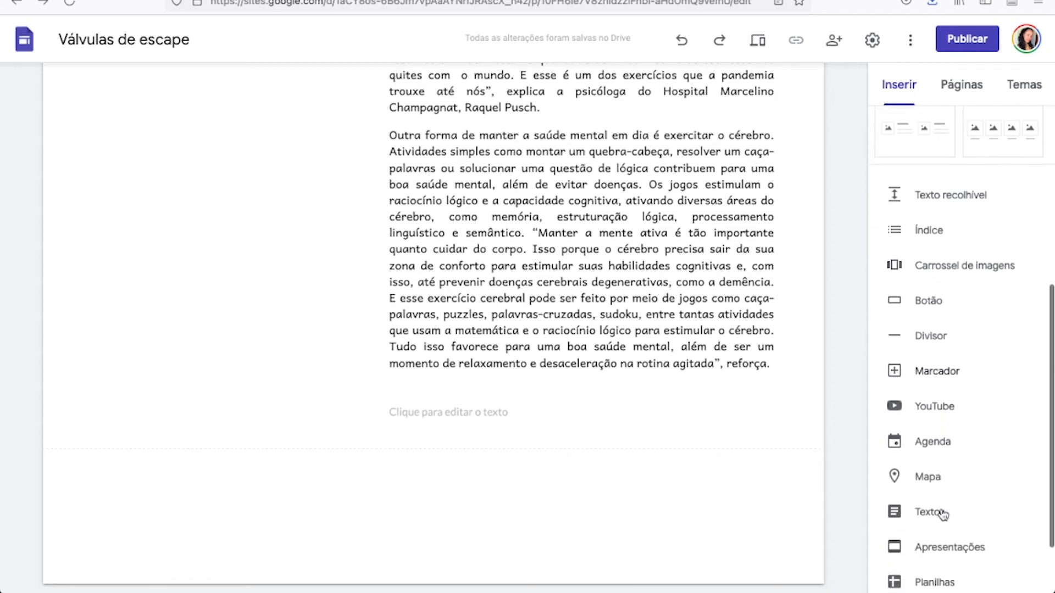
scroll(943, 514, "down", 1)
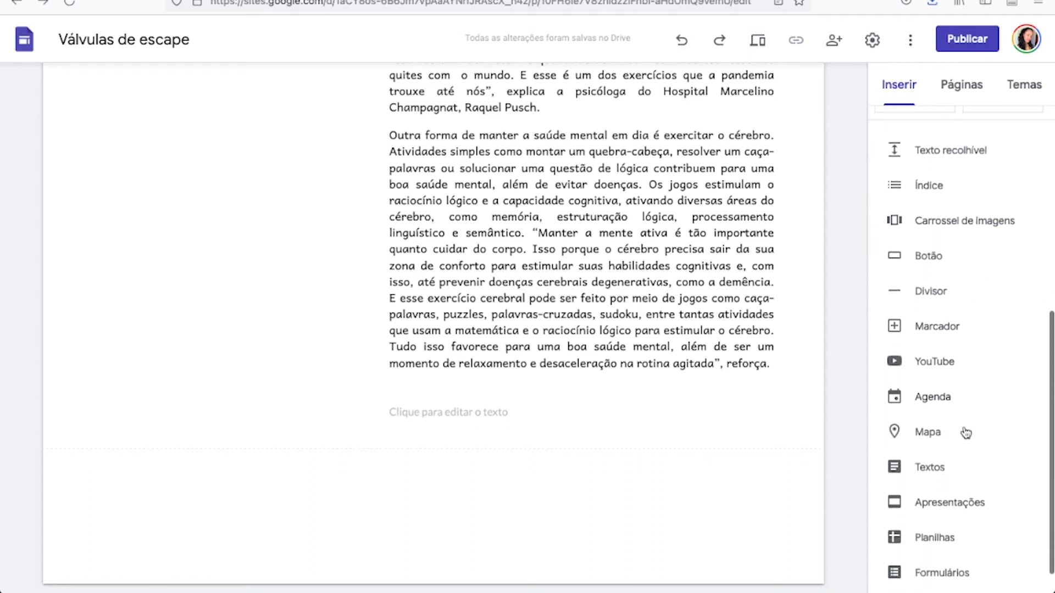
scroll(965, 479, "down", 1)
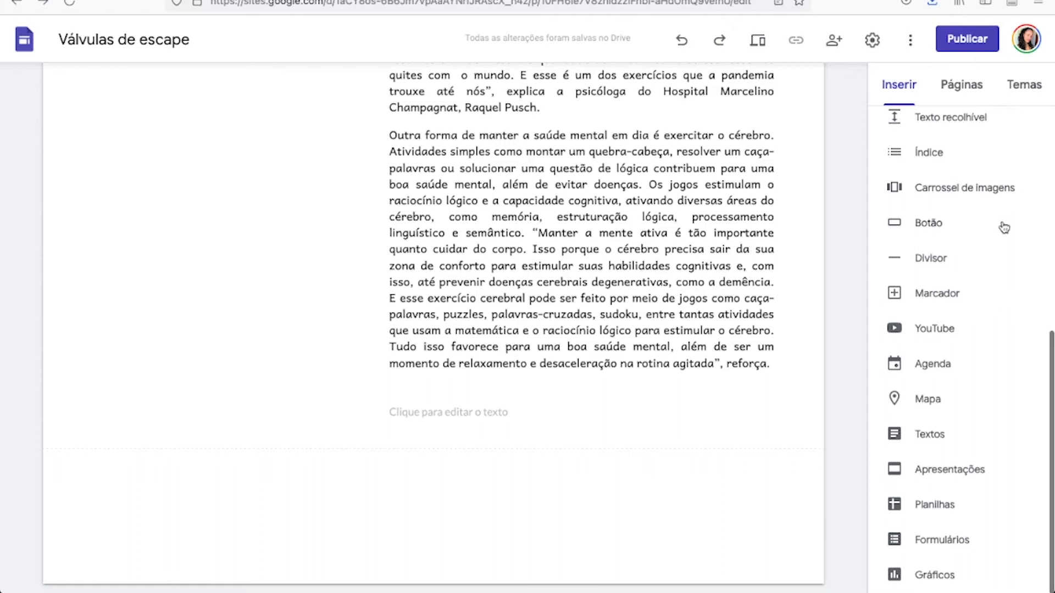
scroll(994, 294, "up", 1)
scroll(993, 295, "down", 1)
scroll(960, 475, "up", 3)
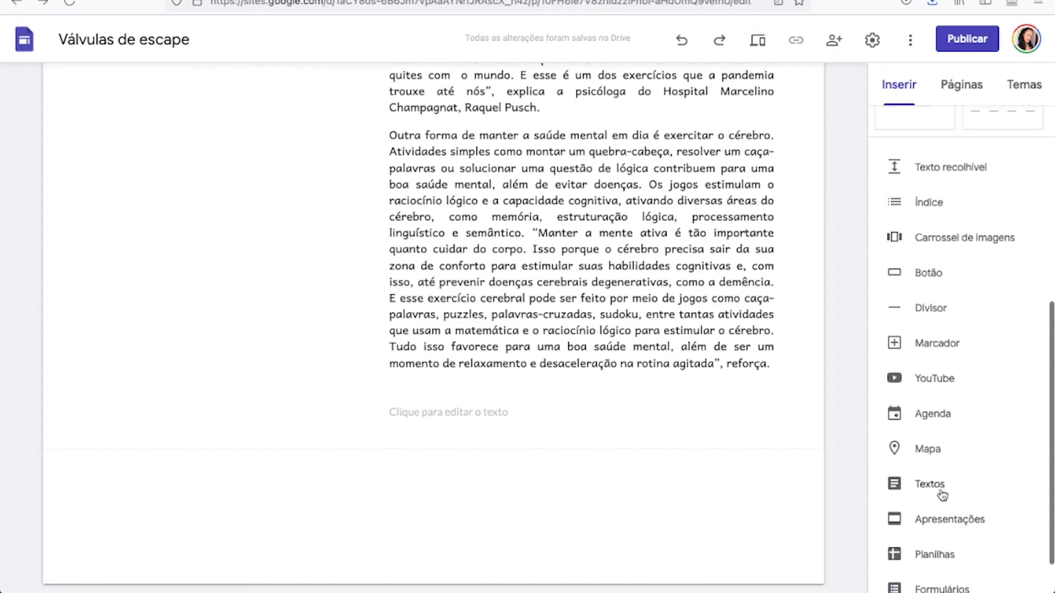
scroll(927, 558, "up", 1)
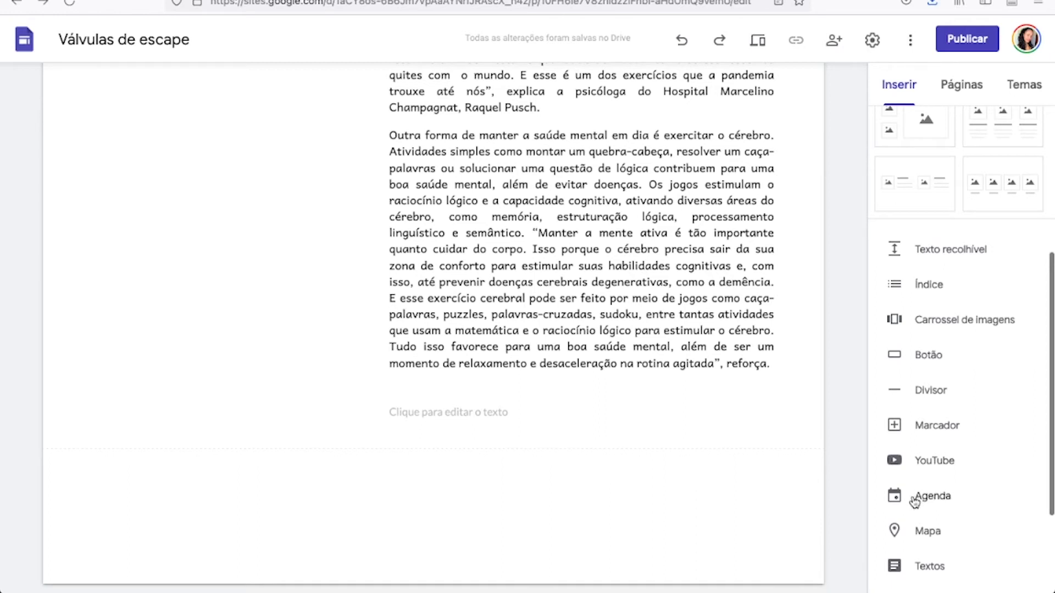
scroll(917, 500, "down", 1)
scroll(890, 456, "up", 3)
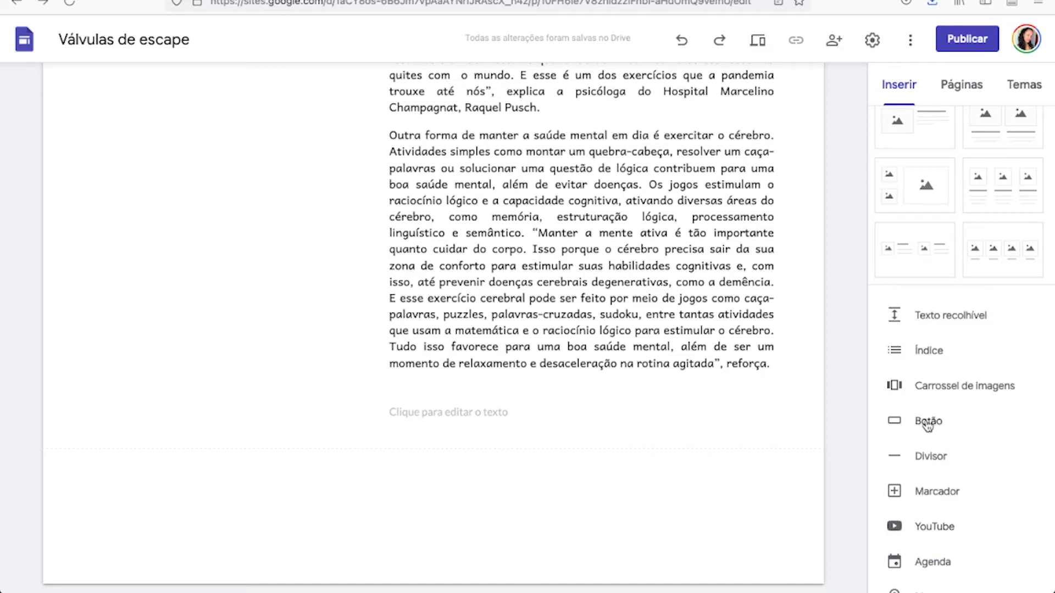
left_click(745, 439)
left_click(922, 420)
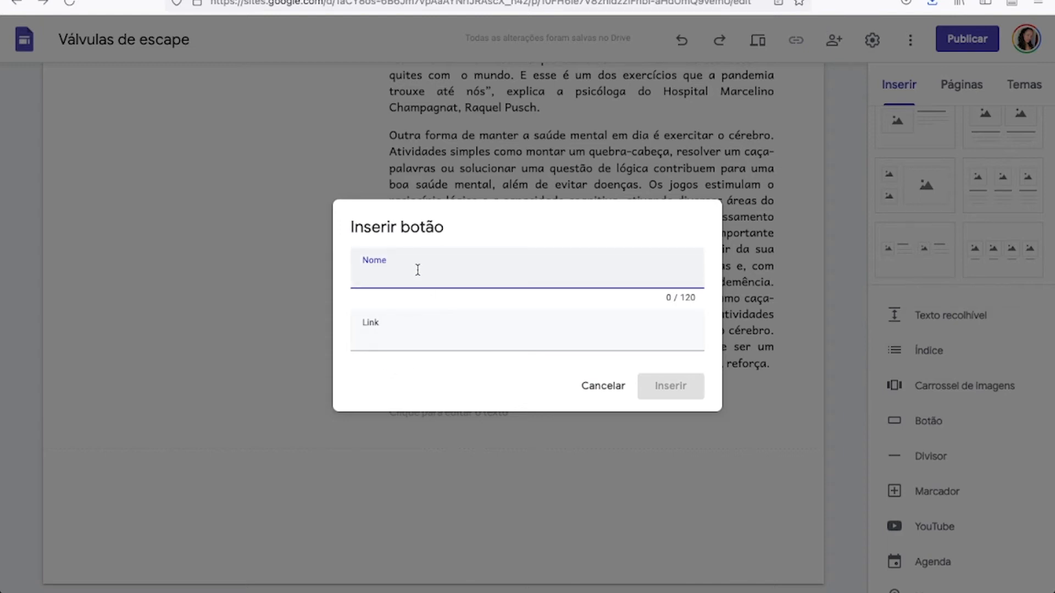
type("Clique aqui e veja")
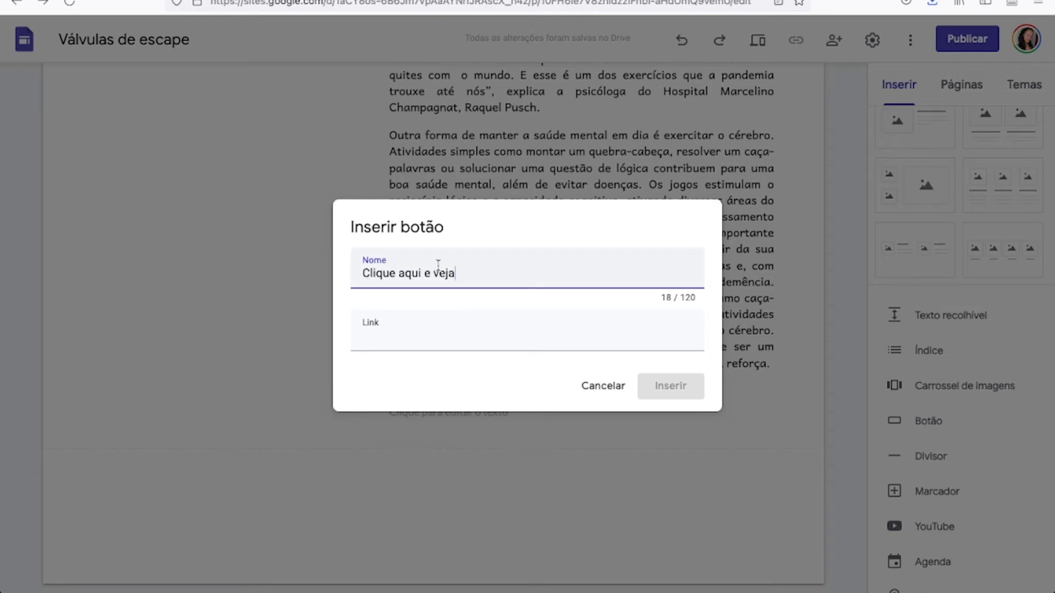
double_click(400, 266)
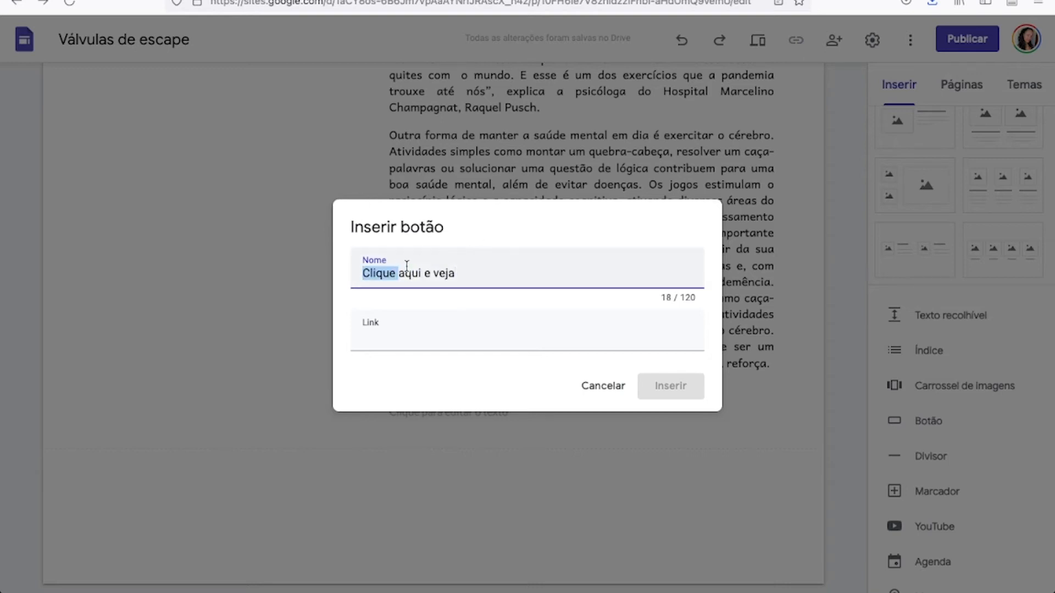
left_click_drag(463, 269, 330, 268)
type("Inscreva-se")
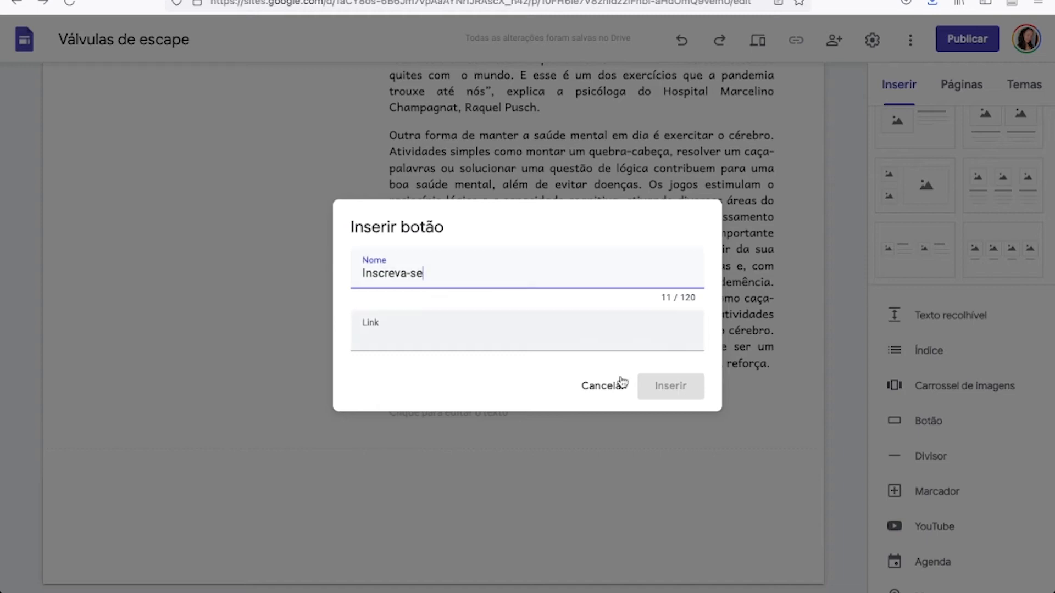
left_click(383, 327)
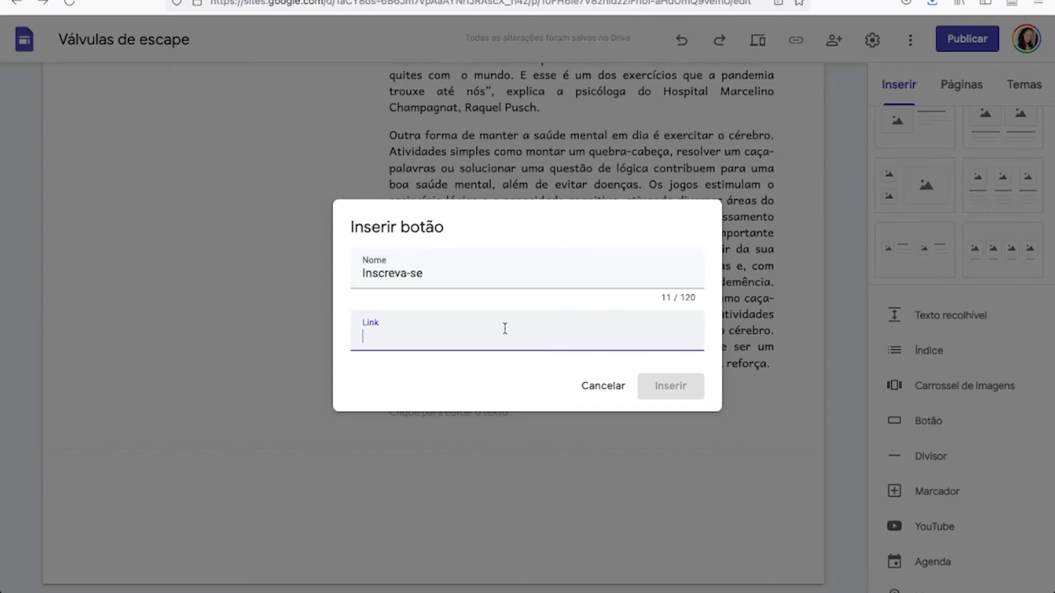
left_click(591, 389)
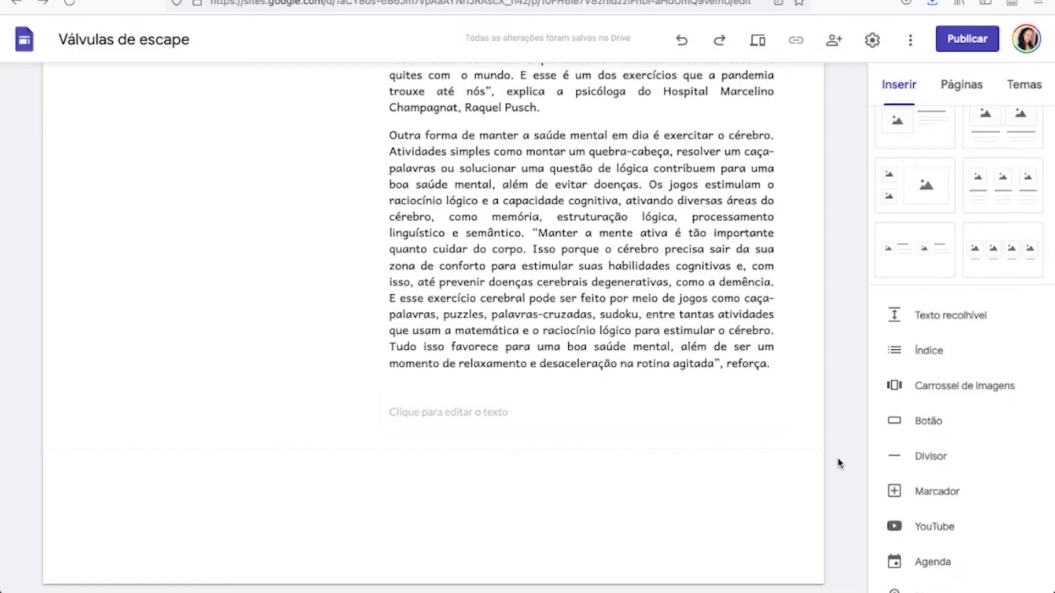
Insert a divider below the image and article text section at the end of the page.
left_click(942, 461)
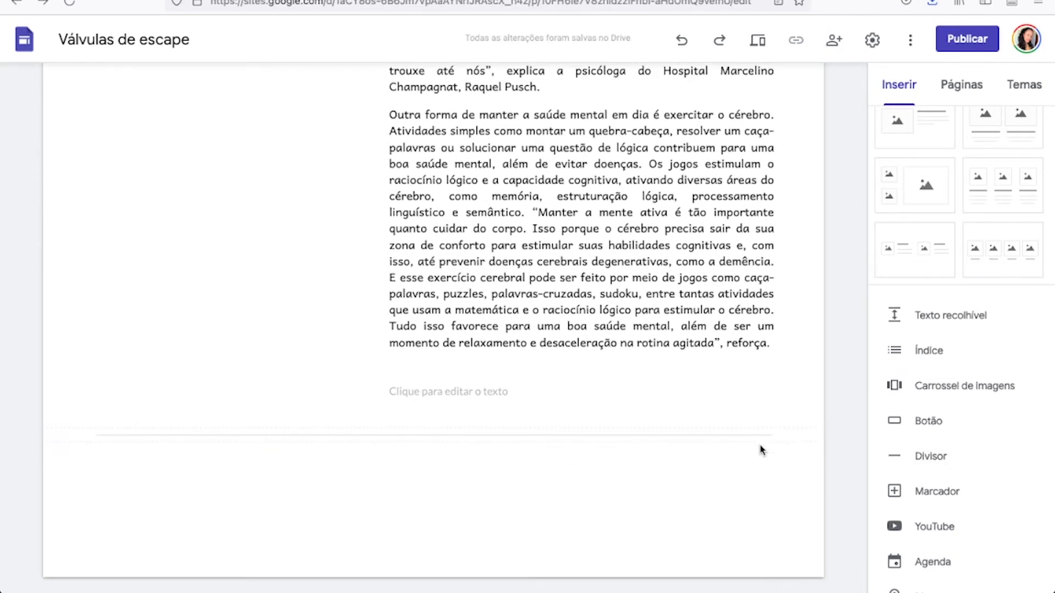
scroll(781, 440, "up", 1)
scroll(784, 444, "down", 1)
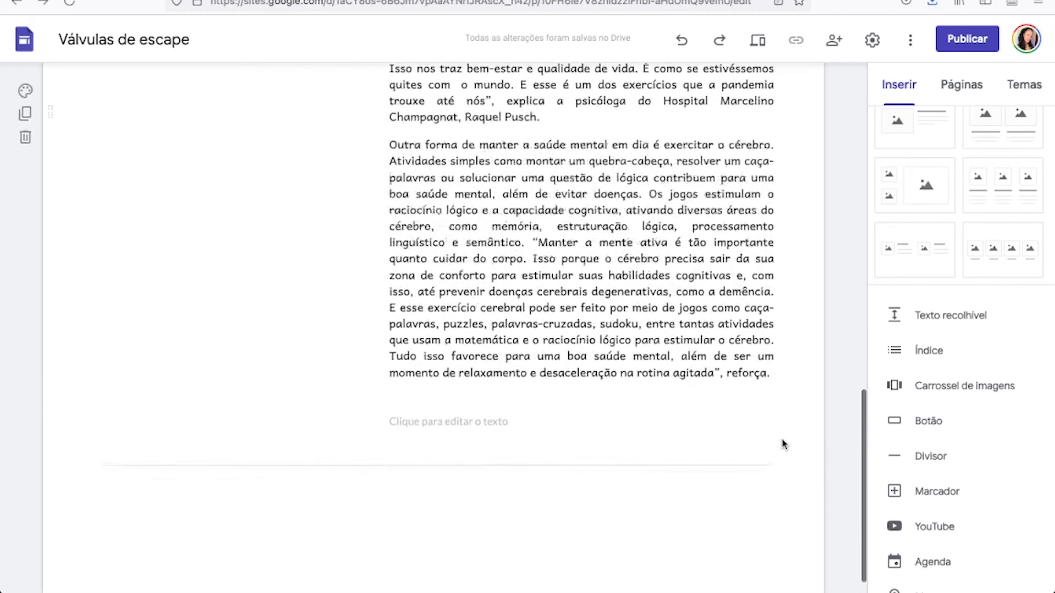
scroll(751, 450, "up", 7)
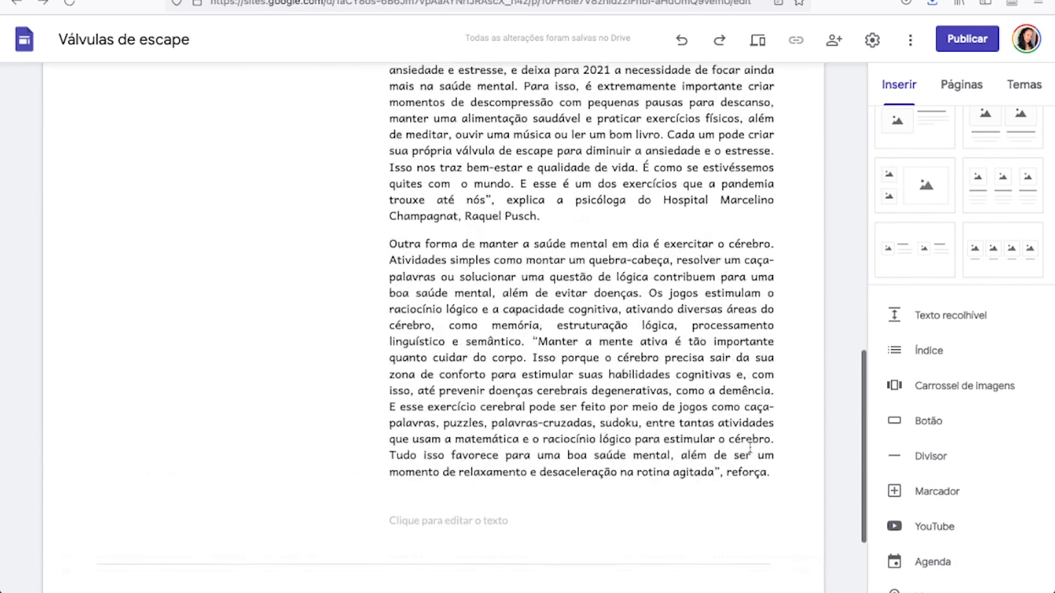
scroll(750, 448, "up", 1)
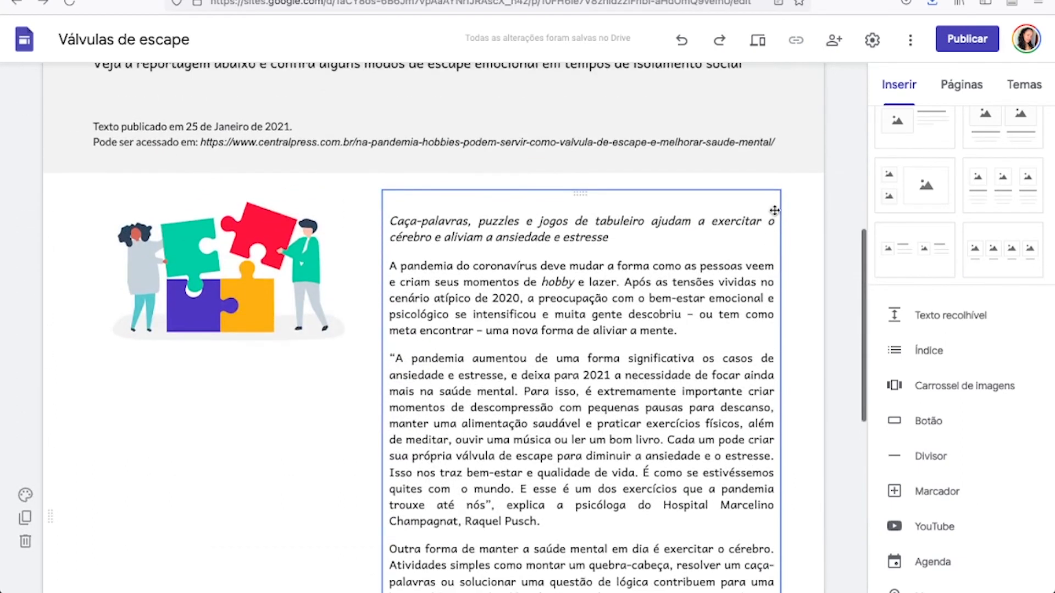
scroll(714, 203, "up", 2)
scroll(655, 211, "up", 1)
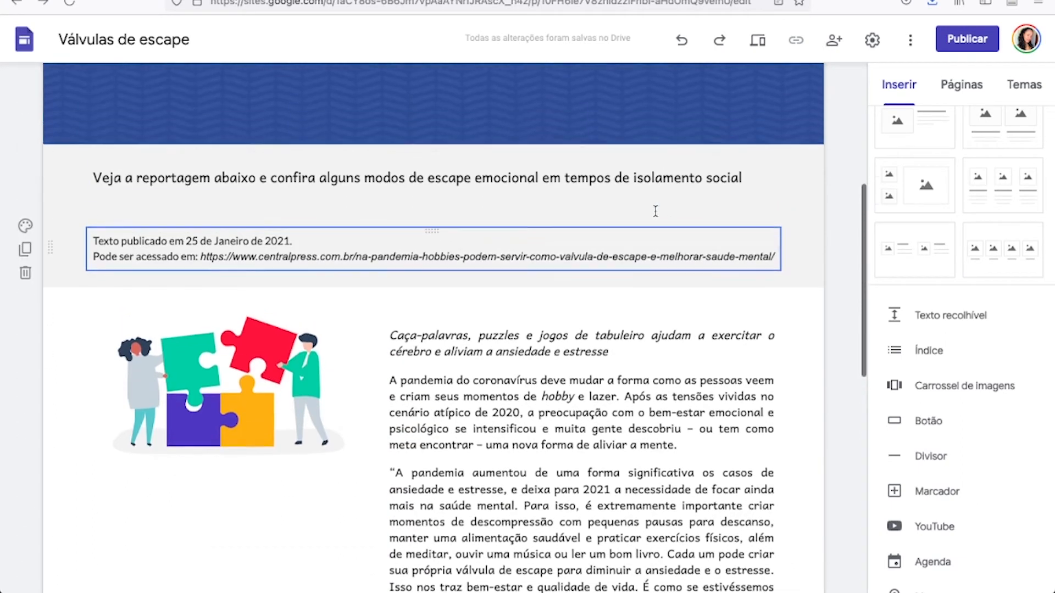
scroll(656, 211, "up", 2)
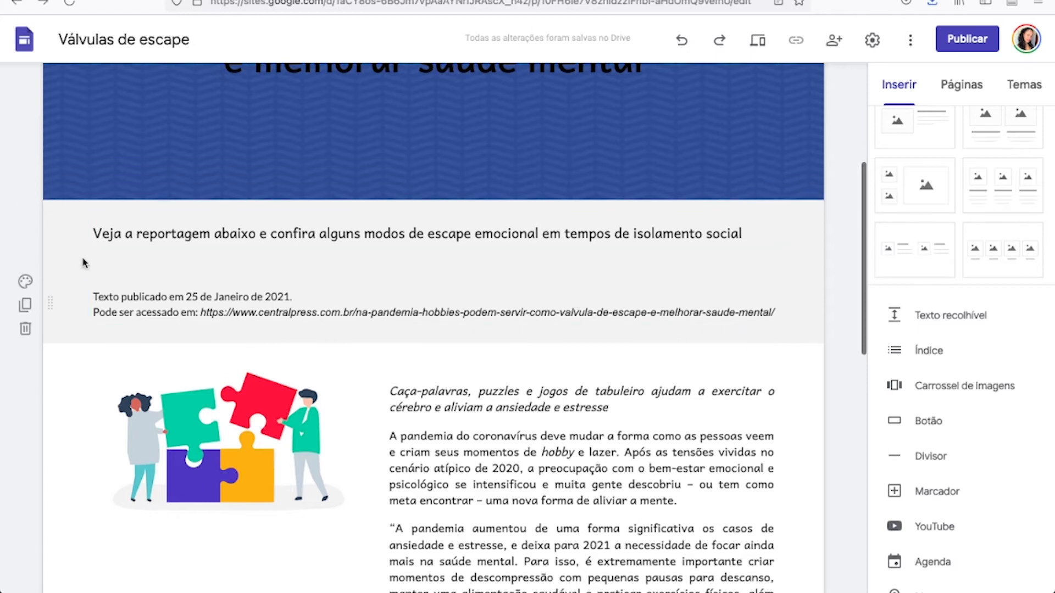
scroll(255, 212, "down", 1)
scroll(259, 212, "up", 3)
scroll(258, 213, "down", 5)
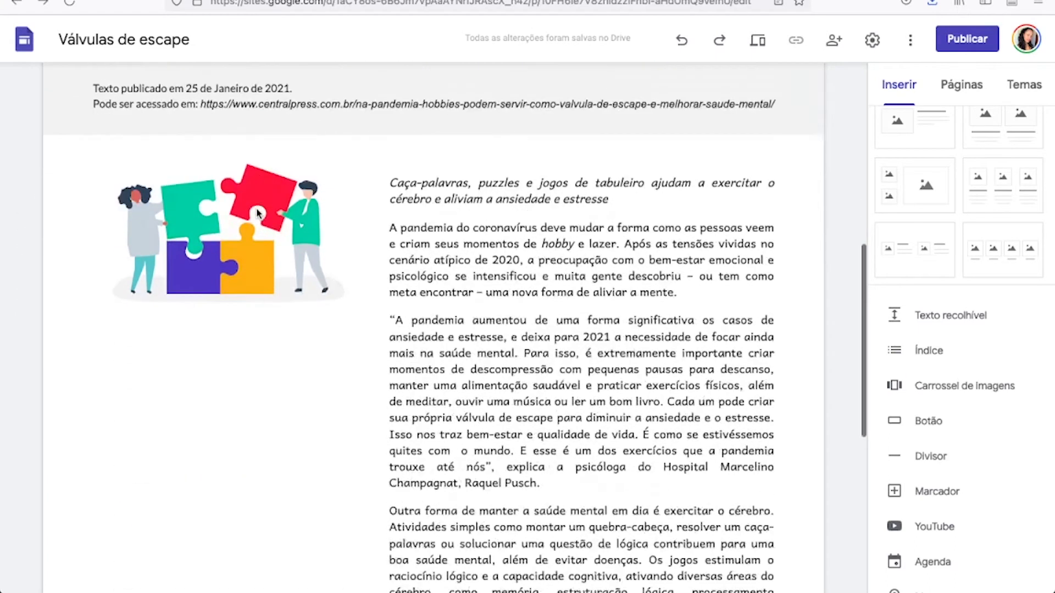
scroll(258, 215, "down", 7)
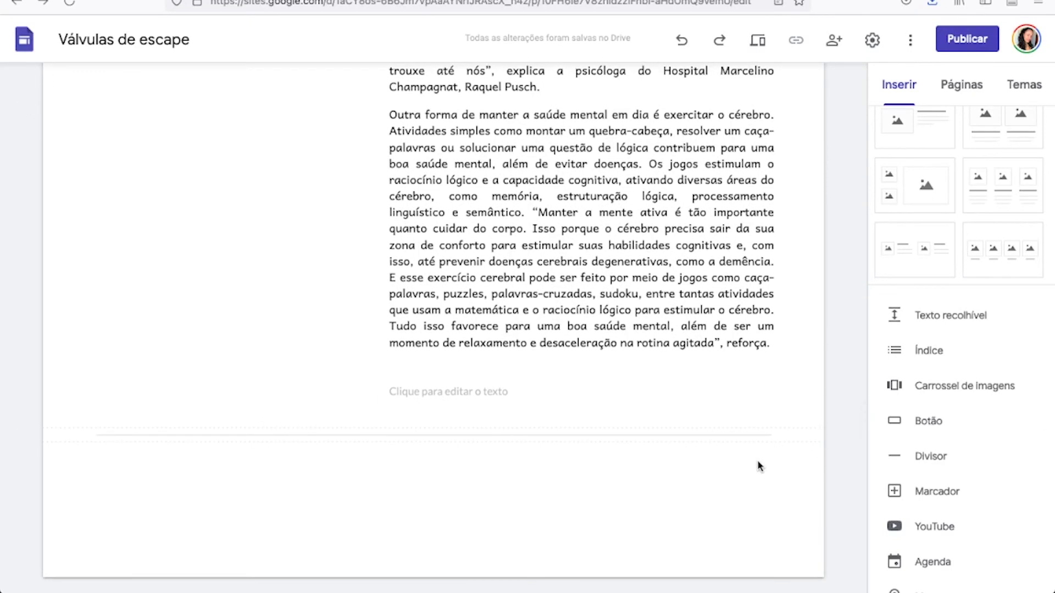
key("ctrl+Right")
scroll(760, 463, "down", 15)
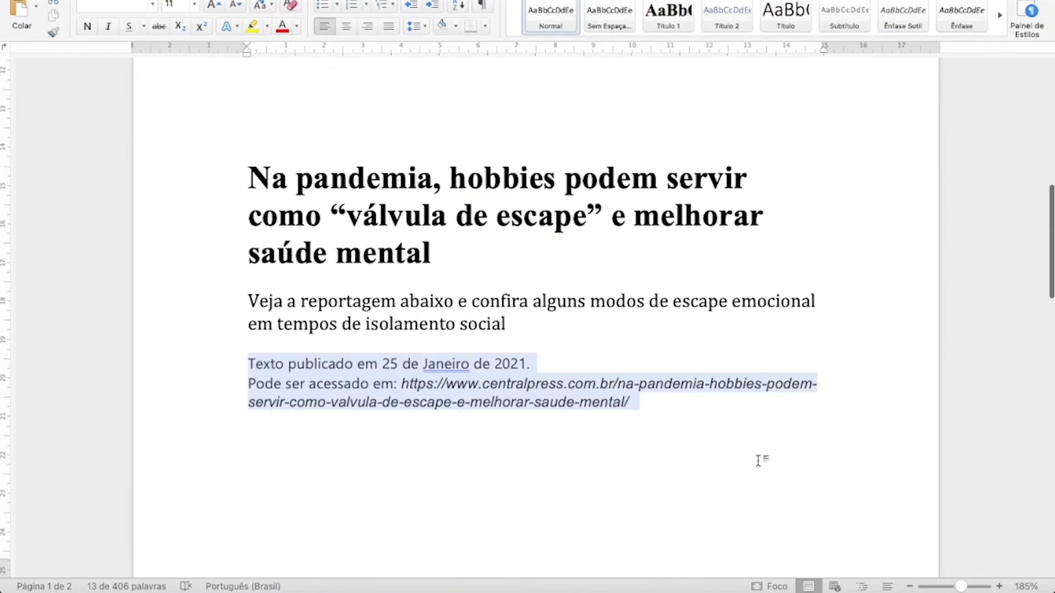
scroll(758, 462, "down", 20)
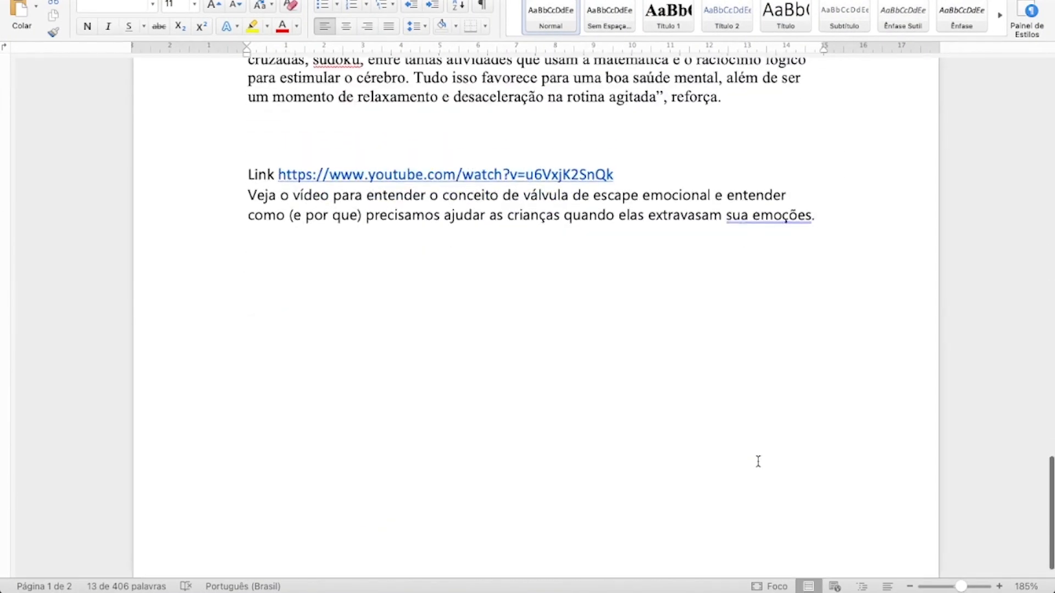
left_click_drag(676, 186, 278, 186)
key("super+c")
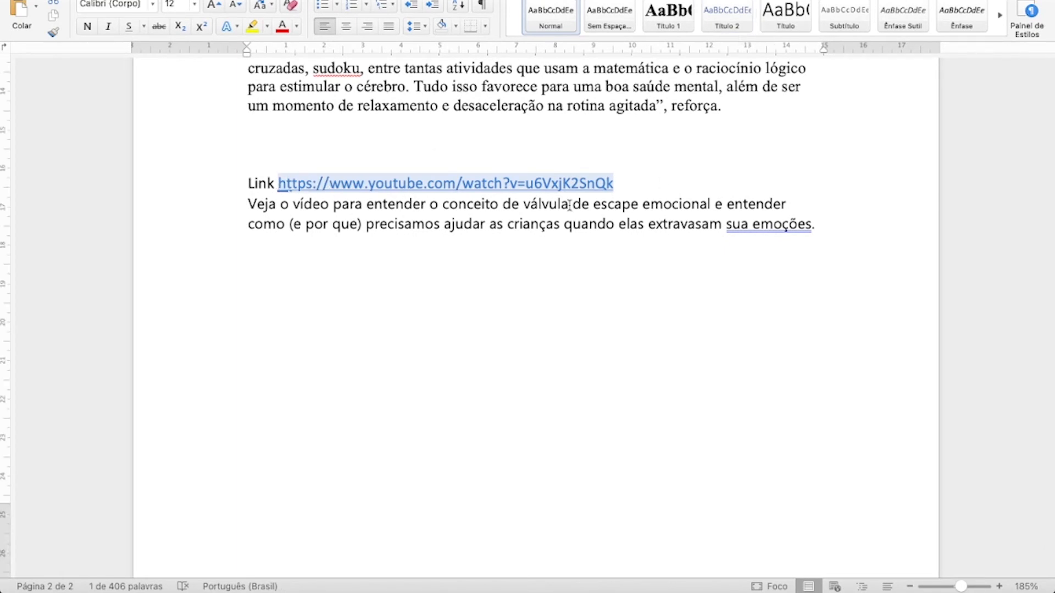
Back in Google Sites, insert the YouTube video "O que é VÁLVULA DE ESCAPE EMOCIONAL?" below the divider, using the copied link.
key("ctrl+Left")
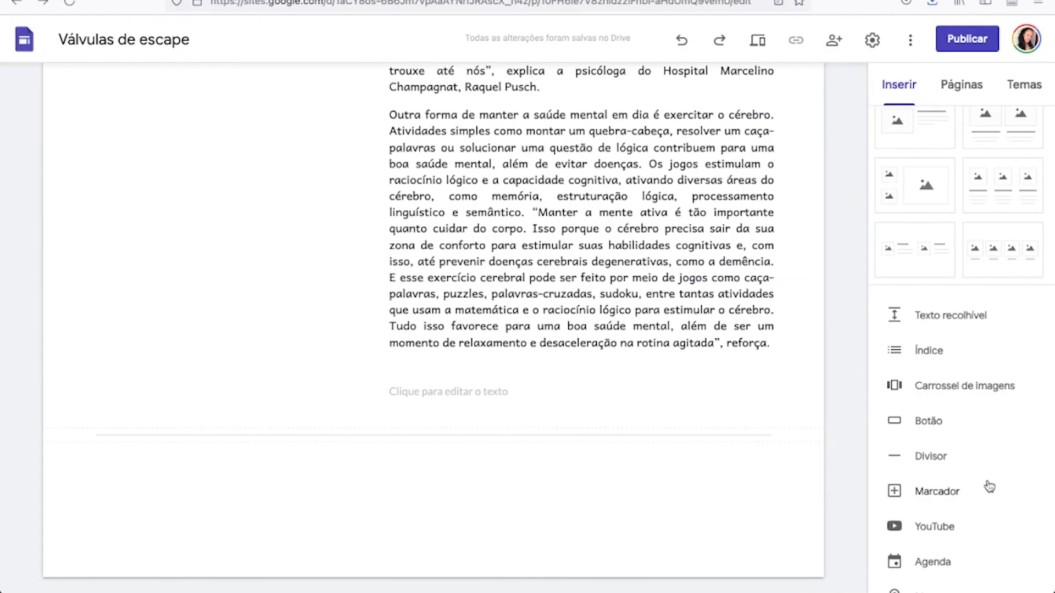
scroll(990, 477, "down", 1)
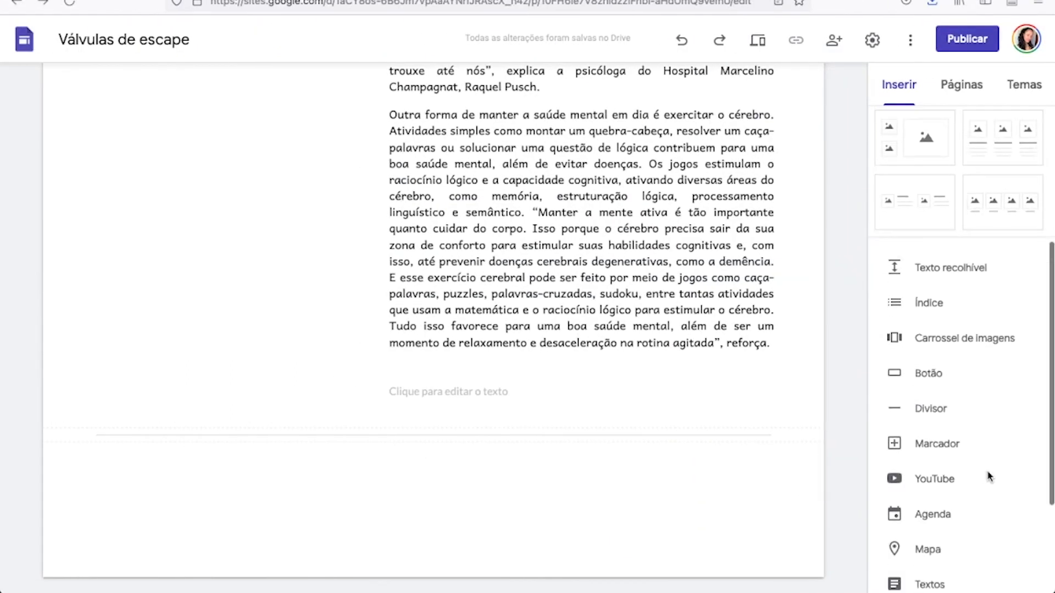
left_click(929, 482)
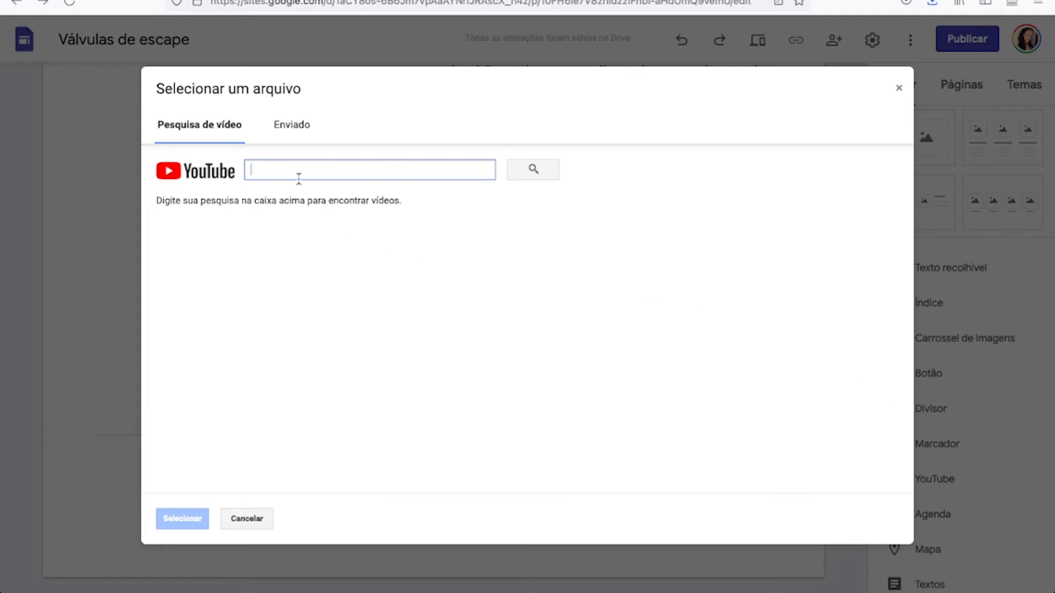
key("super+v")
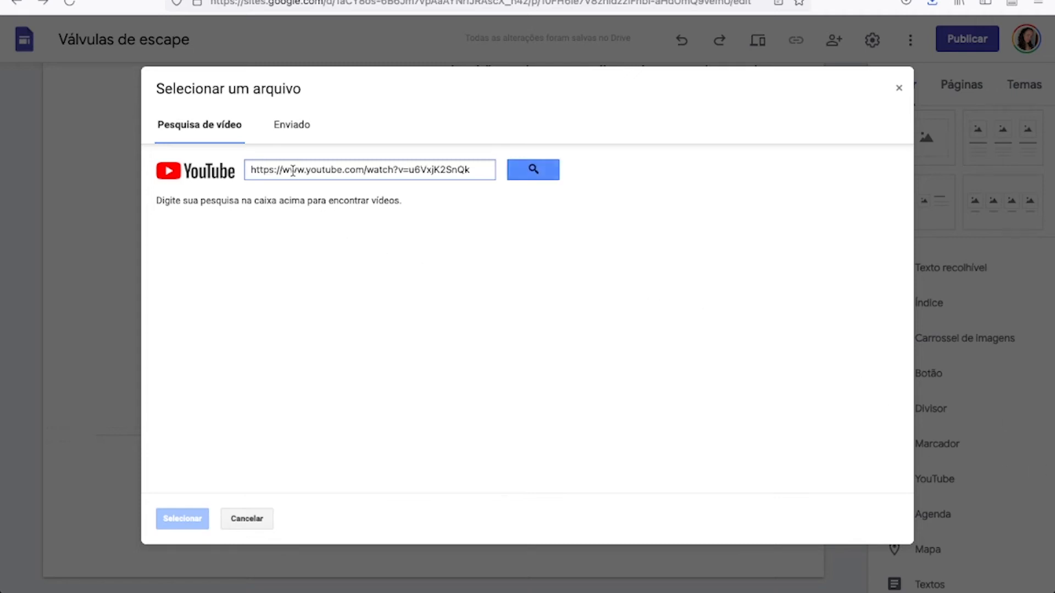
left_click(533, 168)
left_click(406, 242)
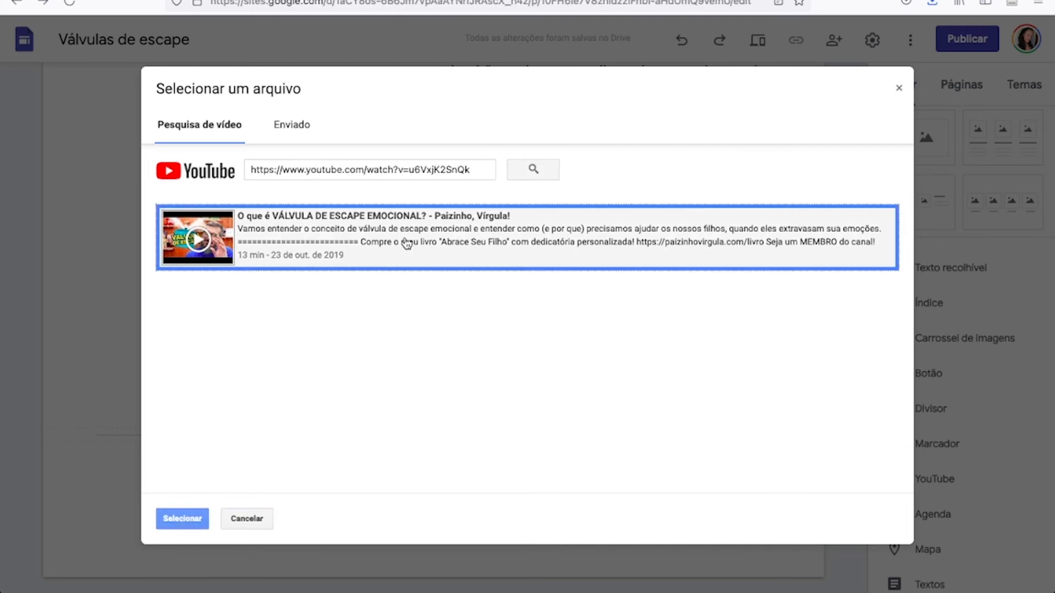
left_click(183, 524)
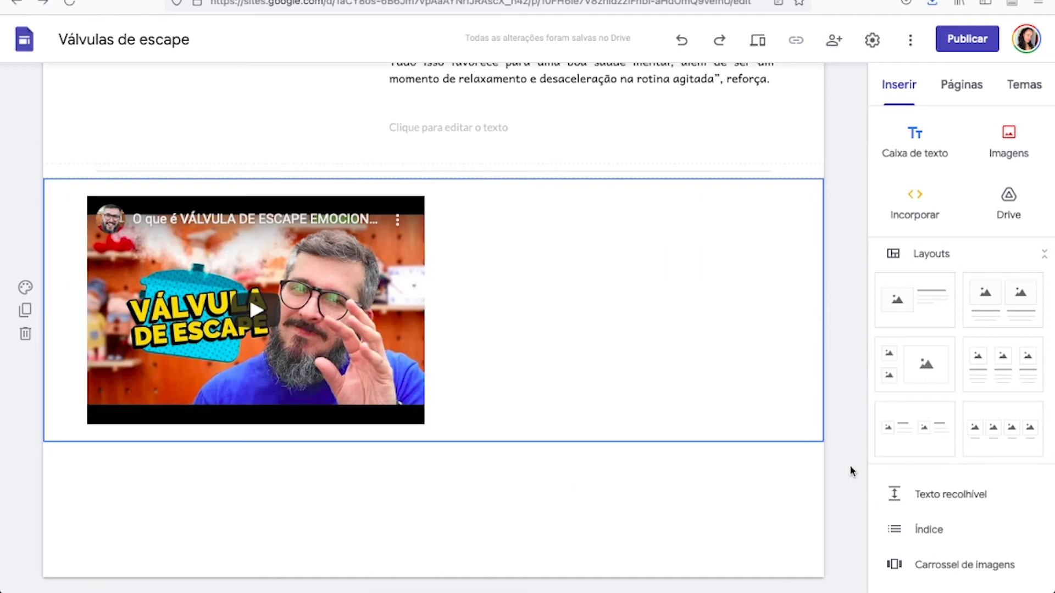
left_click(938, 497)
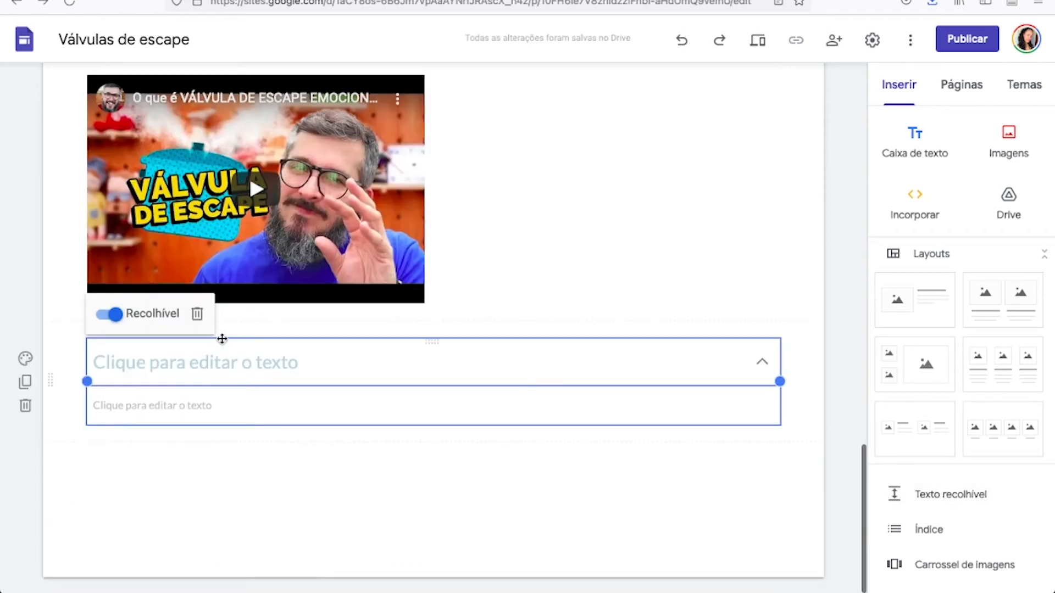
left_click_drag(518, 209, 561, 176)
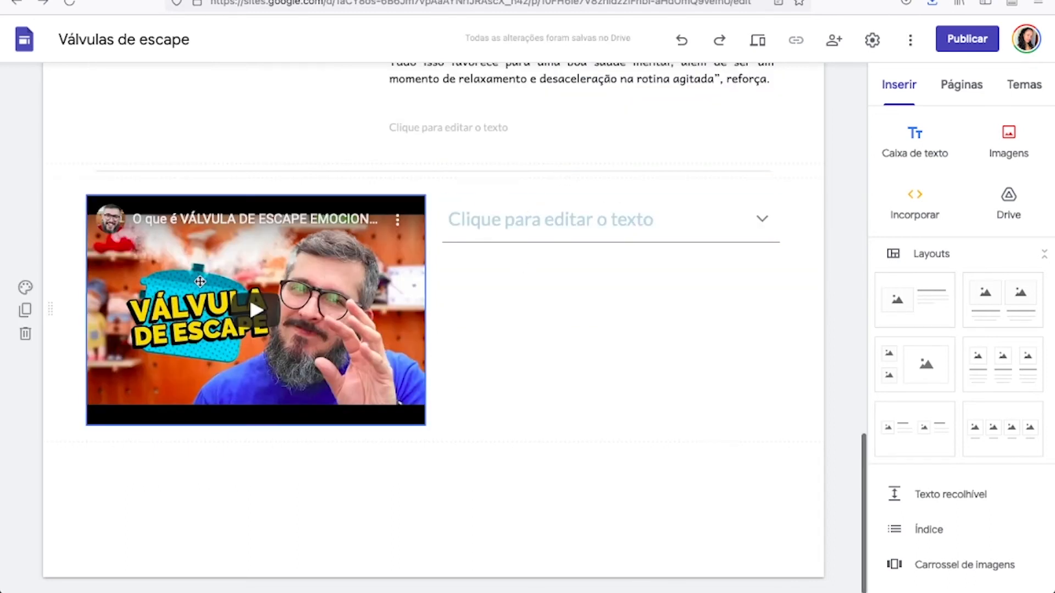
left_click(583, 220)
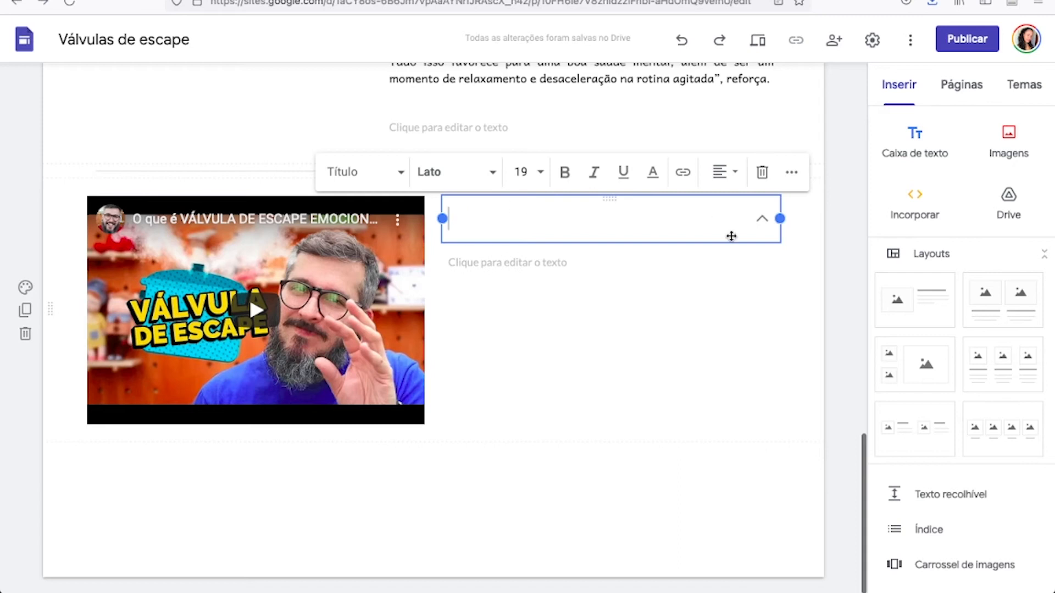
key("Escape")
key("Delete")
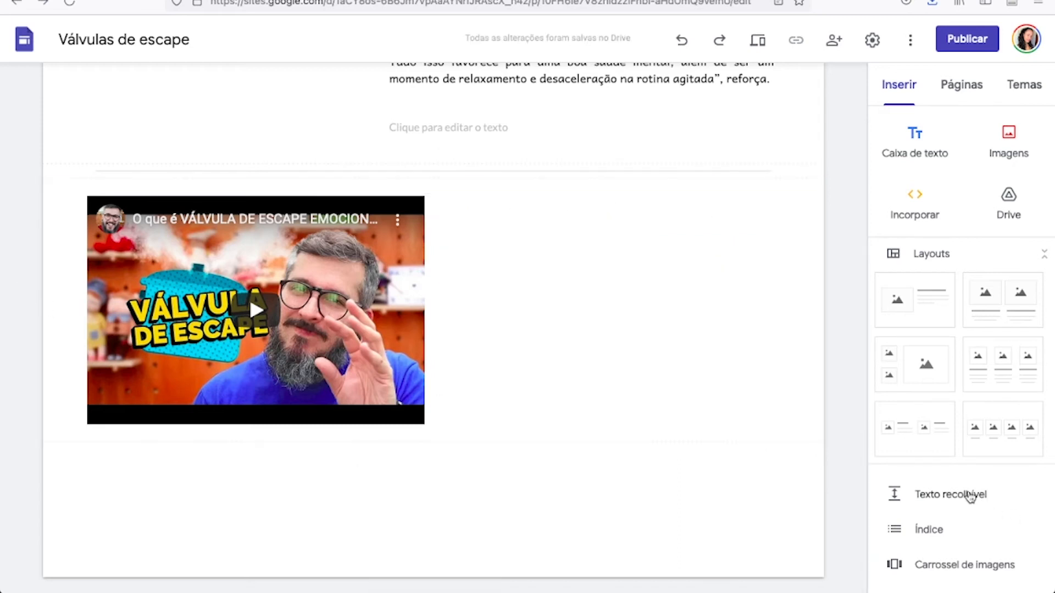
Place a collapsible text element beside the video and paste the "Veja o vídeo para entender o conceito" paragraph into its heading.
left_click(970, 497)
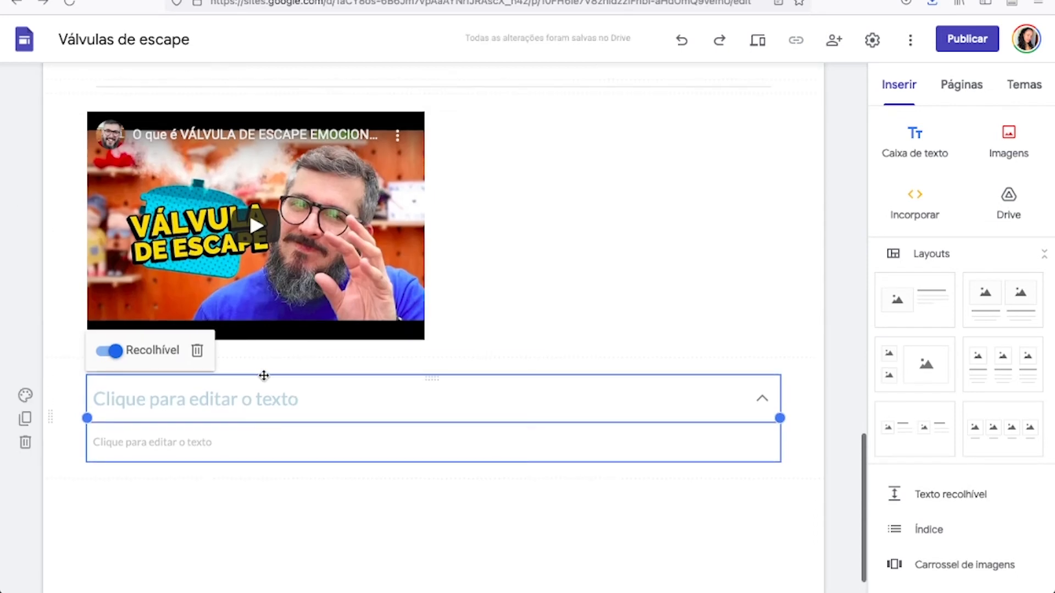
left_click_drag(264, 375, 516, 256)
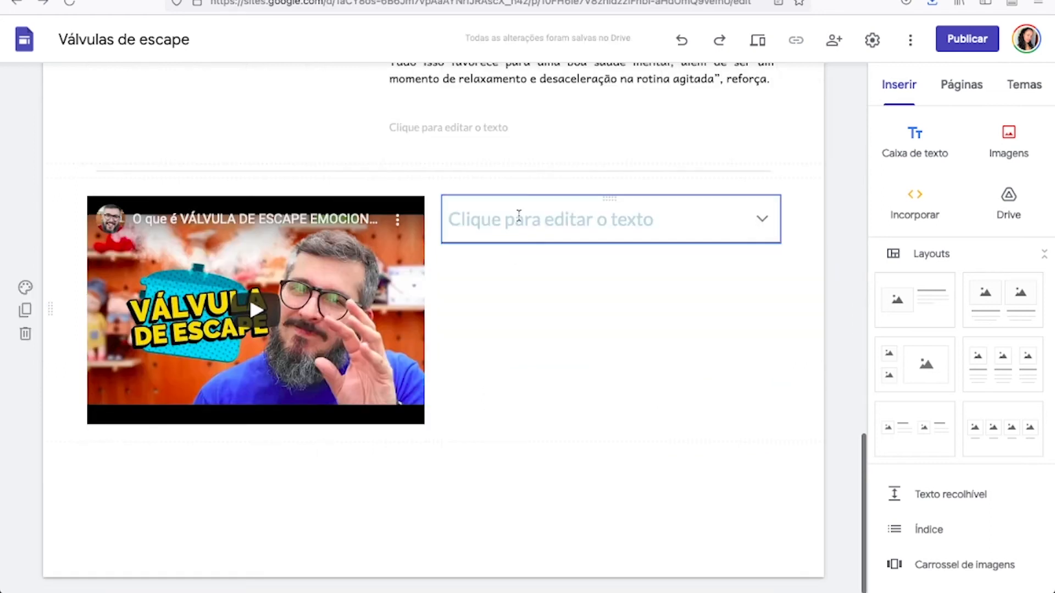
left_click(518, 216)
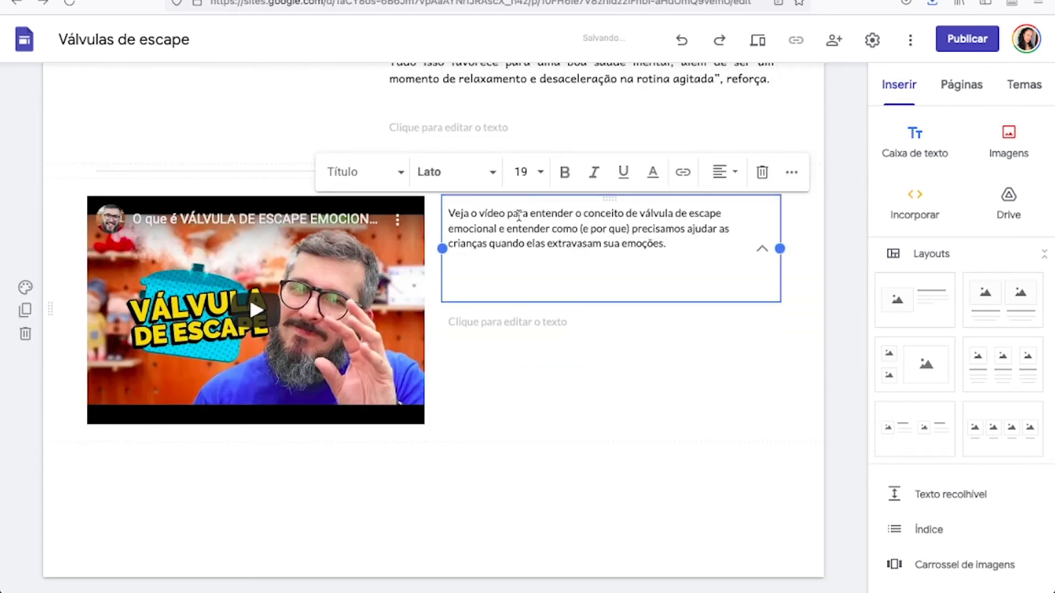
type("Veja o vídeo para entender o conceito de válvula de escape emocional e entender como (e por que) precisamos ajudar as crianças quando elas extravasam sua emoções.")
Justify the whole "Veja o vídeo" paragraph in the collapsible text heading.
left_click_drag(692, 246, 472, 229)
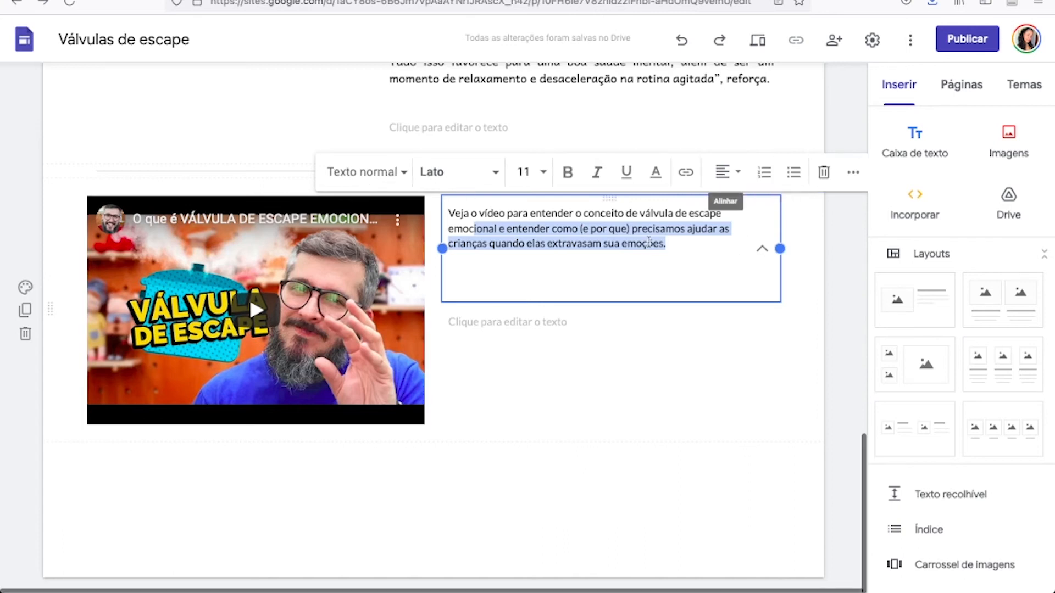
left_click_drag(683, 243, 534, 229)
left_click_drag(473, 198, 449, 216)
left_click(736, 174)
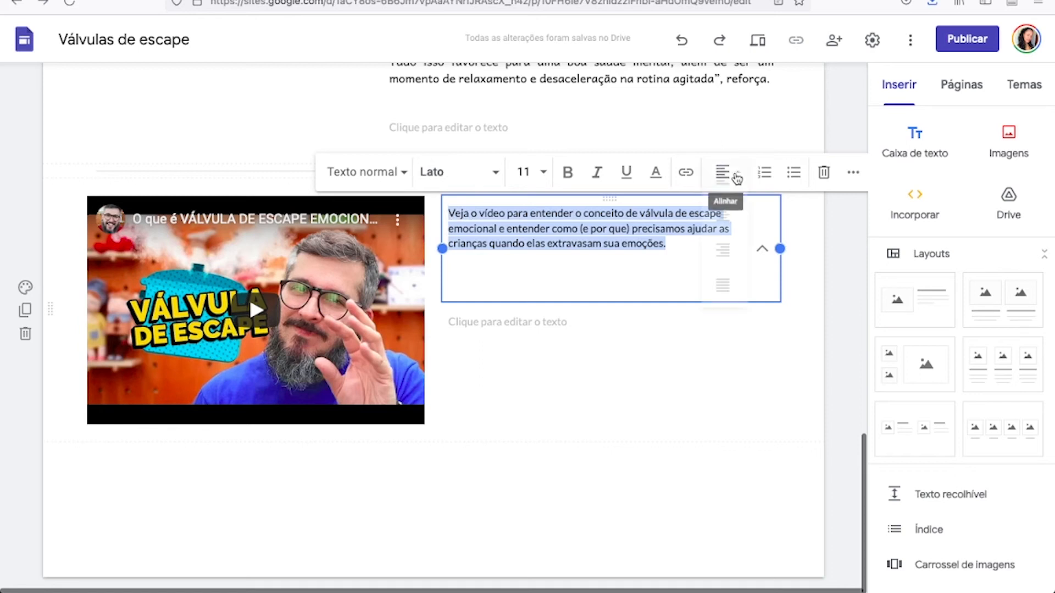
left_click(736, 286)
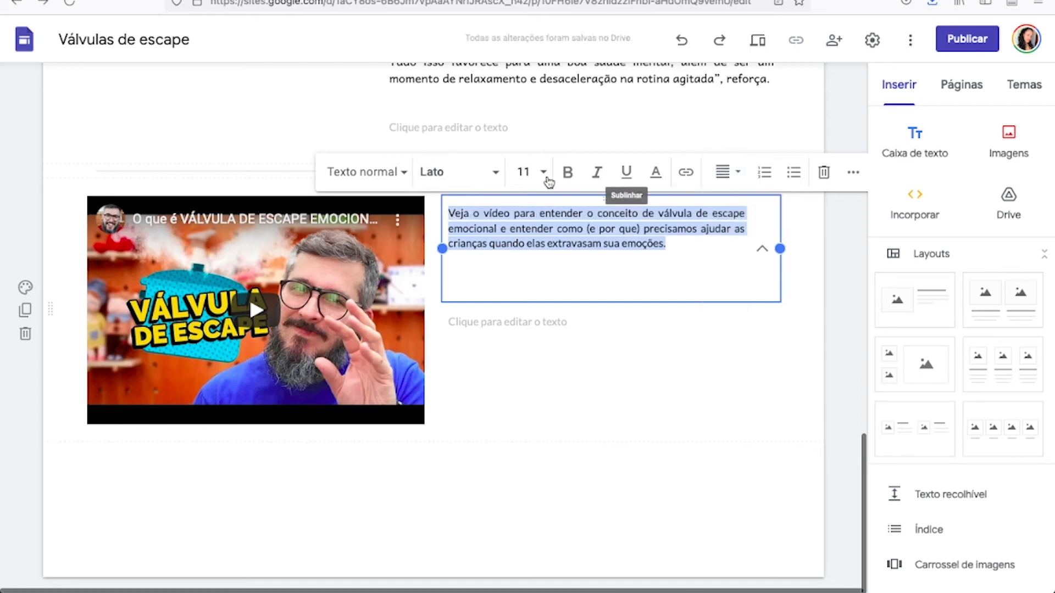
Set the "Veja o vídeo" paragraph to size 14 in the Andika font.
left_click(543, 173)
left_click(526, 393)
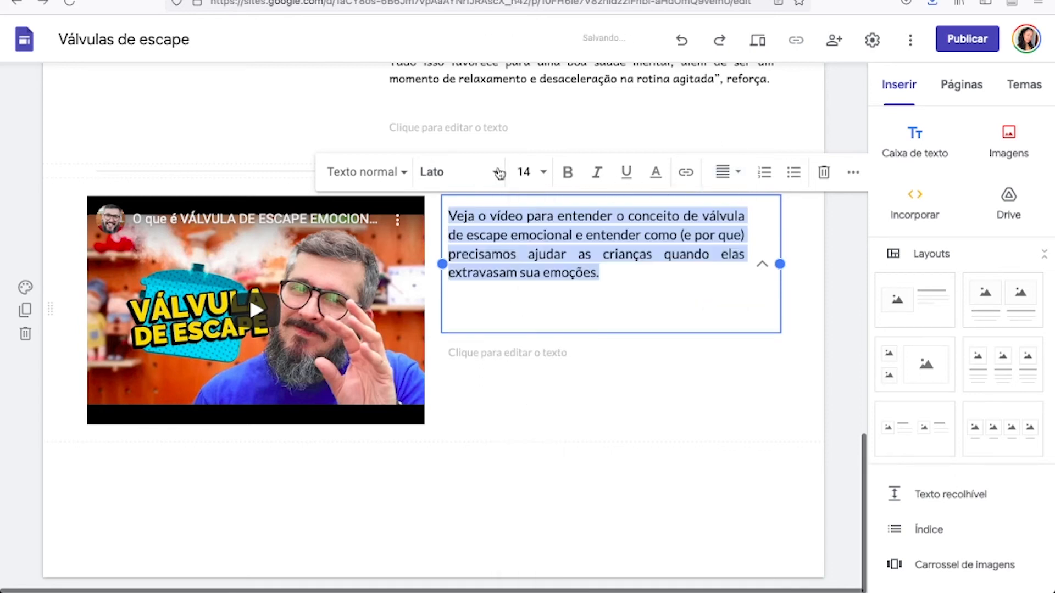
left_click(494, 172)
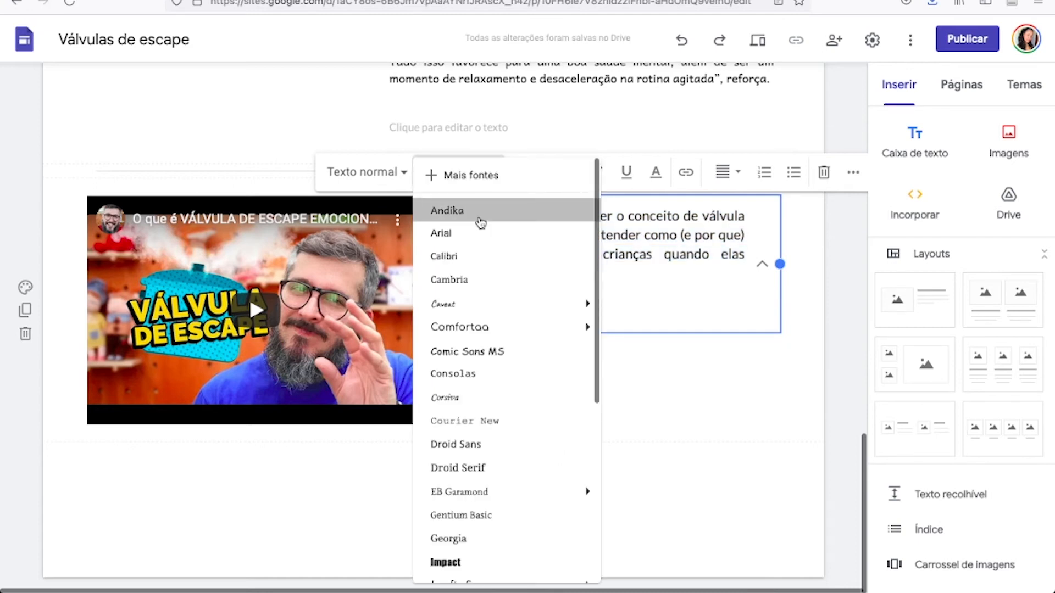
left_click(479, 216)
left_click(792, 371)
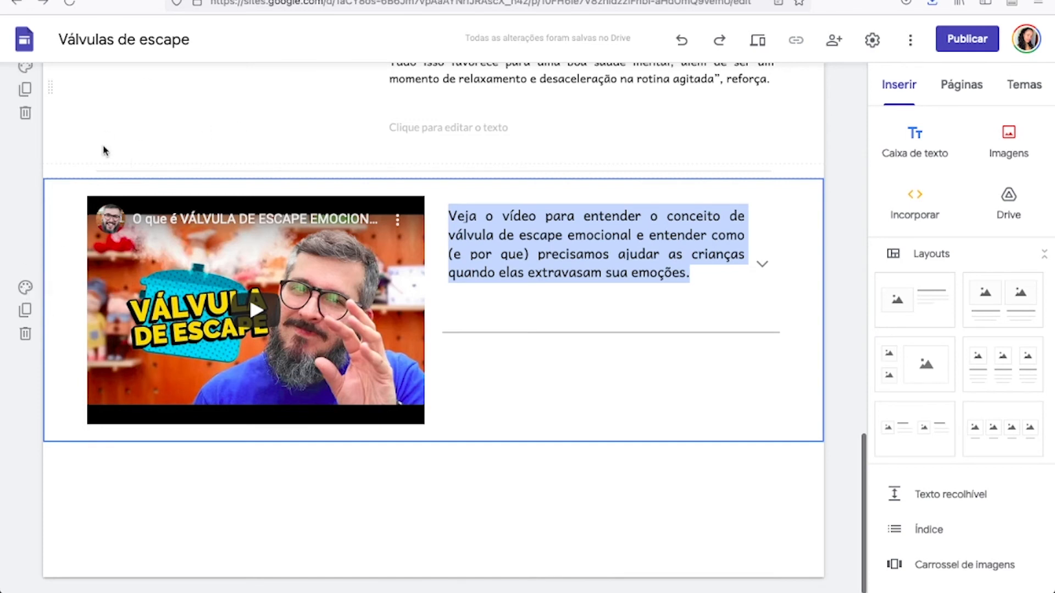
Set the background of the section holding the video and collapsible text to Ênfase 2.
scroll(101, 151, "up", 3)
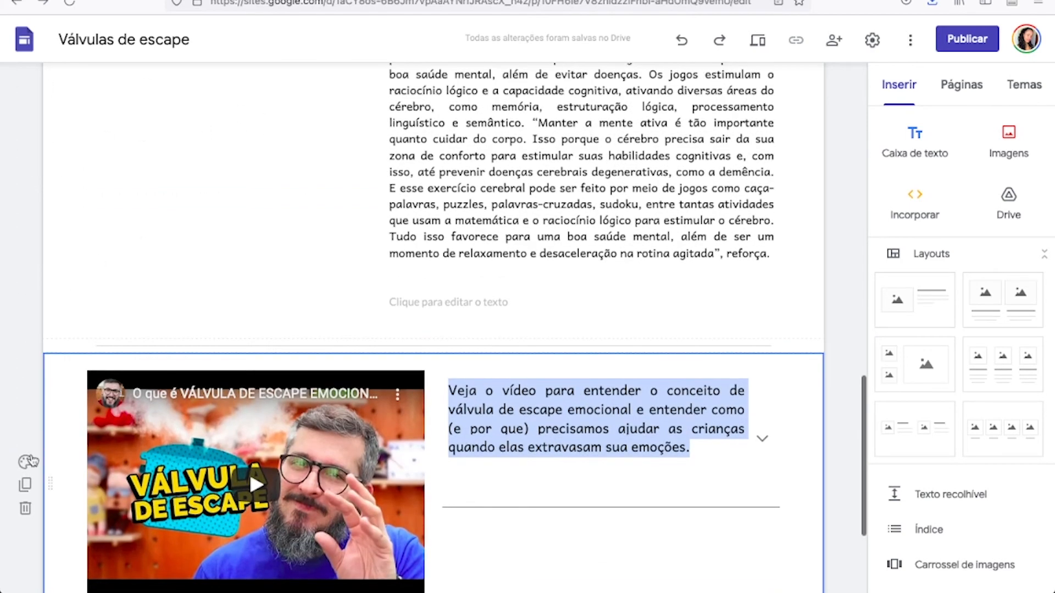
left_click(25, 462)
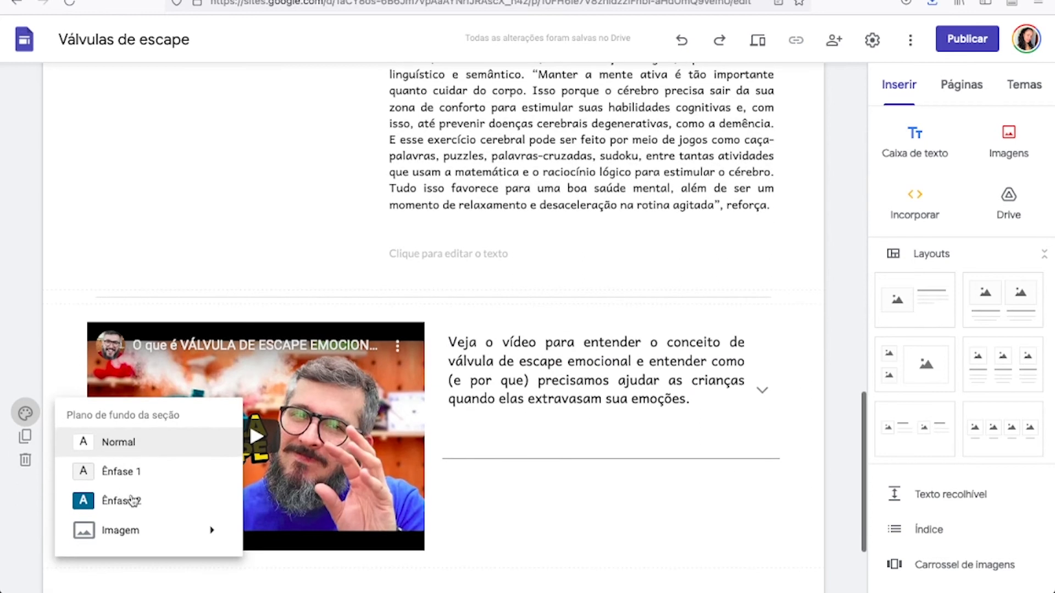
left_click(157, 508)
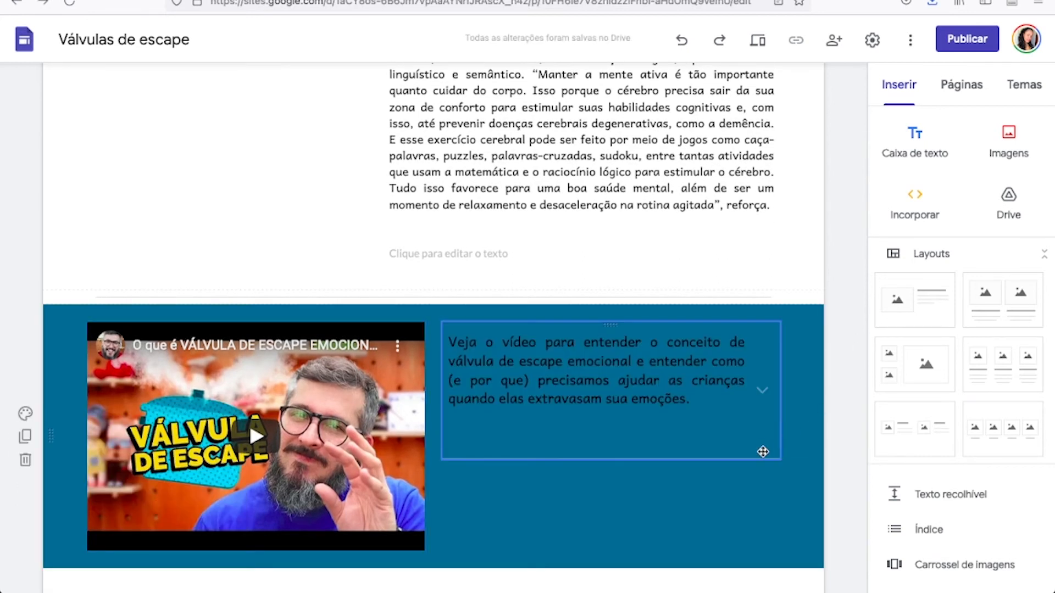
Add a new page named "Integrantes da equipe" to the site.
scroll(760, 458, "up", 10)
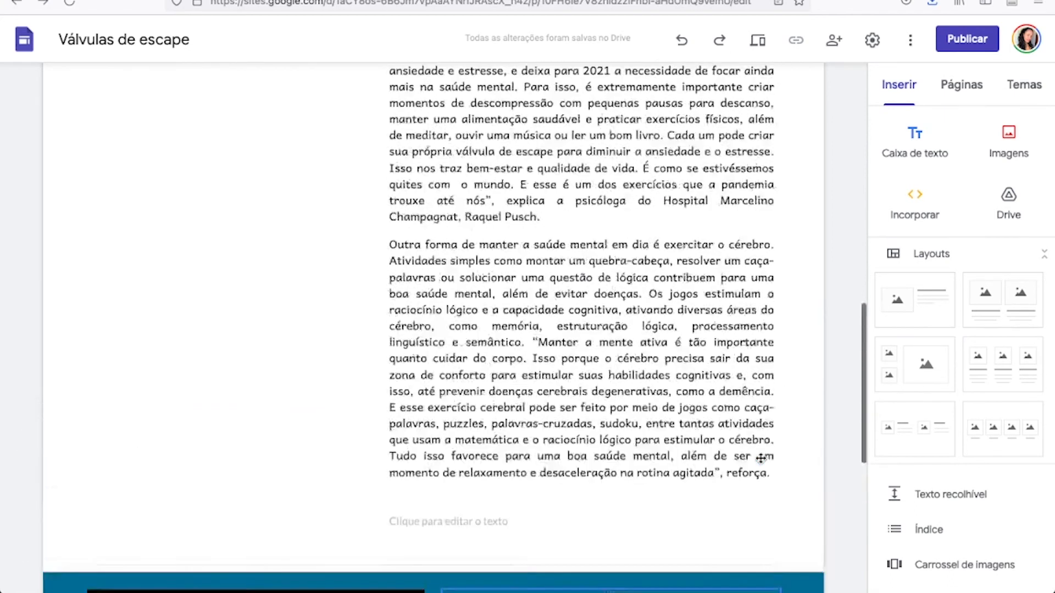
scroll(760, 458, "up", 9)
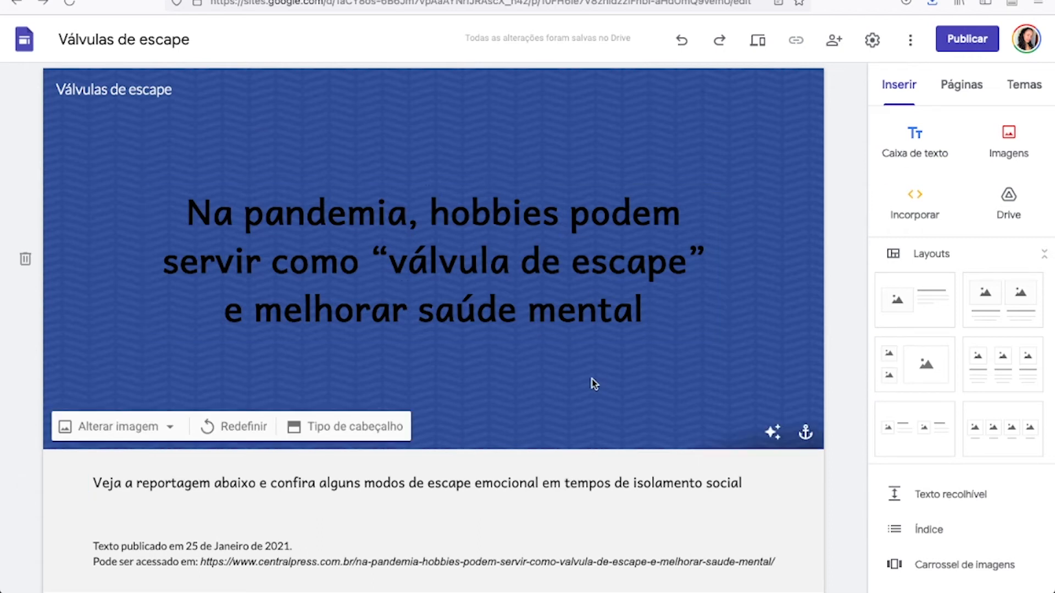
scroll(594, 384, "down", 20)
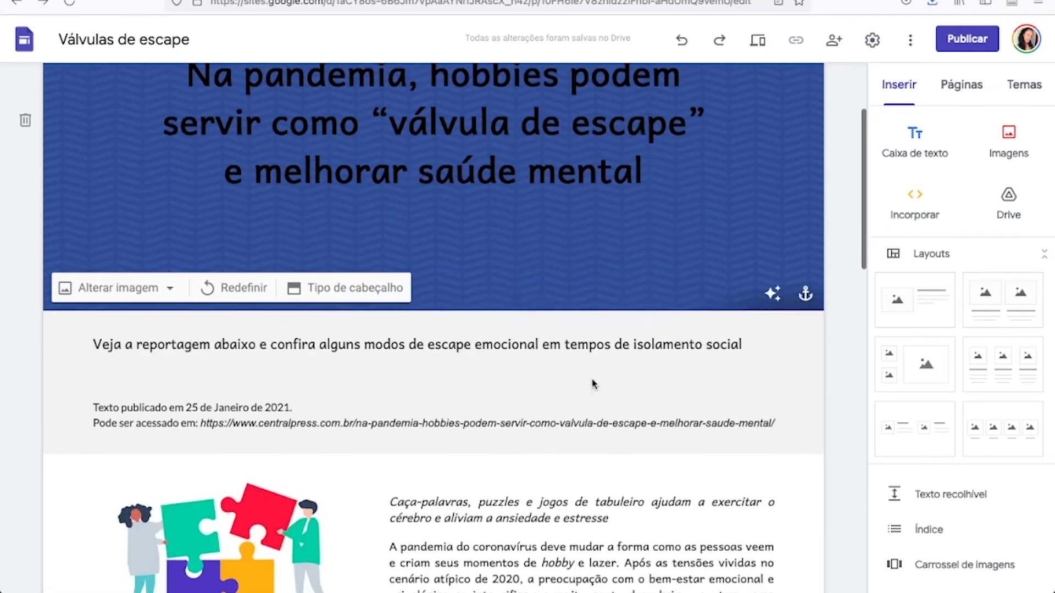
scroll(593, 384, "down", 3)
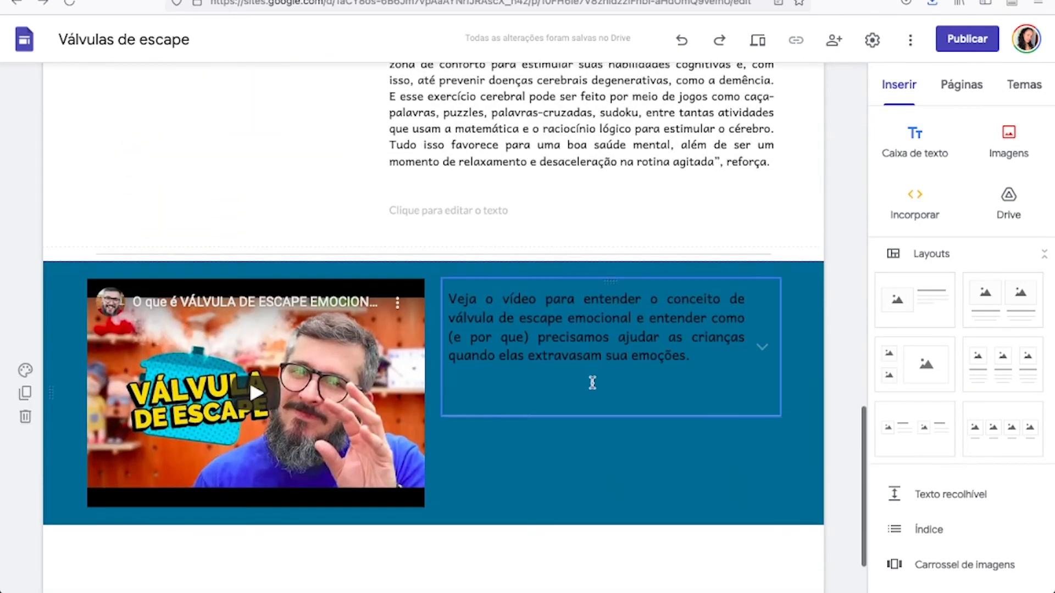
scroll(593, 383, "up", 20)
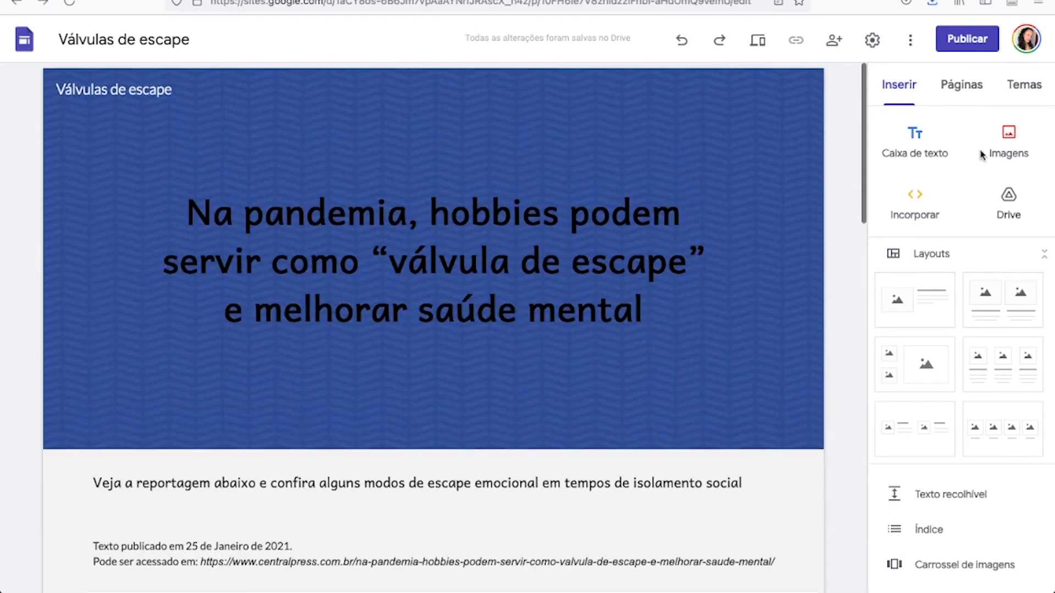
left_click(952, 91)
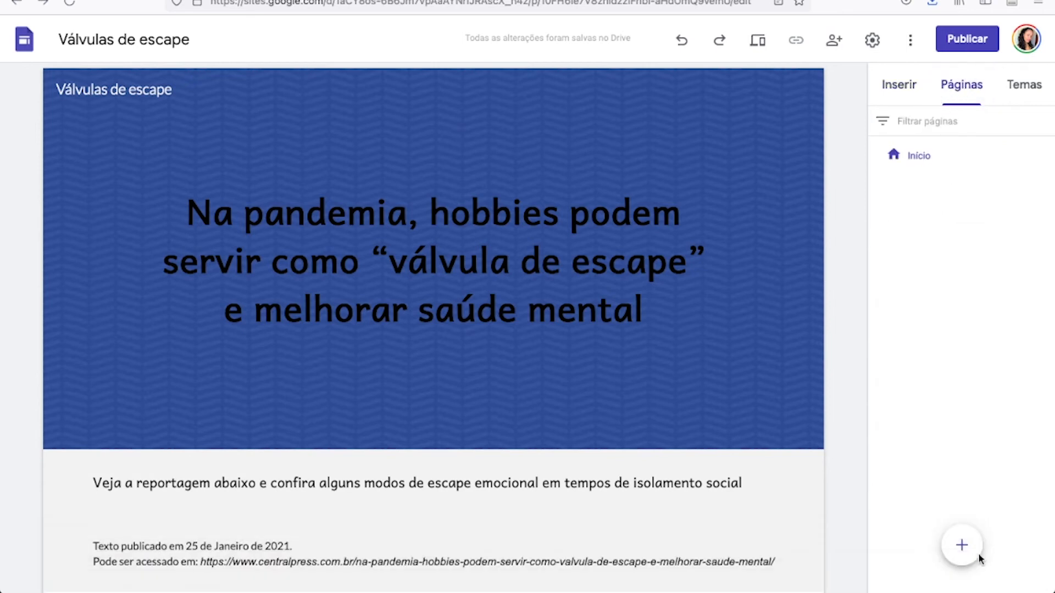
left_click(962, 547)
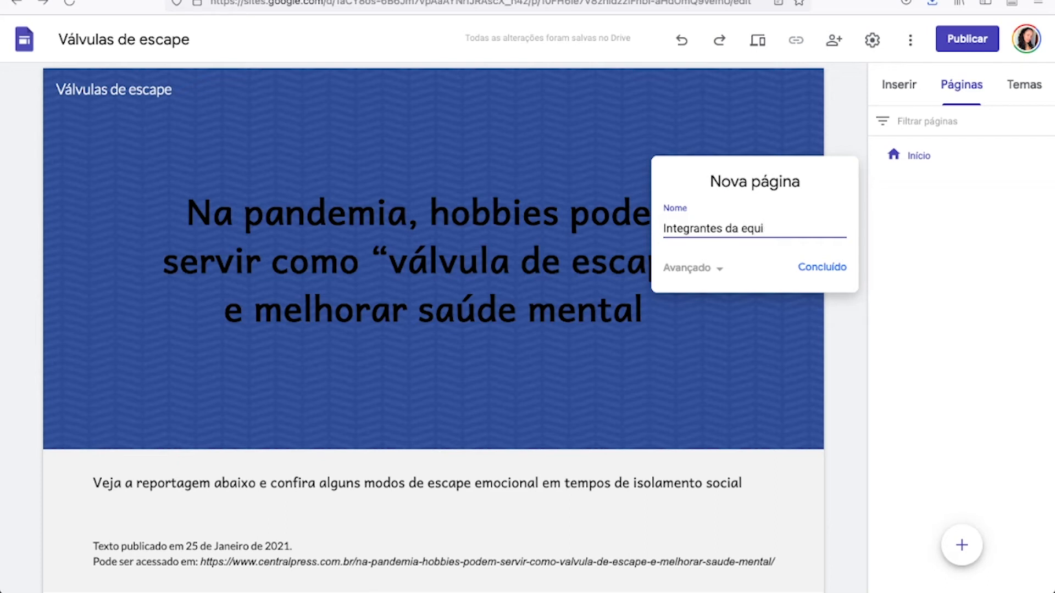
left_click(834, 267)
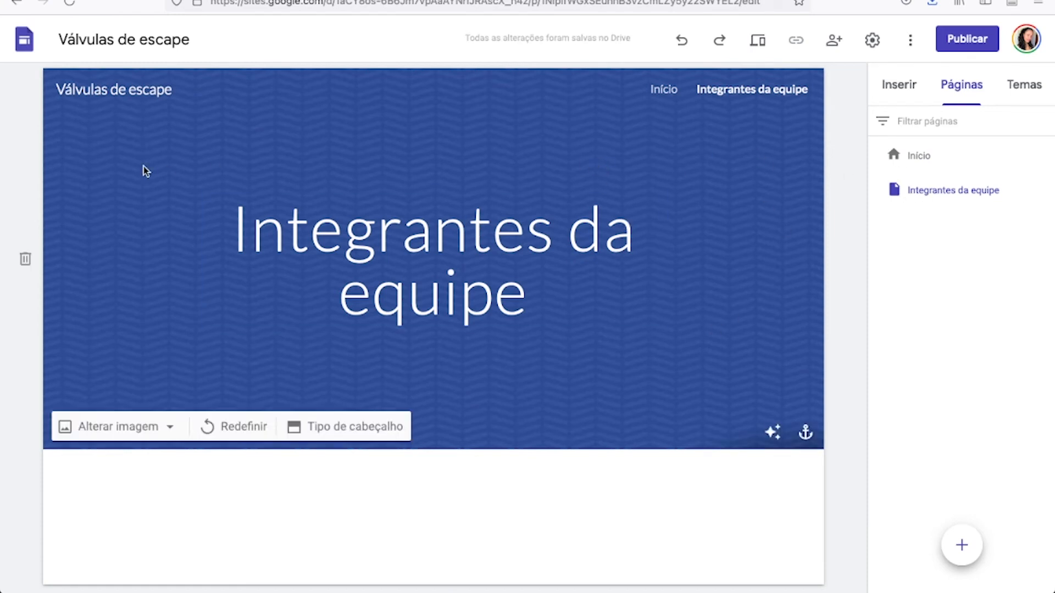
Change the team page's header image to the blue-grey herringbone pattern from the image gallery.
left_click(137, 434)
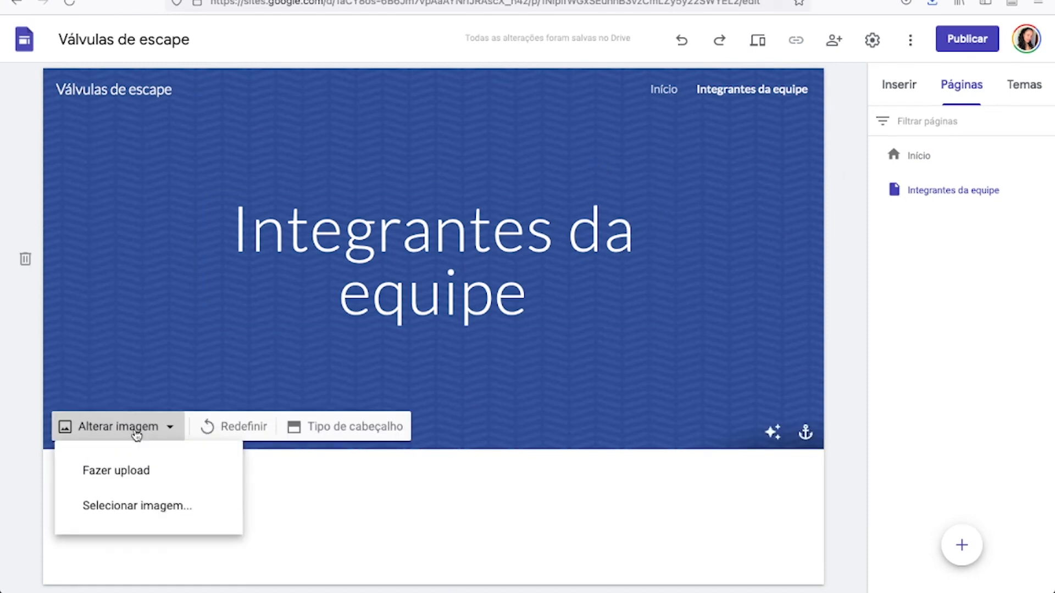
left_click(141, 505)
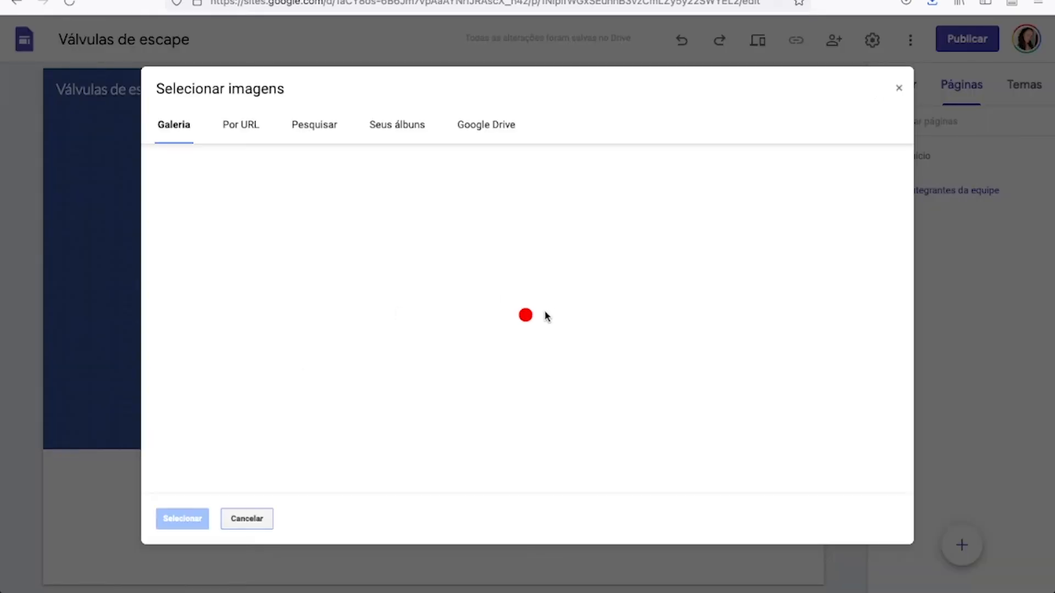
scroll(555, 366, "down", 4)
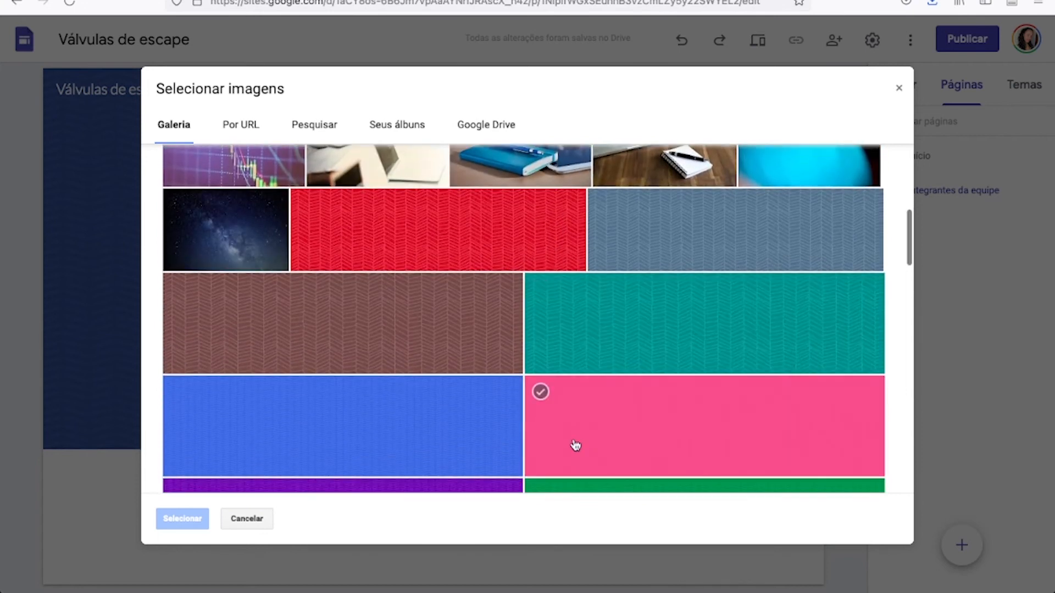
left_click(633, 211)
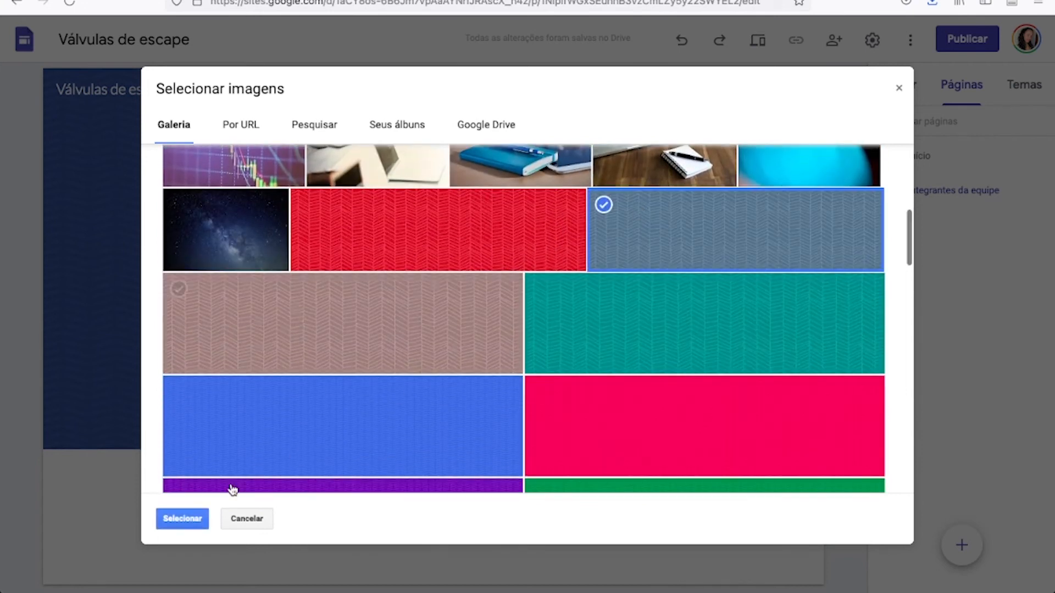
left_click(180, 520)
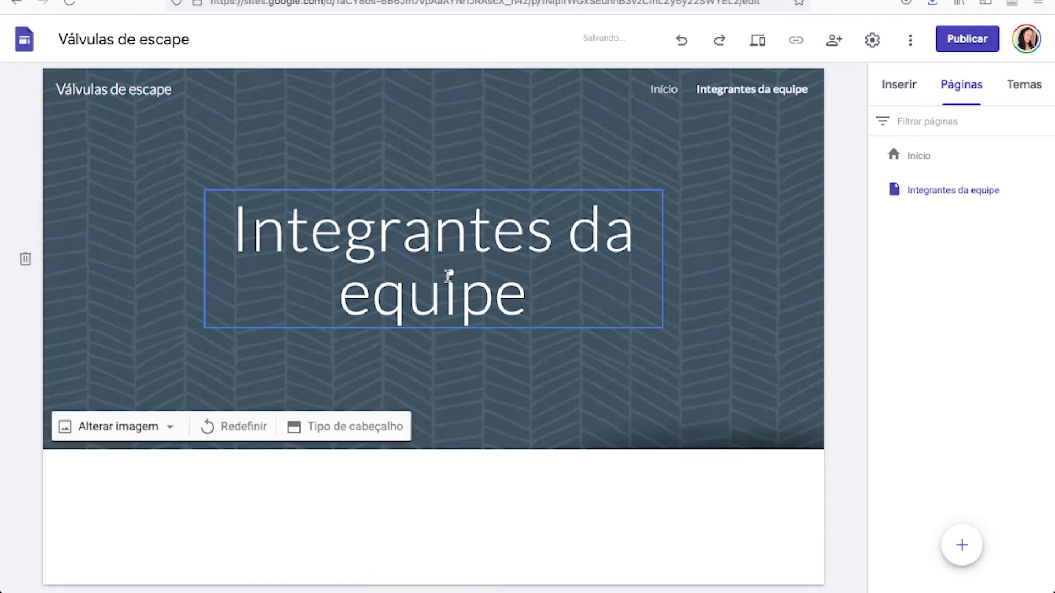
Set the whole "Integrantes da equipe" header title in the Andika font.
left_click(528, 299)
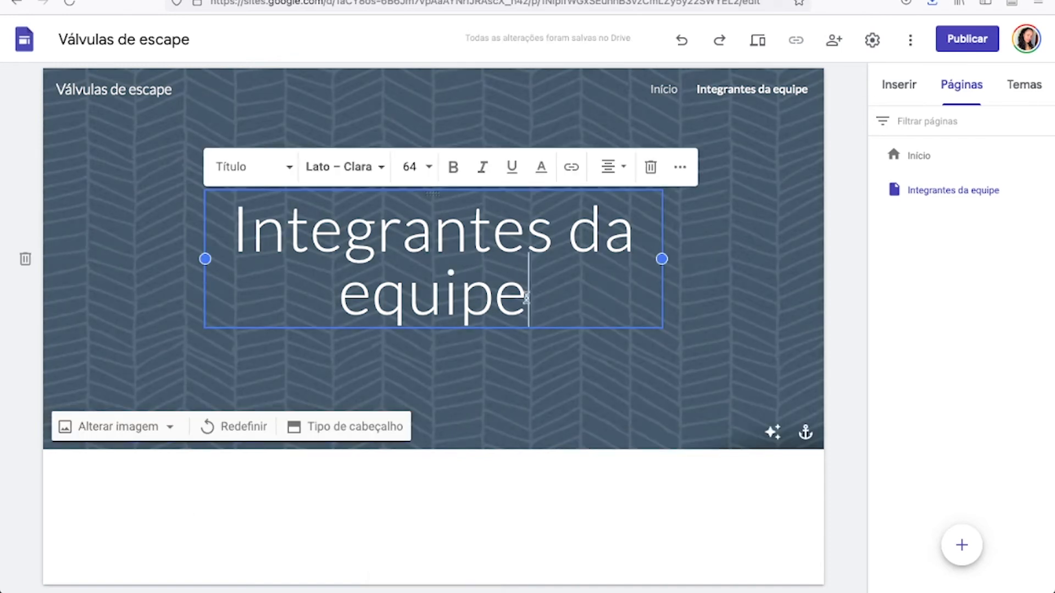
left_click_drag(529, 299, 201, 228)
left_click(364, 166)
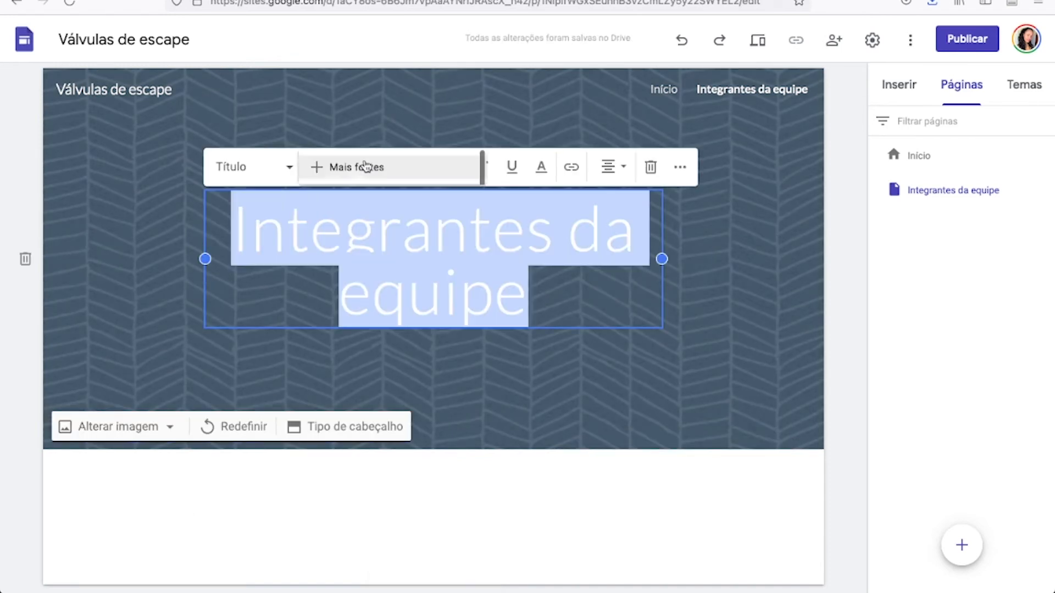
left_click(365, 209)
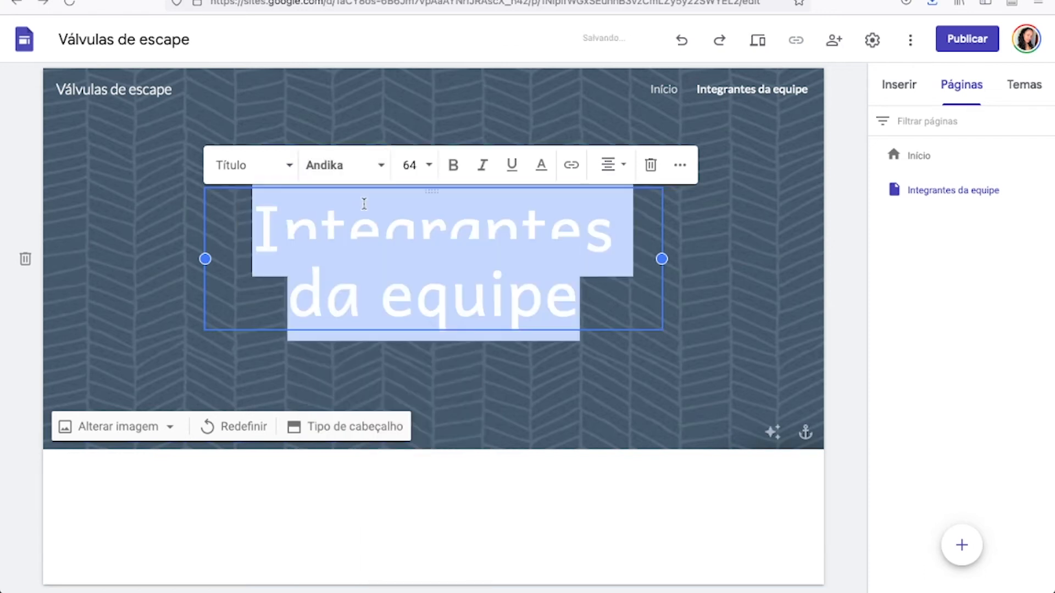
left_click(594, 379)
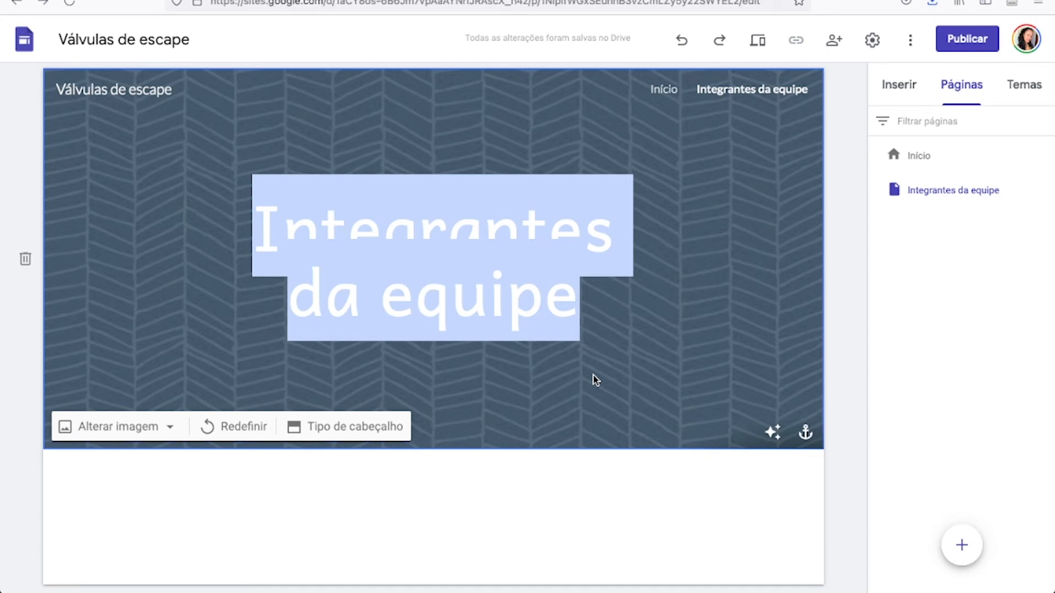
left_click(640, 237)
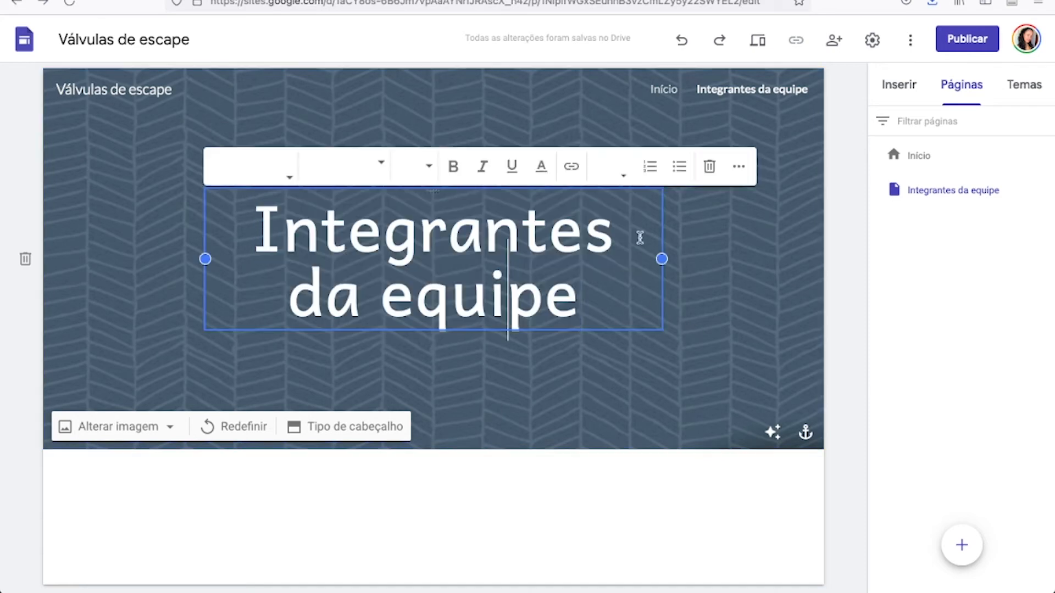
left_click(726, 245)
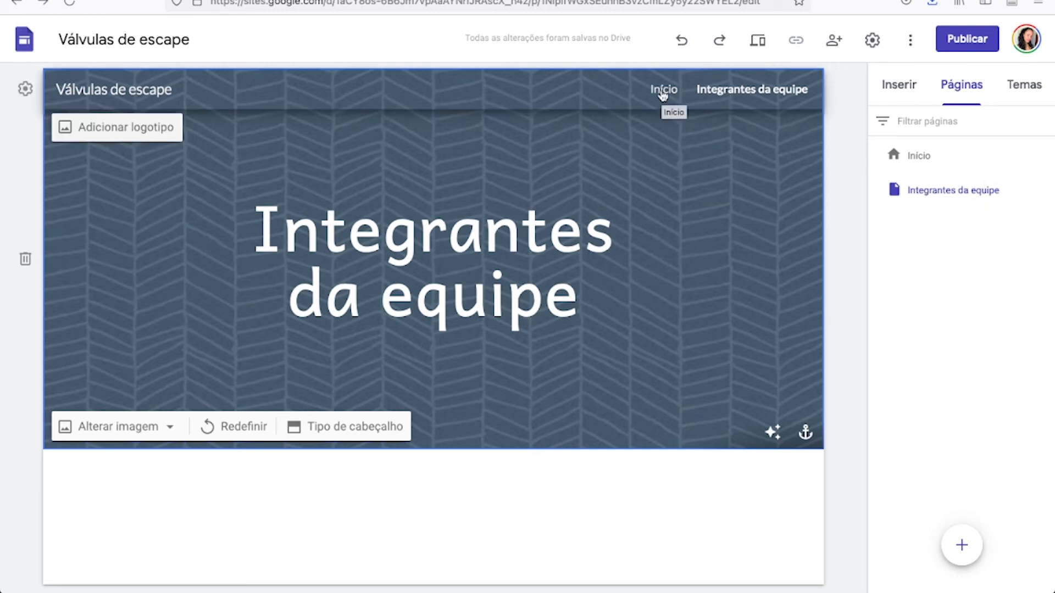
Rename the home page "Início" as "Reportagem".
double_click(938, 163)
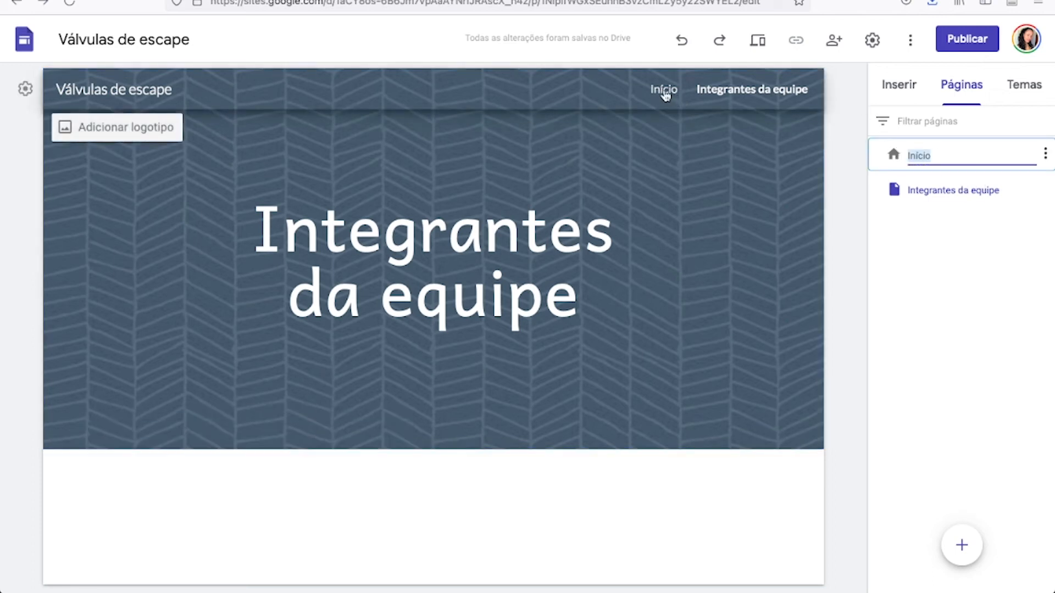
type("Repor")
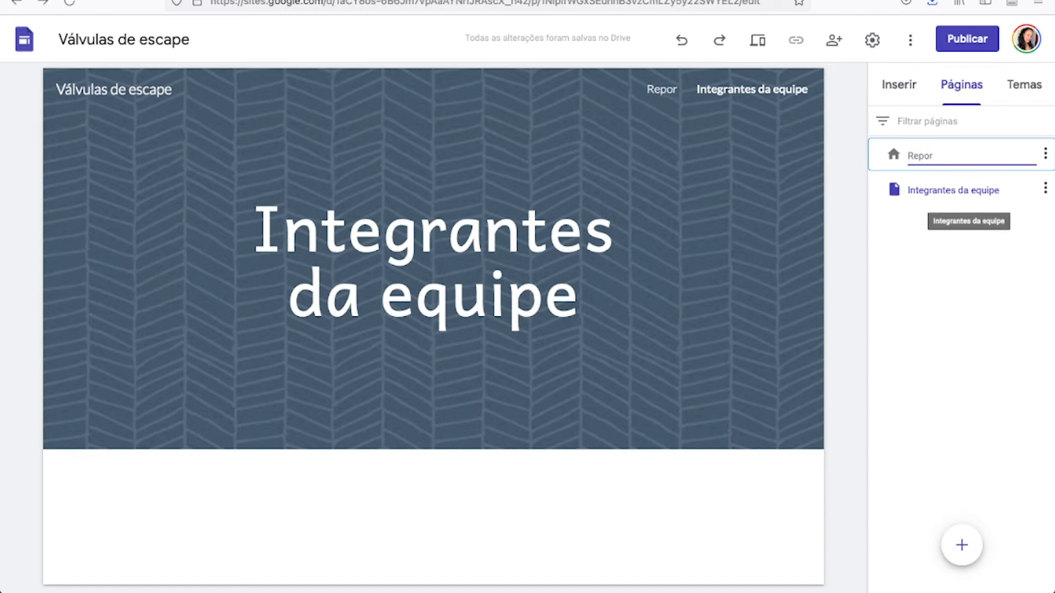
type("tagem")
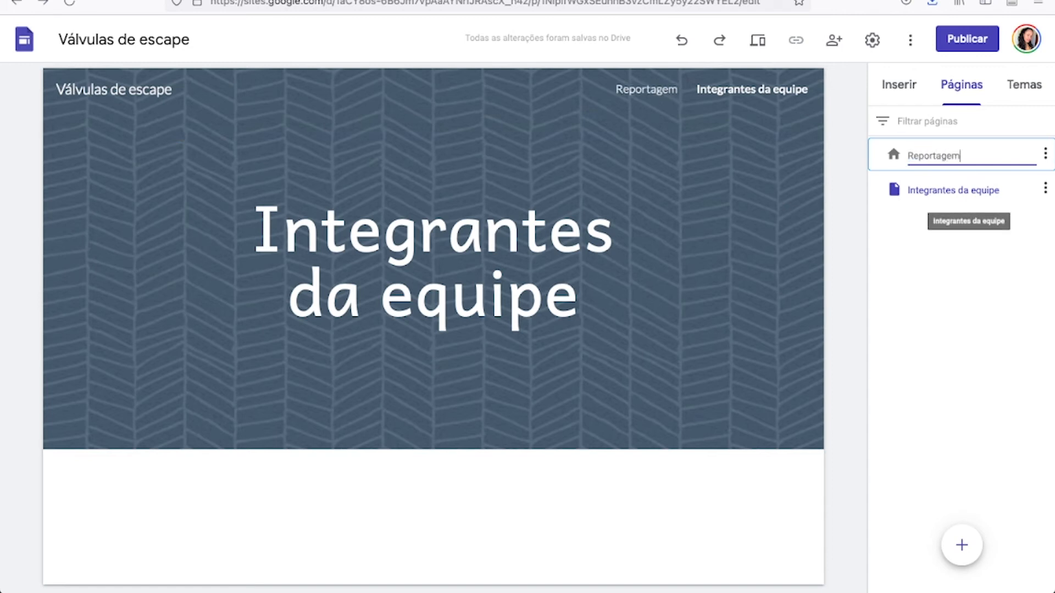
left_click(838, 178)
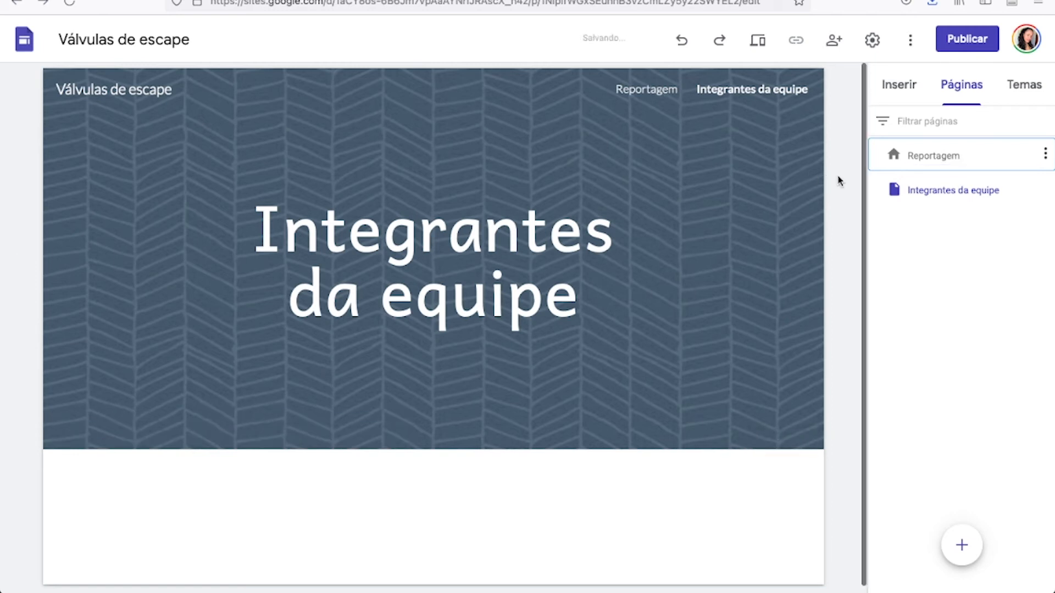
Insert the three-column layout with images above headings and text below the team page's header.
scroll(550, 435, "down", 1)
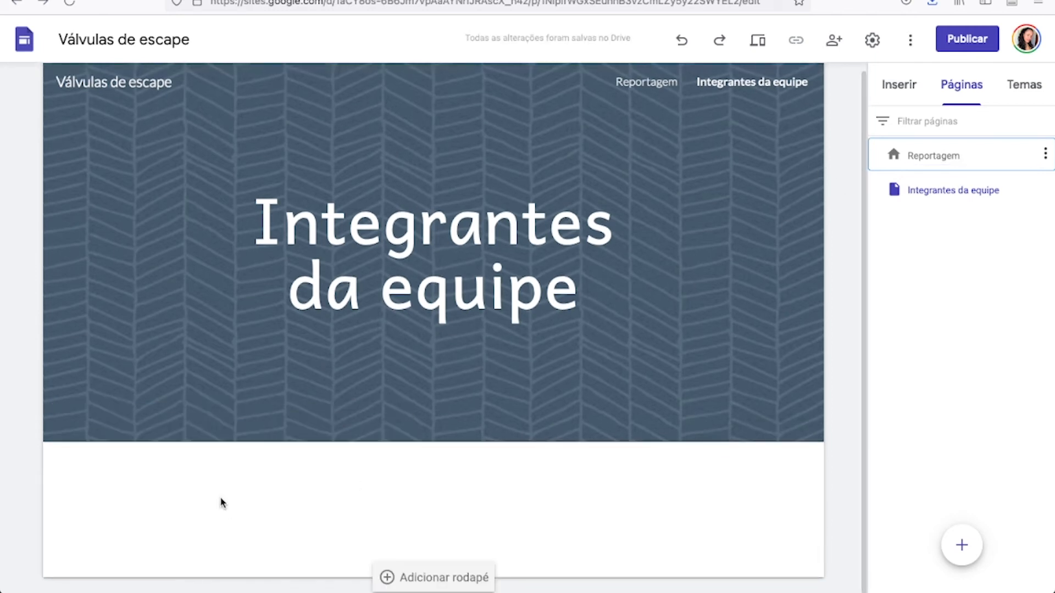
left_click(897, 87)
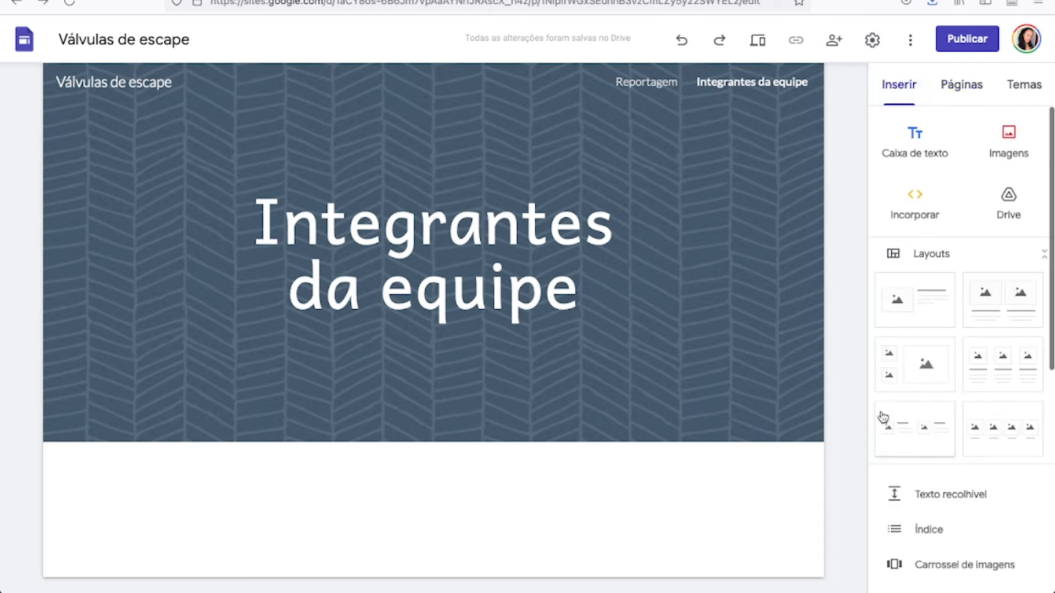
left_click(995, 365)
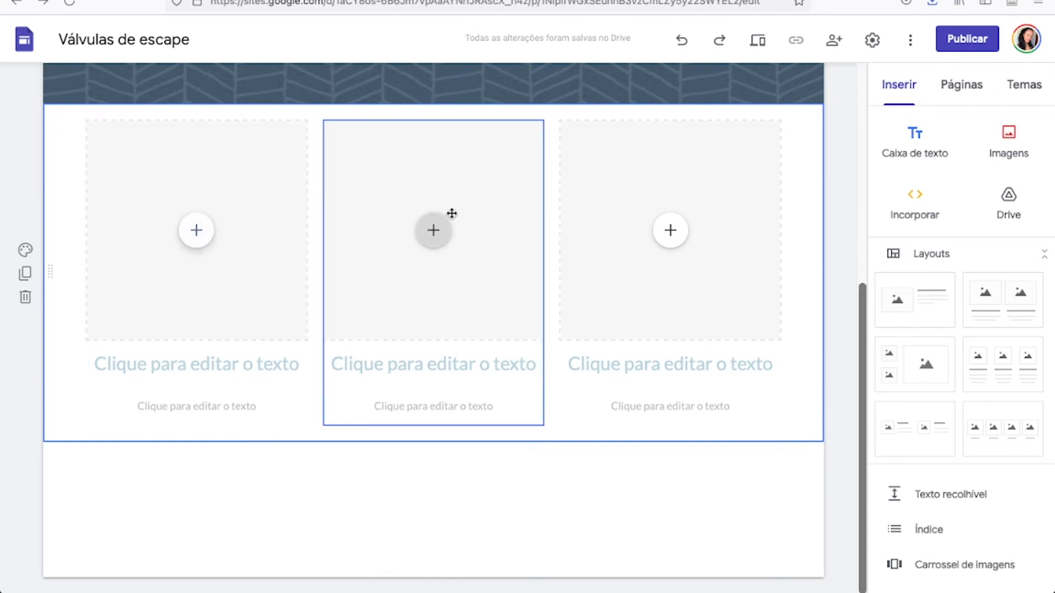
Enter the first team member's full name as the heading of the first column.
left_click(212, 364)
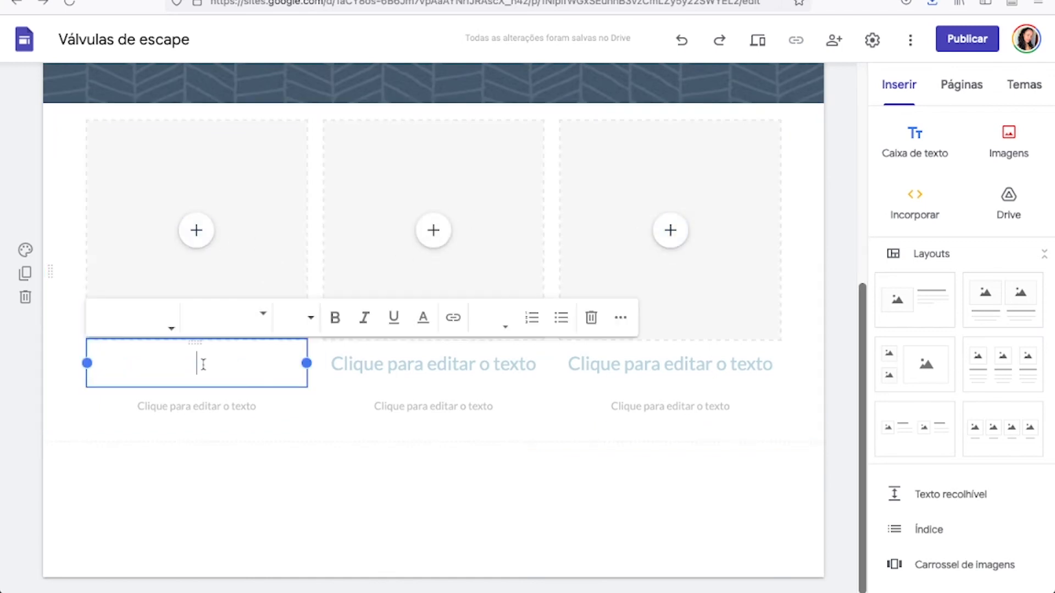
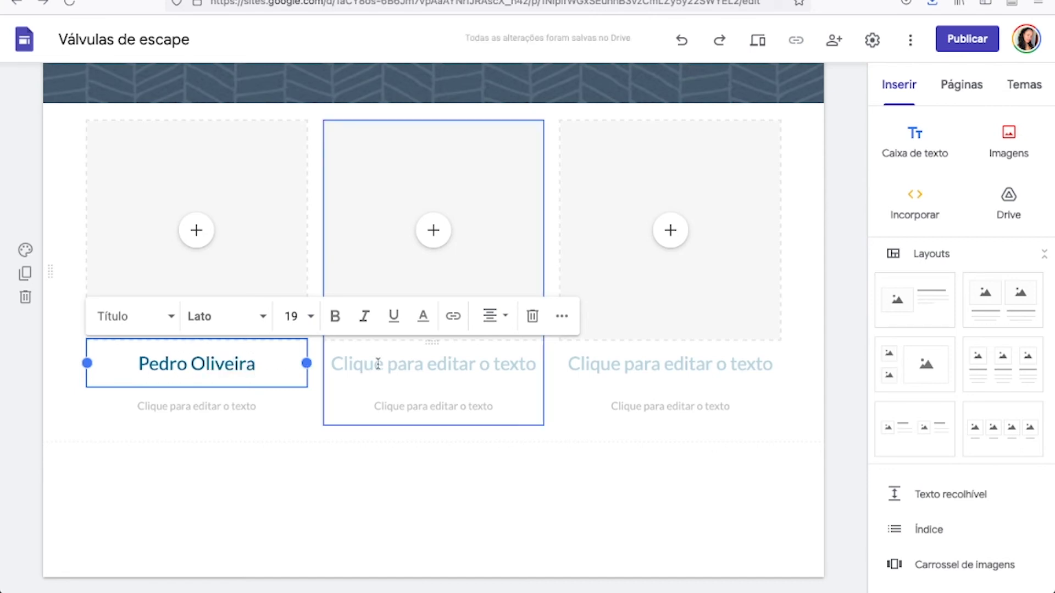
Enter the second team member's full name as the heading of the middle column.
left_click(378, 363)
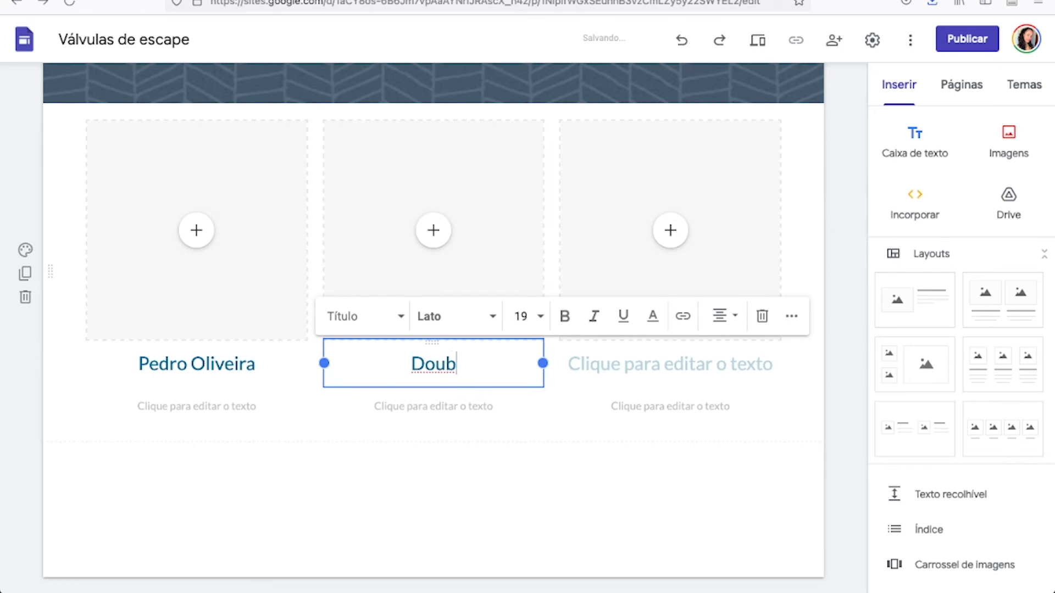
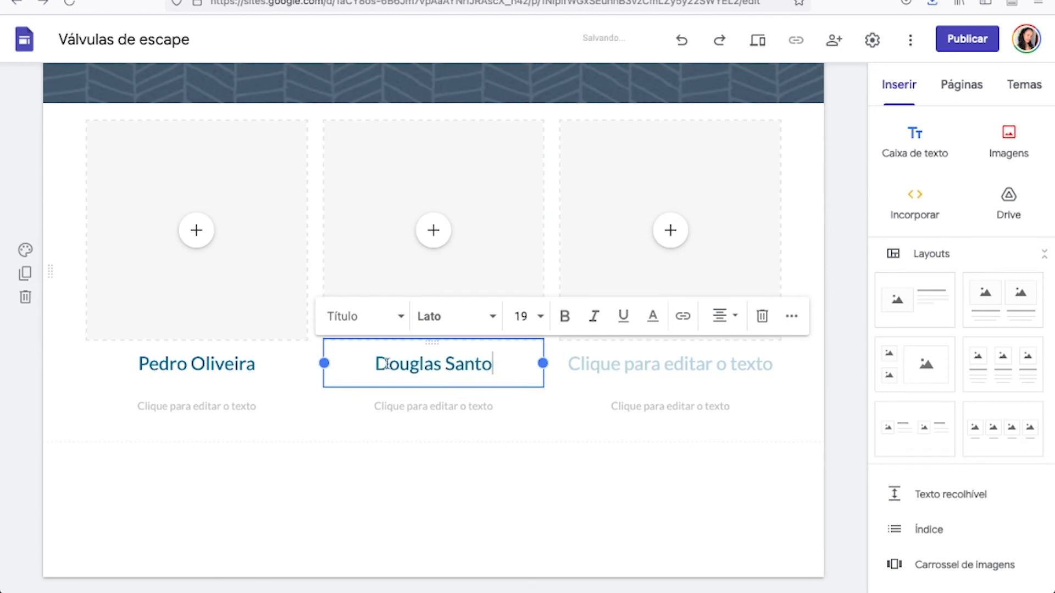
Enter the third team member's full name as the heading of the last column.
left_click(672, 378)
left_click(671, 365)
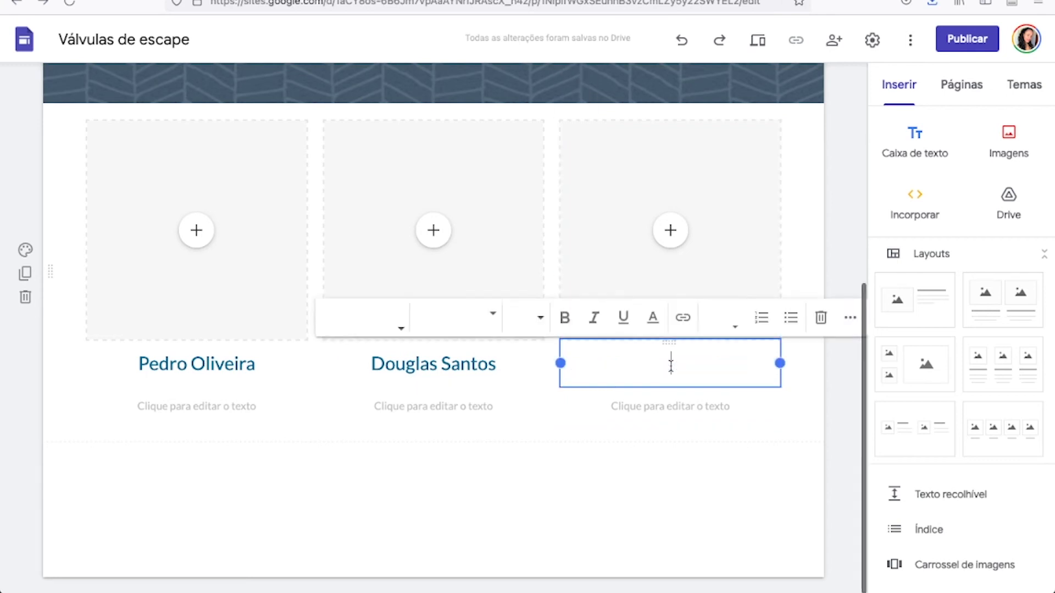
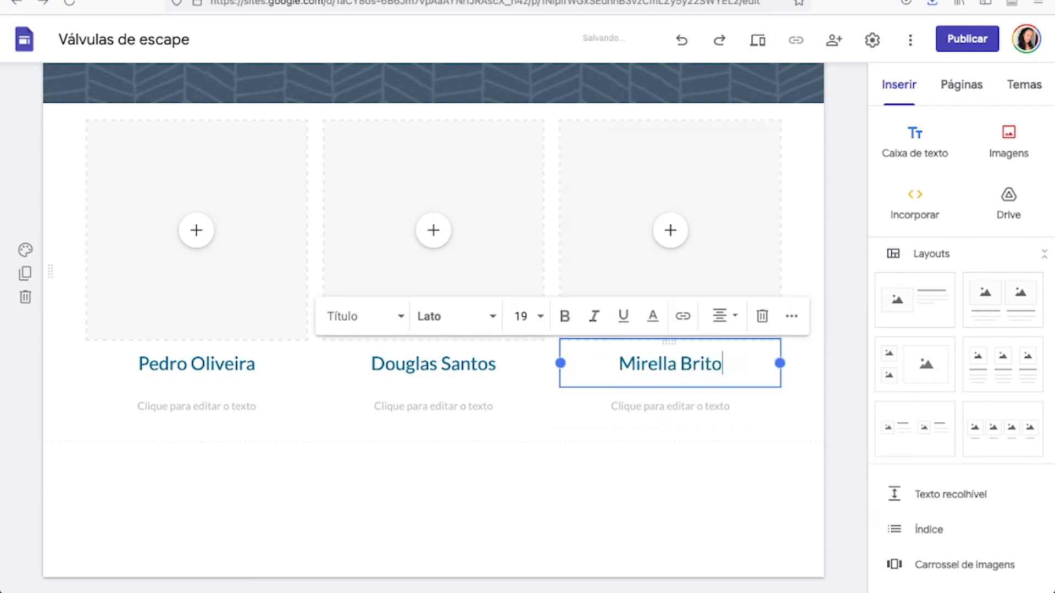
left_click(853, 395)
Write "Responsável por XXX" in the description text under the third team member's name.
left_click(661, 403)
left_click(662, 405)
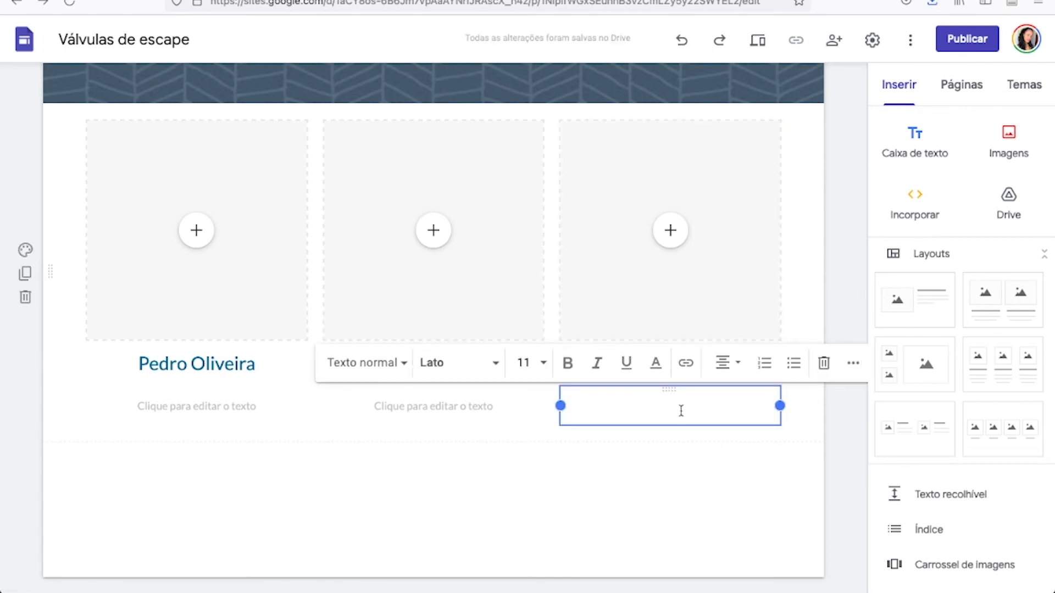
type("Responsável ")
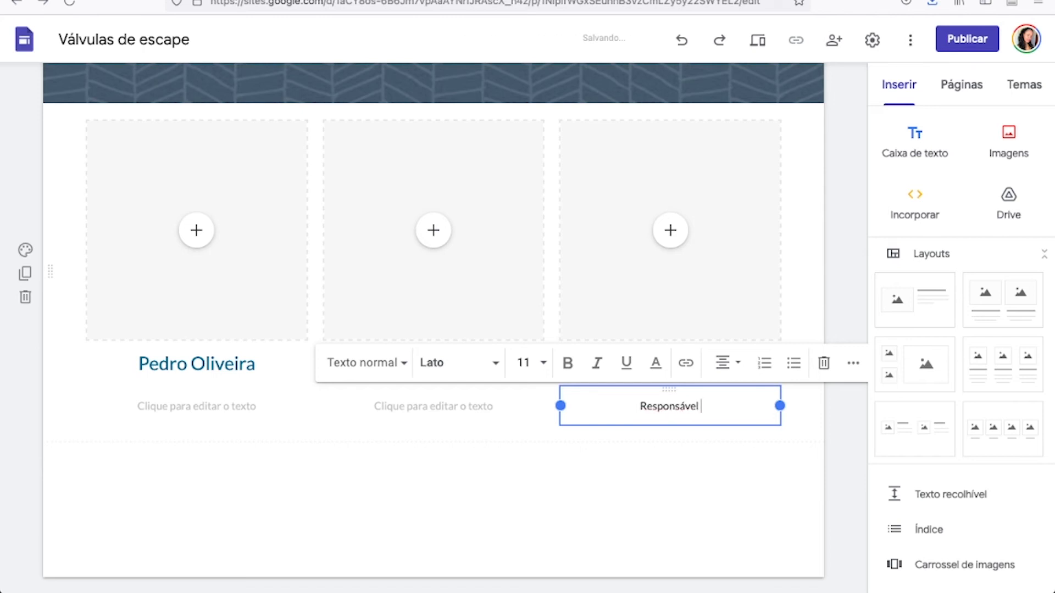
type("por XXX")
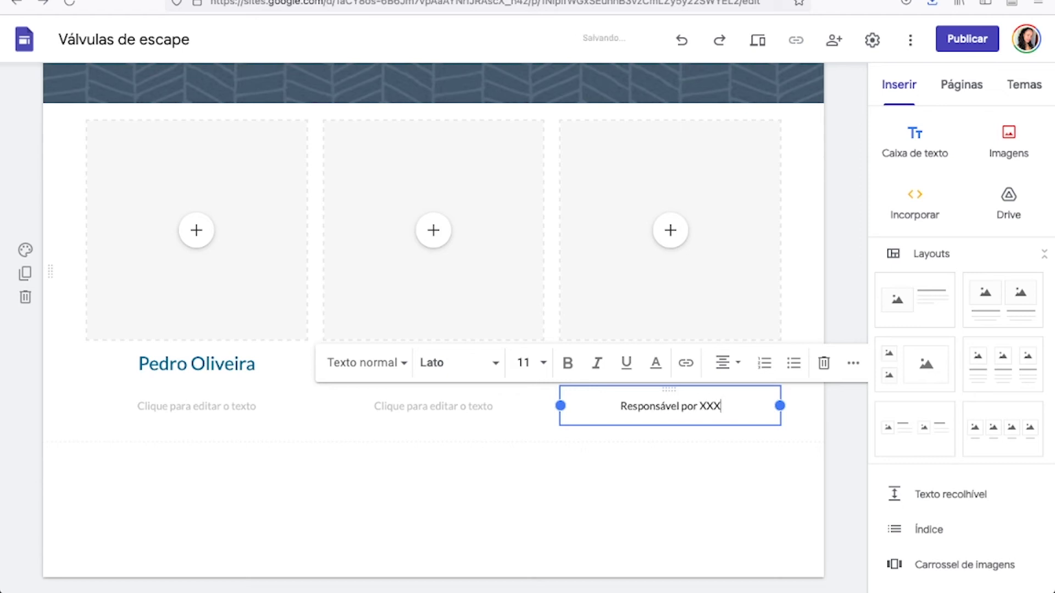
Copy the "Responsável por XXX" description into the text under the second and first team members' names.
triple_click(706, 398)
key("ctrl+c")
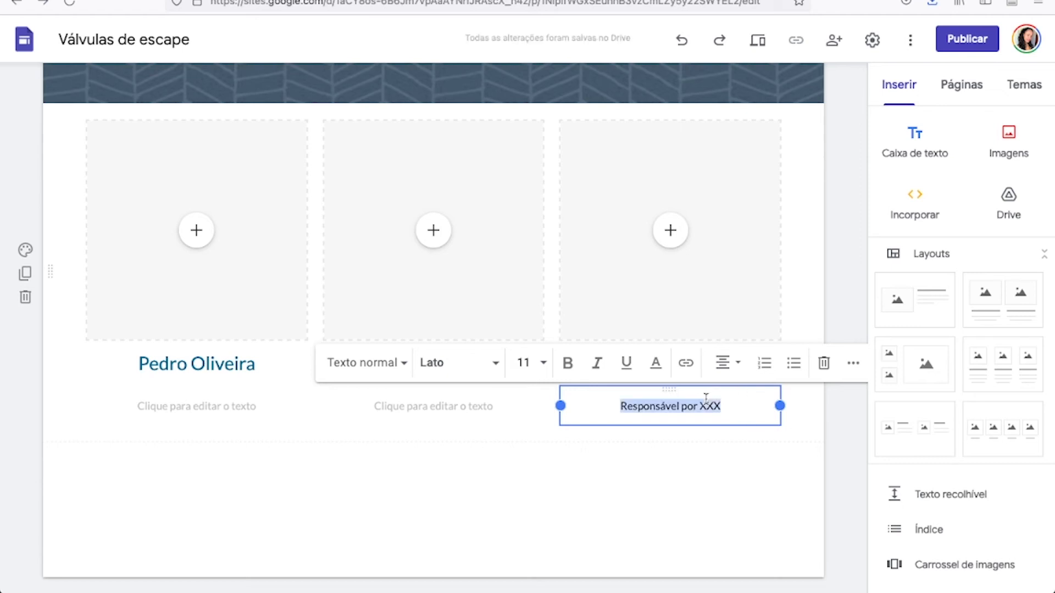
left_click(462, 405)
key("ctrl+v")
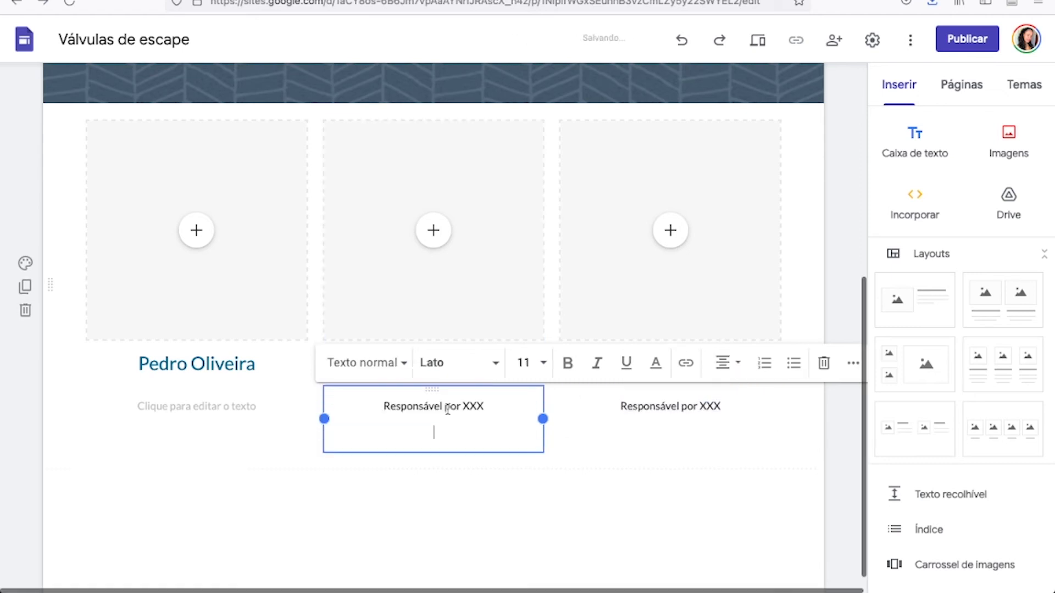
left_click(201, 403)
key("ctrl+v")
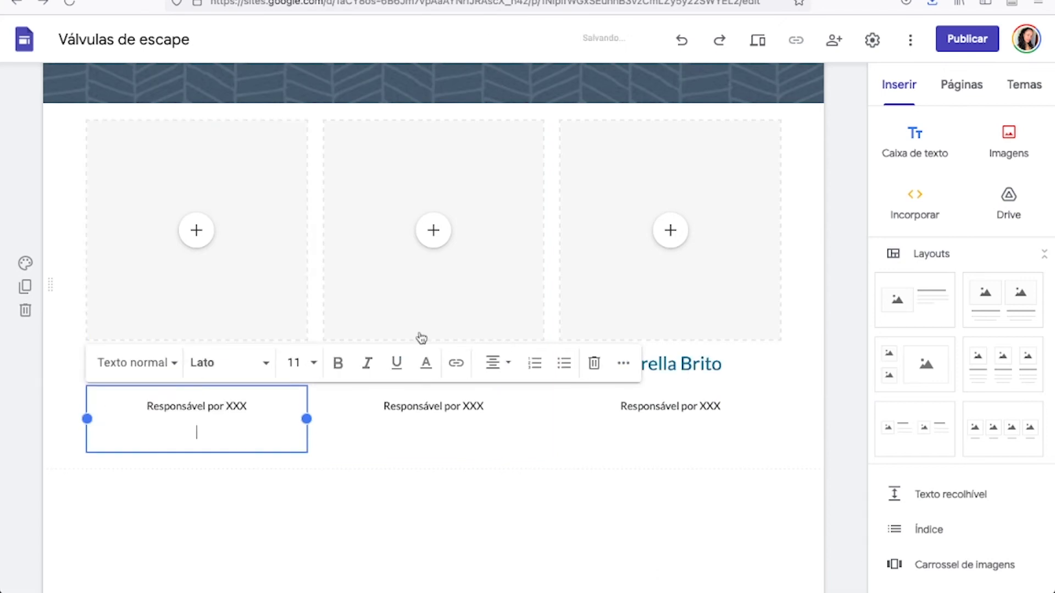
left_click(836, 368)
scroll(839, 369, "up", 1)
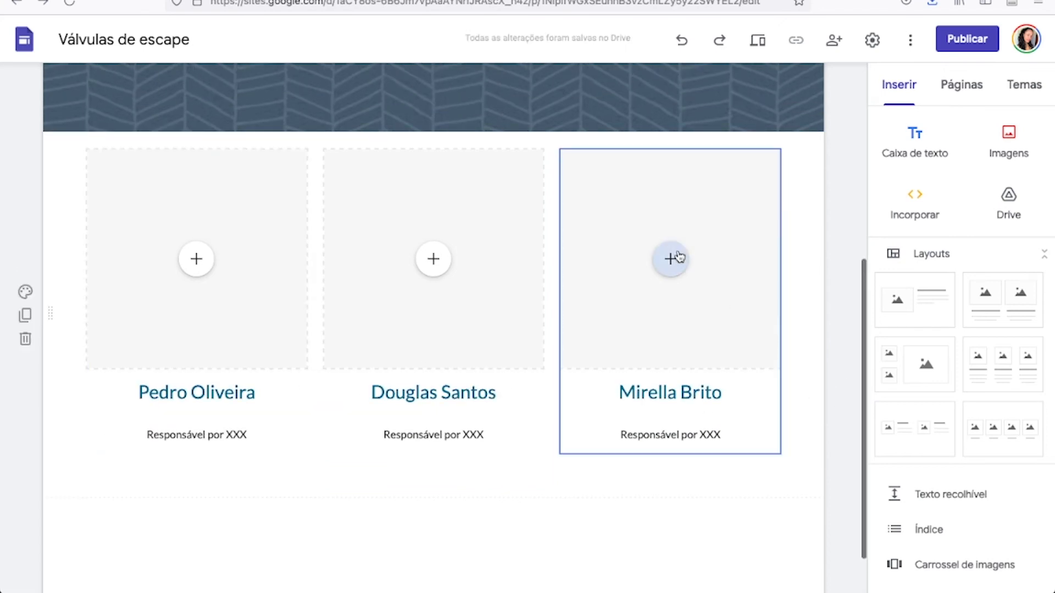
scroll(233, 255, "up", 1)
scroll(233, 256, "up", 5)
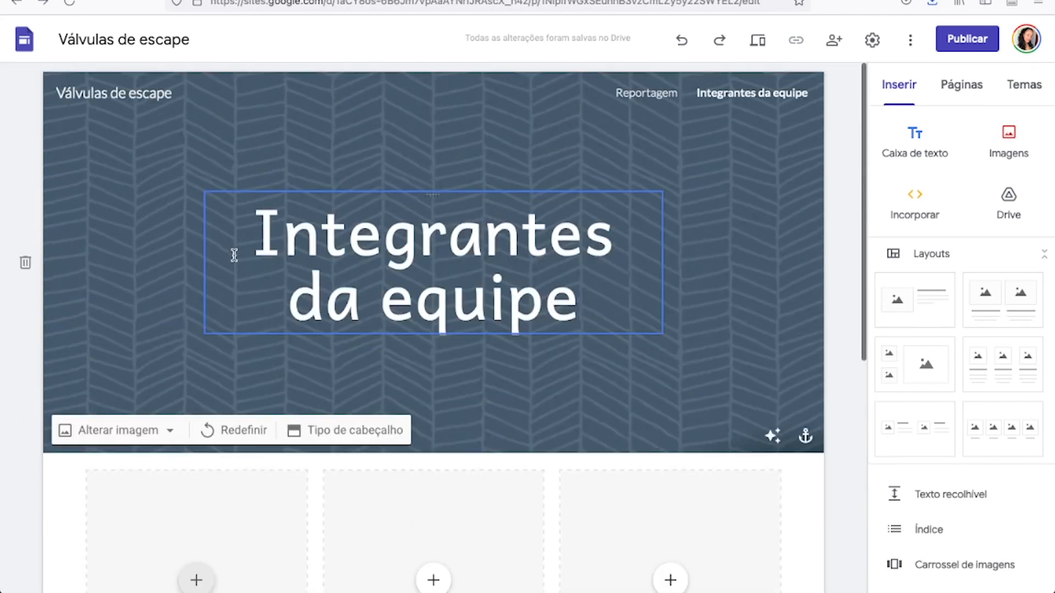
scroll(678, 370, "down", 1)
scroll(676, 368, "down", 3)
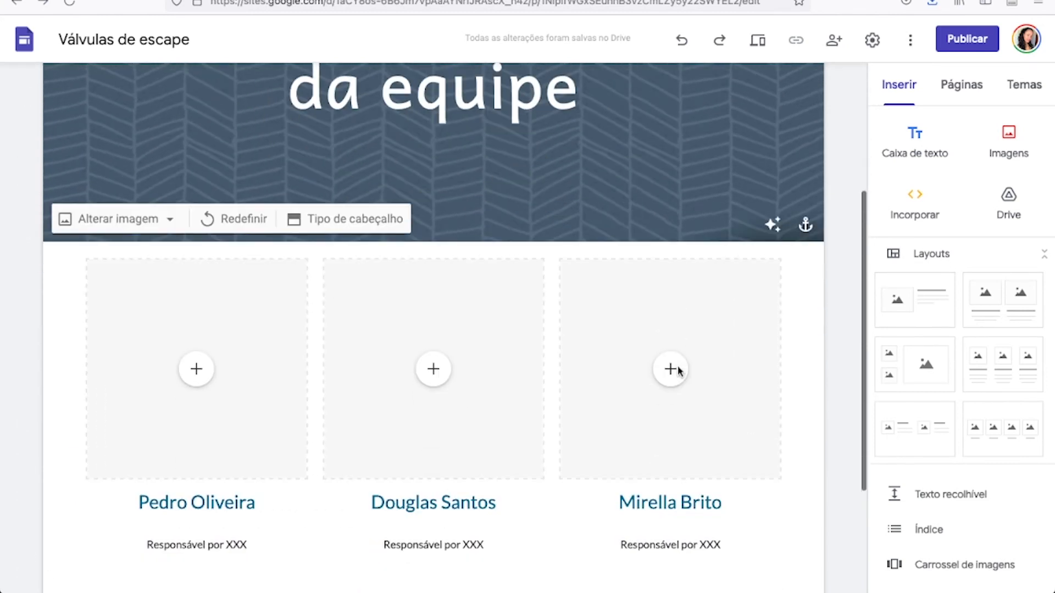
scroll(676, 365, "up", 4)
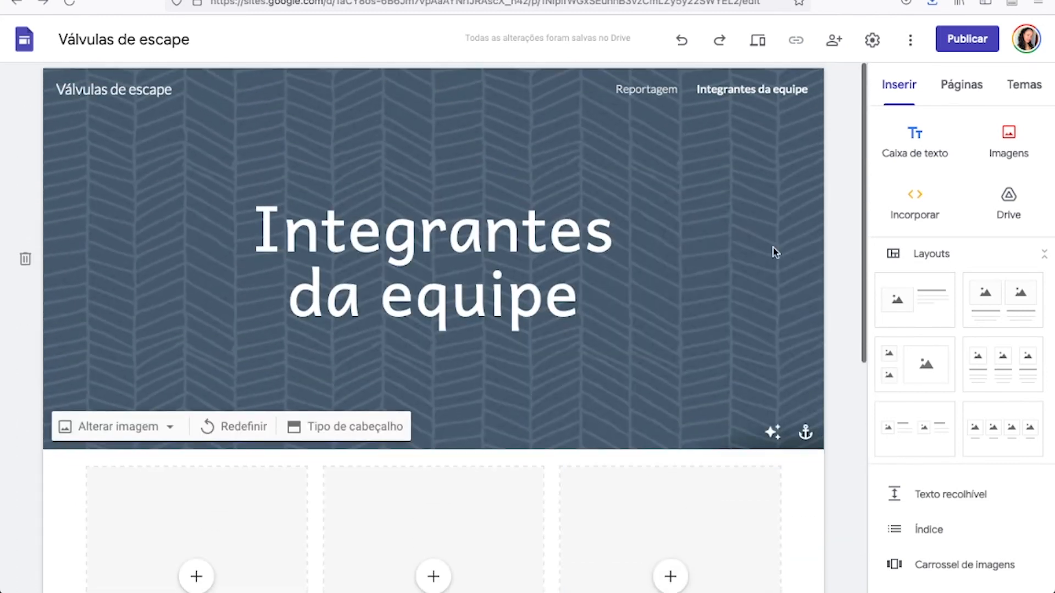
Add a new page named "Links relacionados" to the site and delete that page again.
left_click(977, 84)
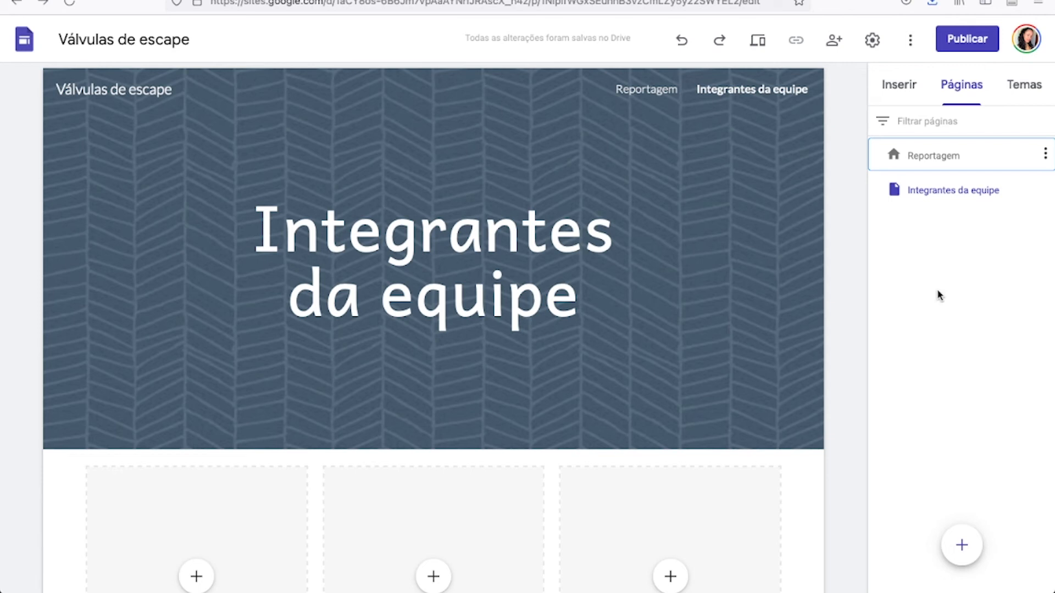
left_click(966, 539)
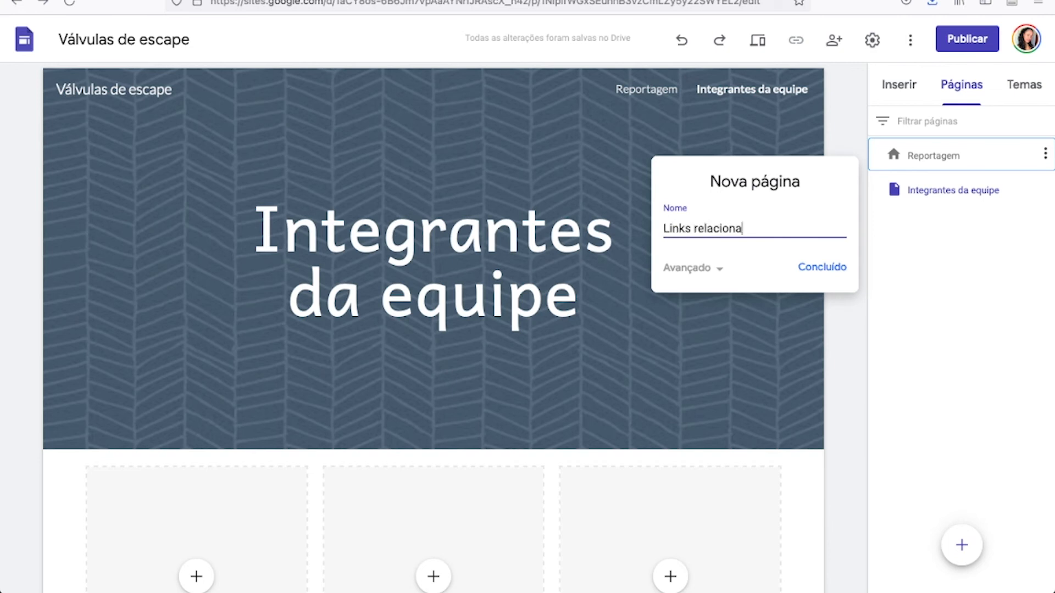
left_click(822, 267)
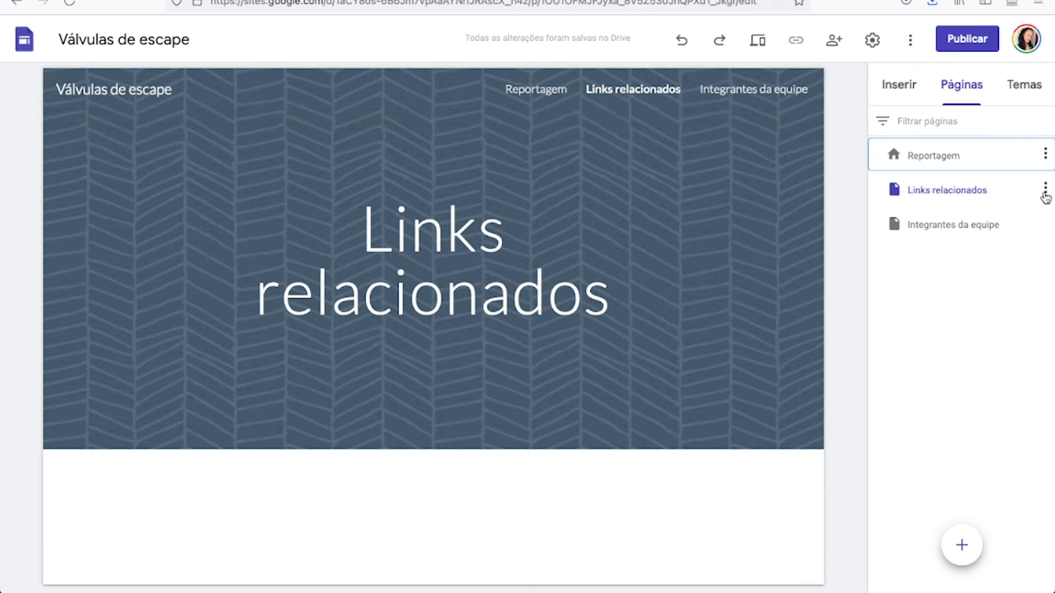
left_click(1046, 197)
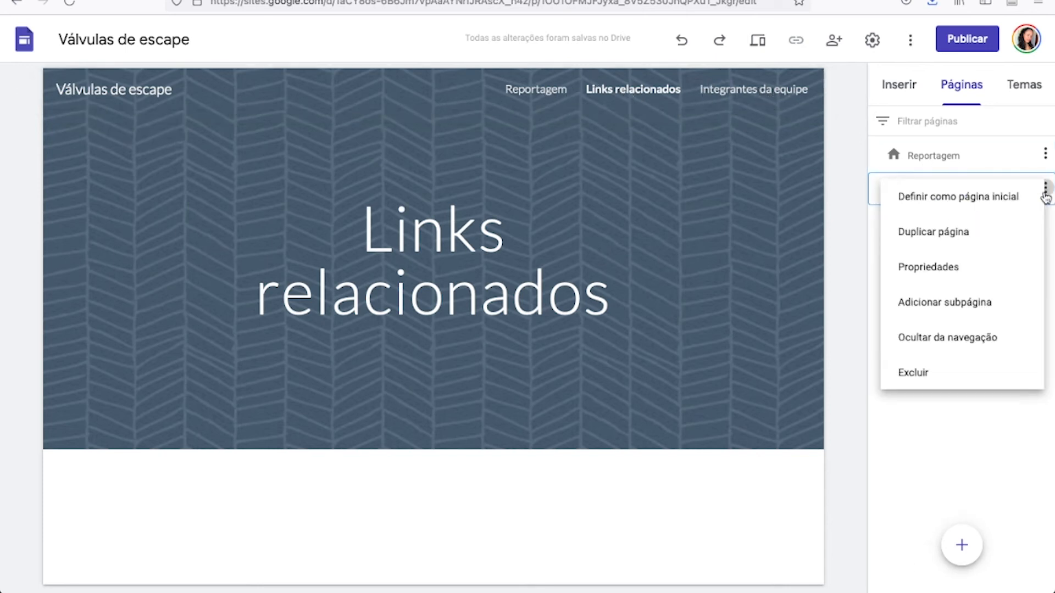
left_click(943, 383)
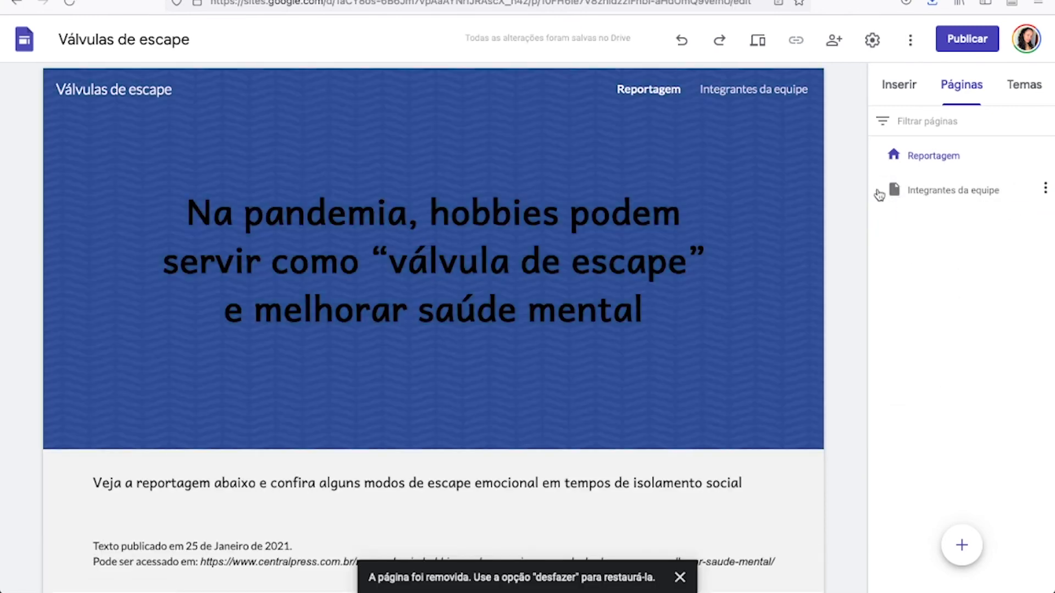
Create a page named "Links relacionados" directly after the "Integrantes da equipe" page.
left_click(884, 191)
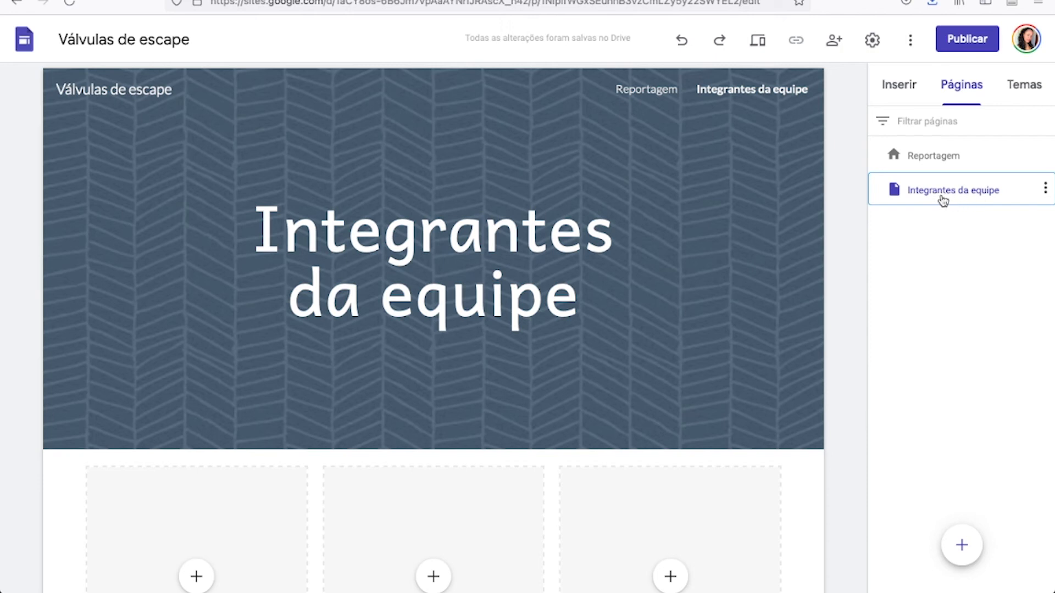
left_click(961, 546)
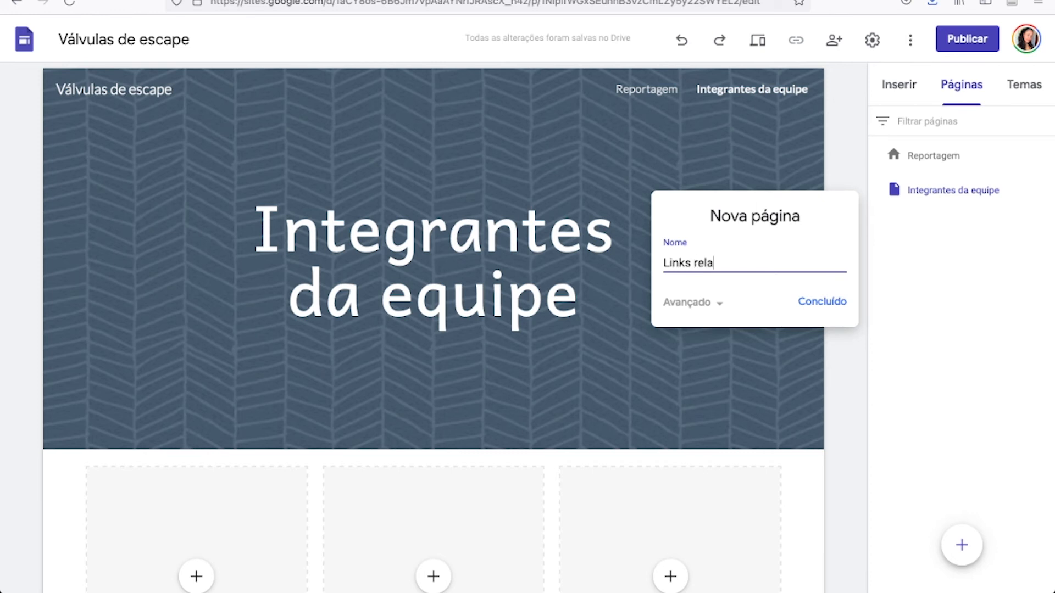
key("Return")
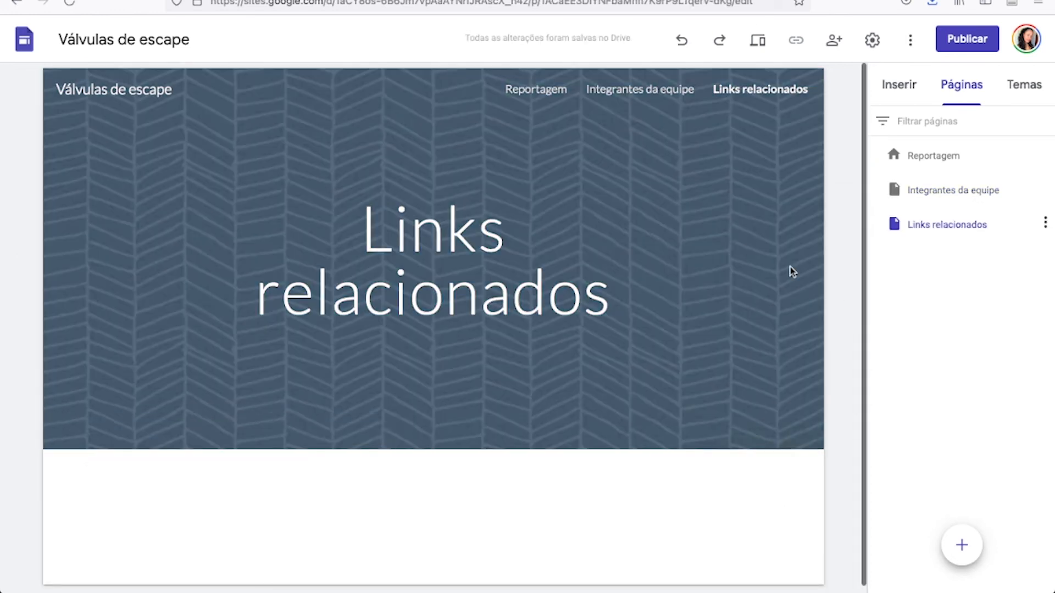
Set the font of the "Links relacionados" page title to Andika.
mouse_move(482, 381)
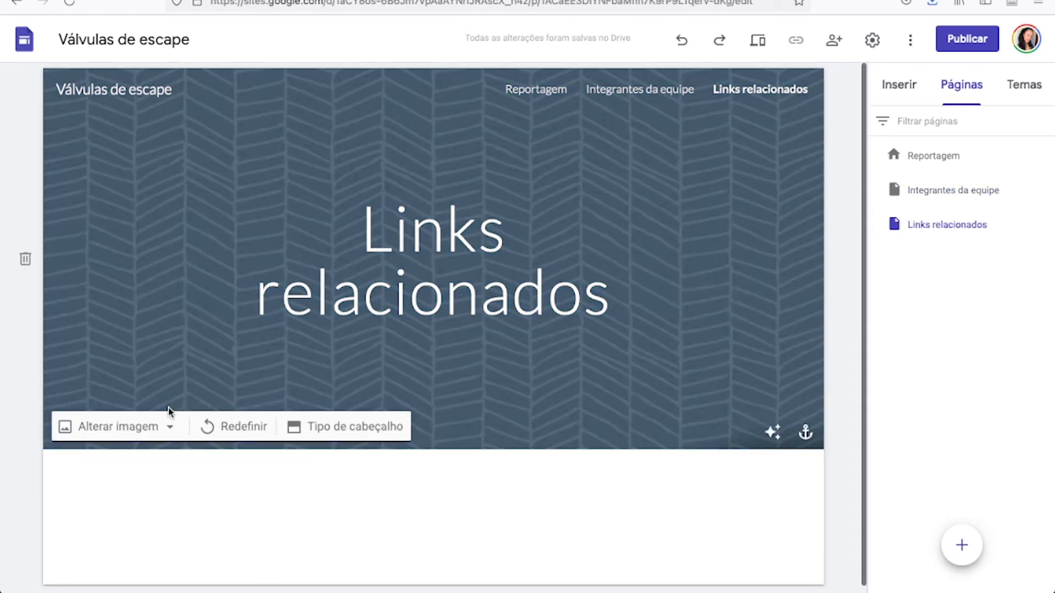
triple_click(527, 266)
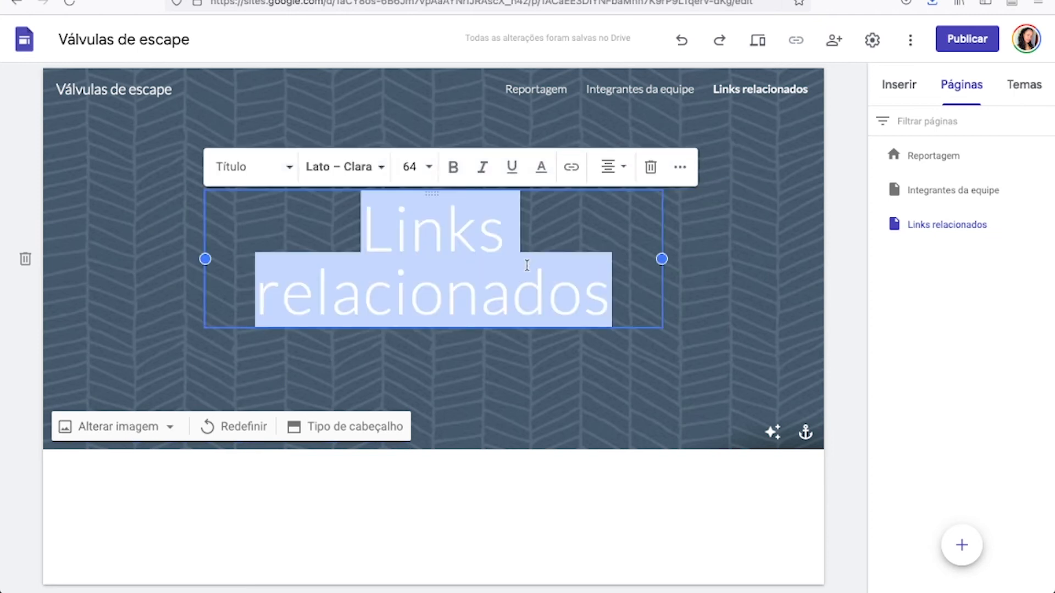
left_click(357, 168)
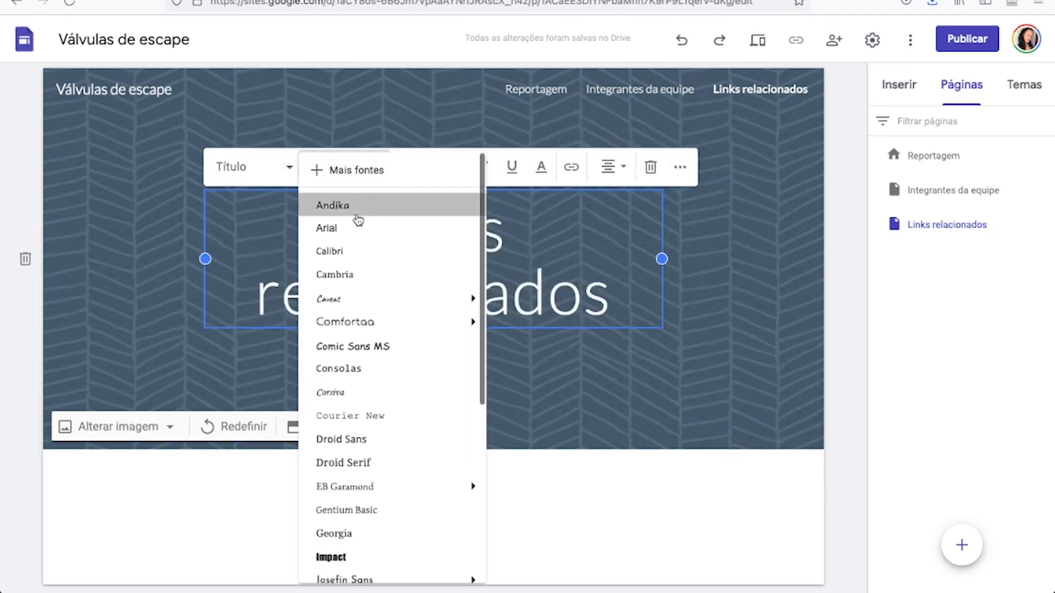
left_click(356, 215)
left_click(416, 261)
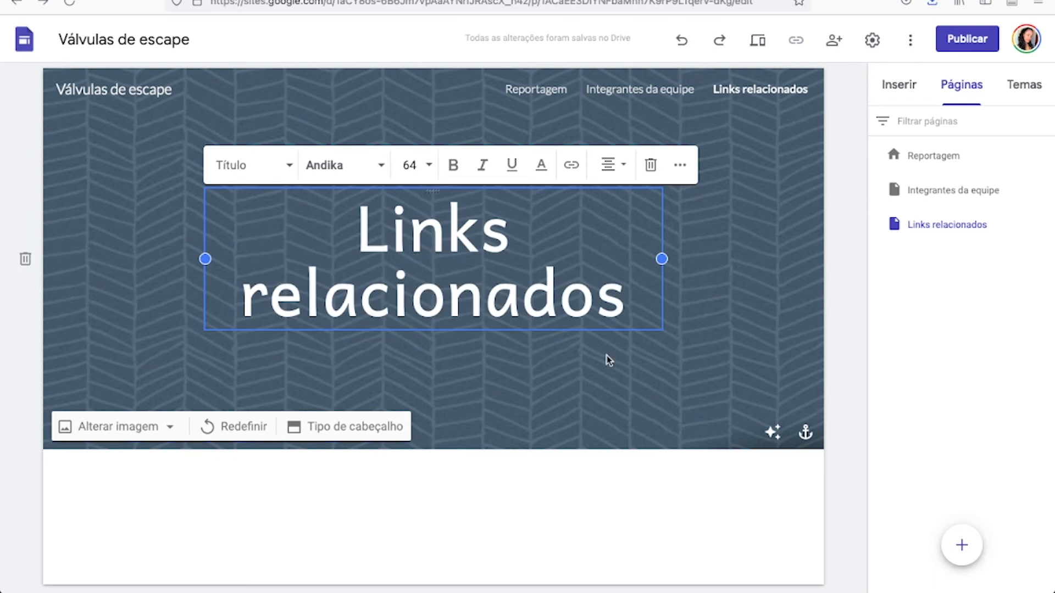
left_click(312, 373)
Replace the header image of the "Links relacionados" page with the teal herringbone pattern from the image gallery.
left_click(108, 434)
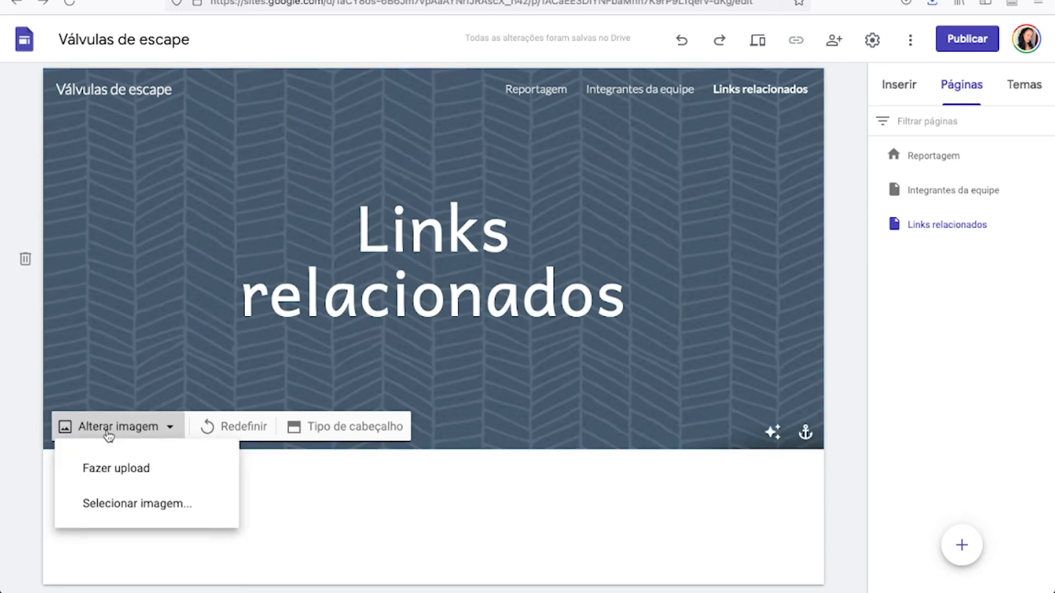
left_click(117, 513)
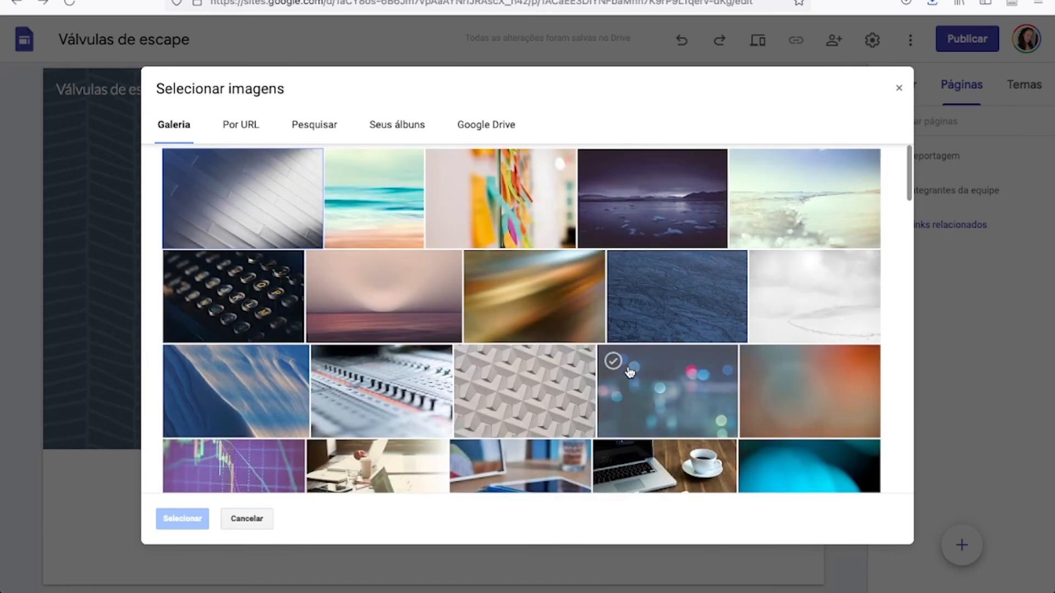
scroll(630, 373, "down", 10)
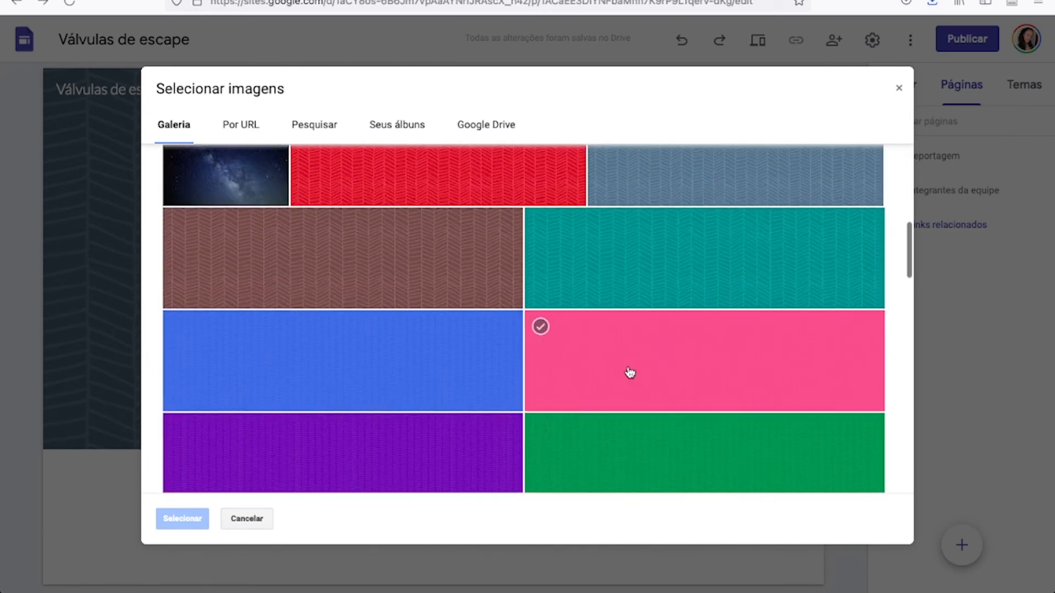
scroll(630, 372, "up", 1)
left_click(657, 278)
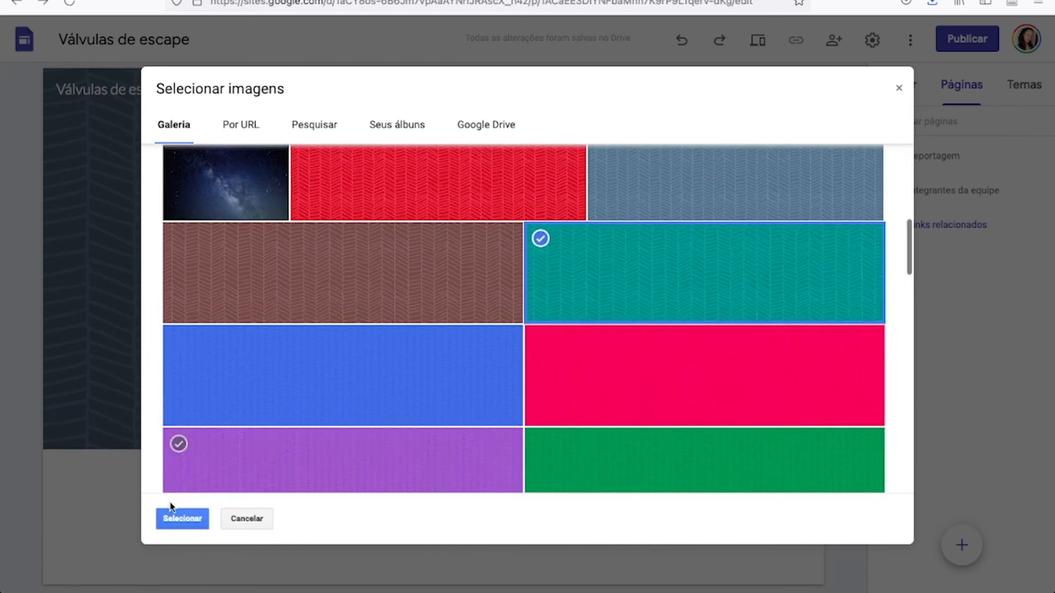
left_click(181, 519)
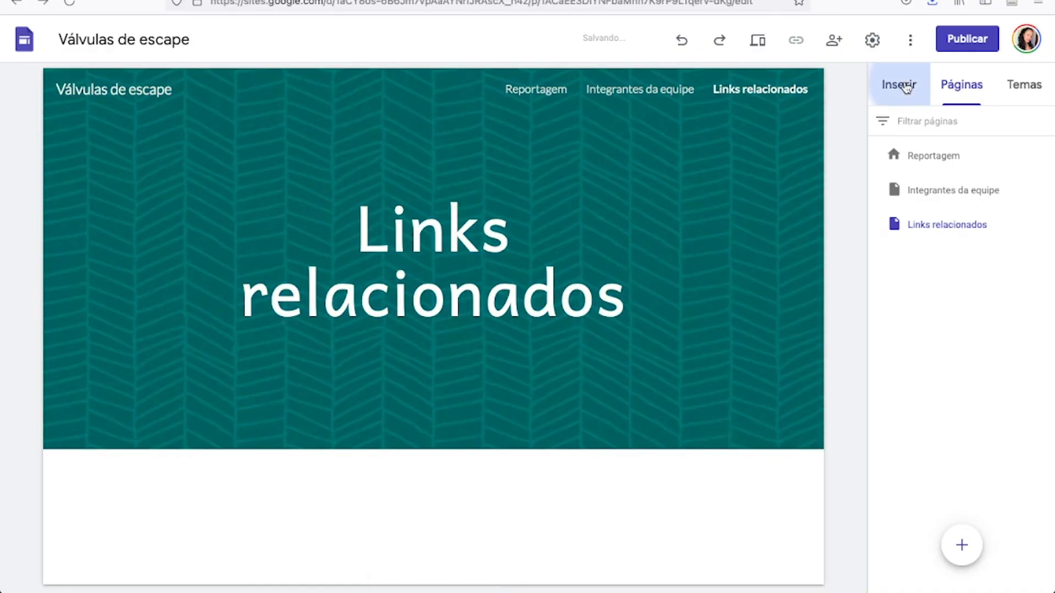
Try the layout with two small images beside text and the layout with two large image columns, removing each again.
left_click(904, 87)
scroll(931, 390, "down", 1)
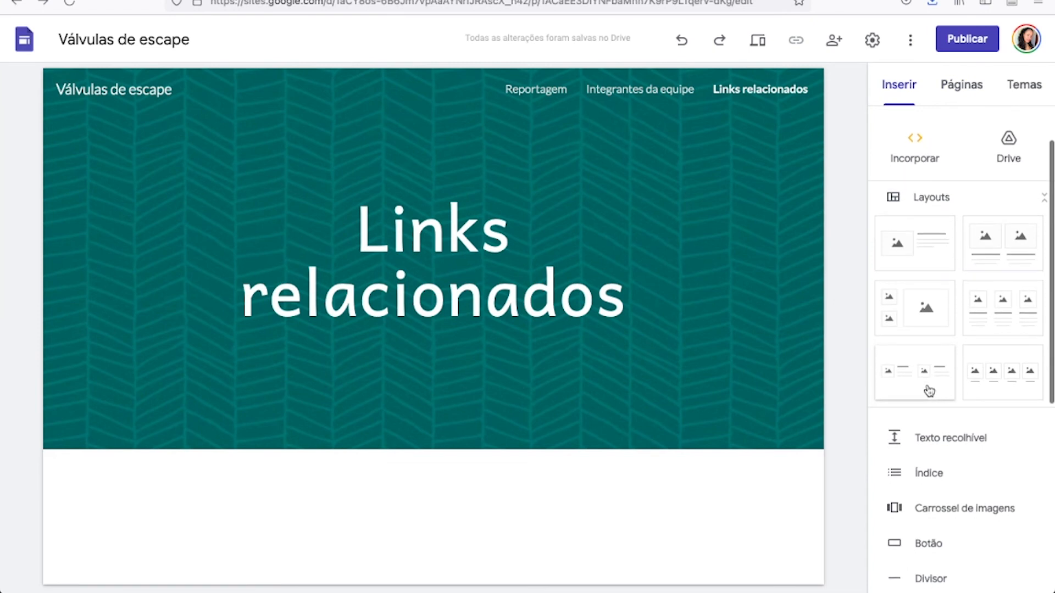
scroll(652, 452, "down", 1)
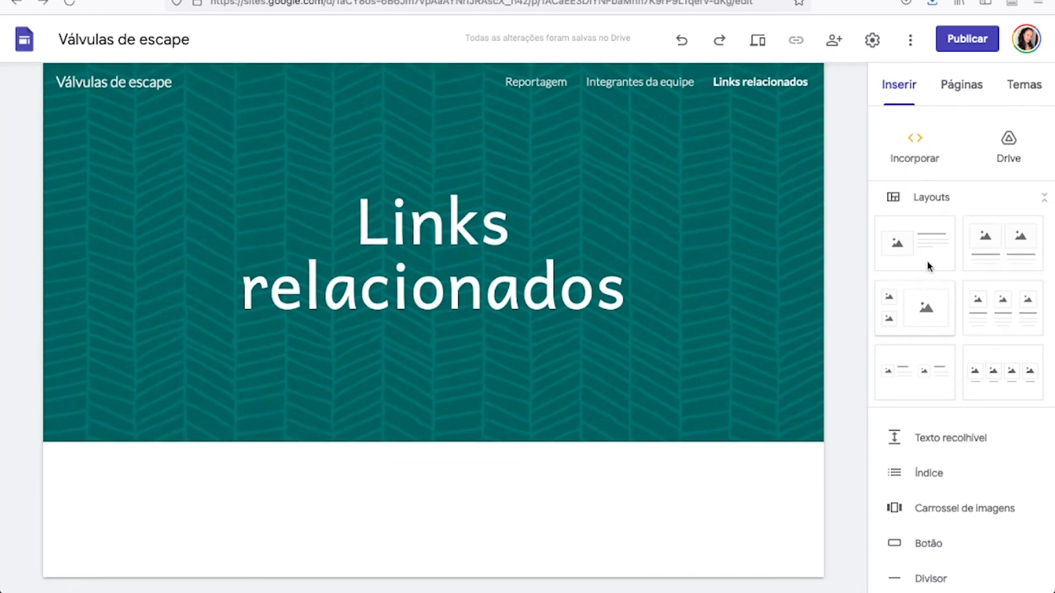
left_click(934, 389)
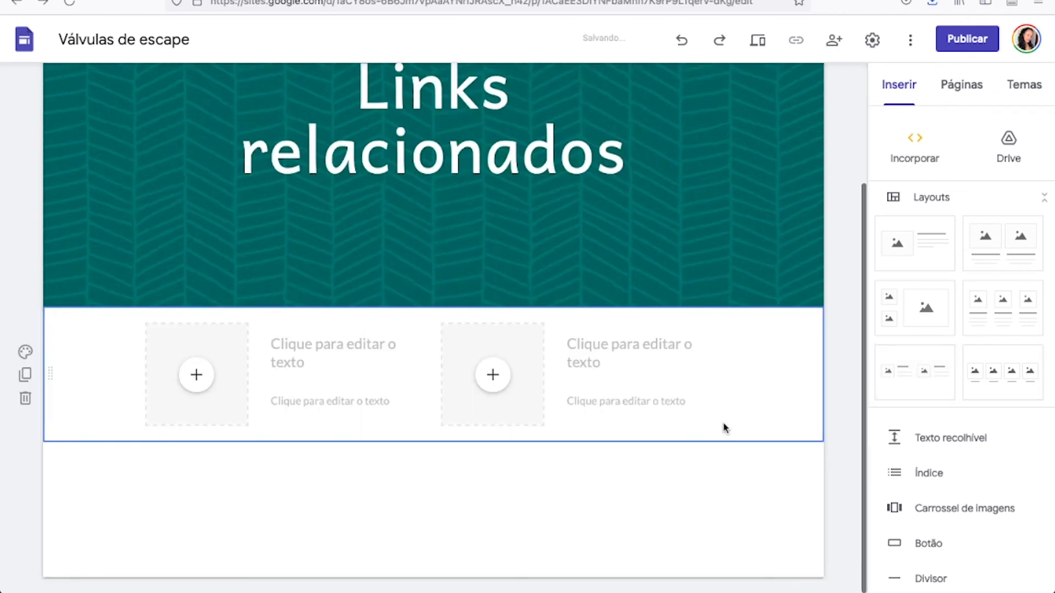
left_click(193, 373)
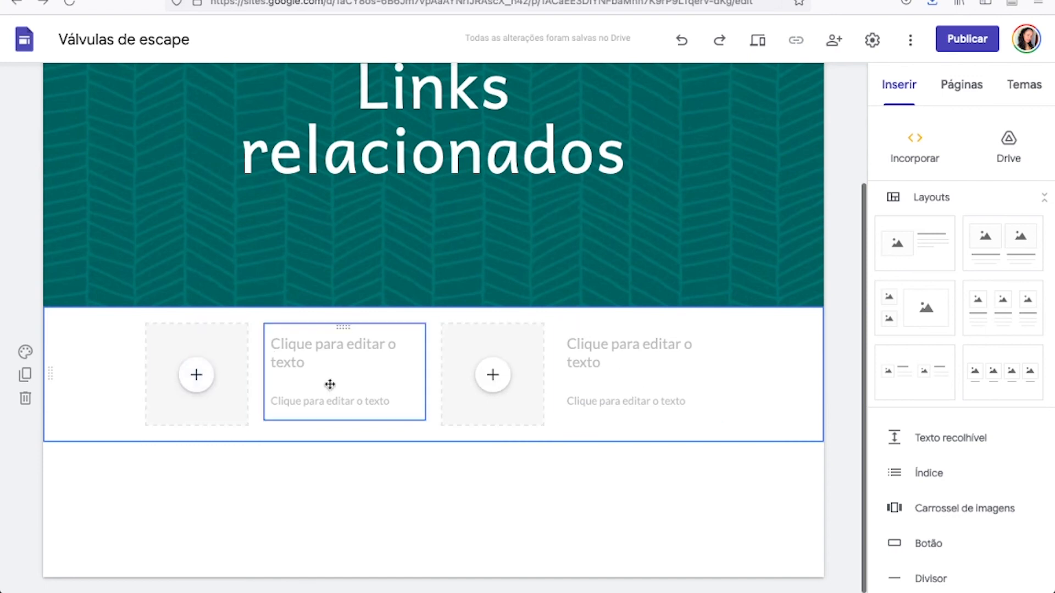
left_click(25, 399)
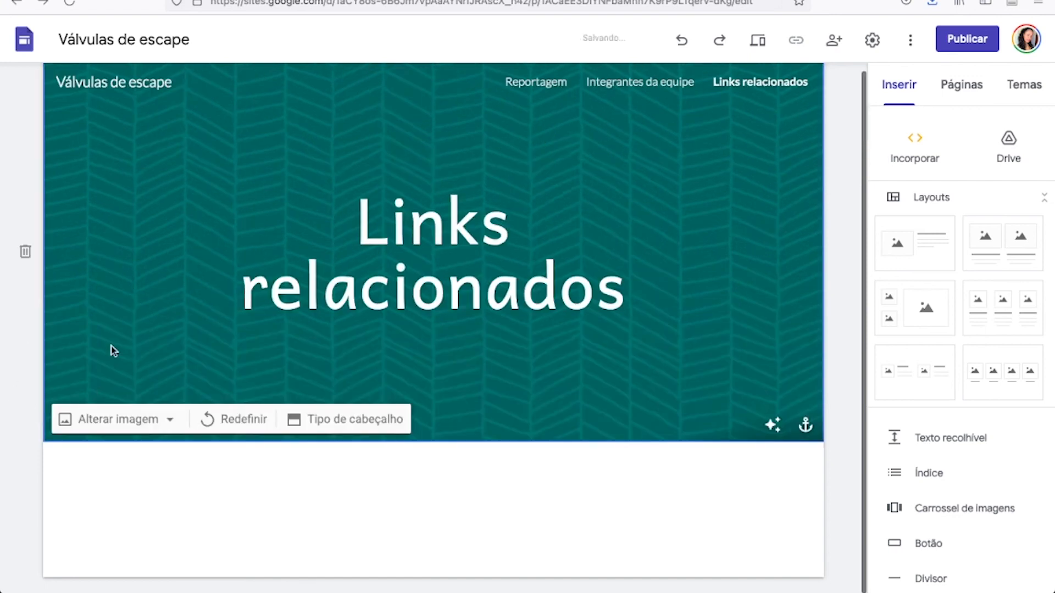
left_click(1002, 242)
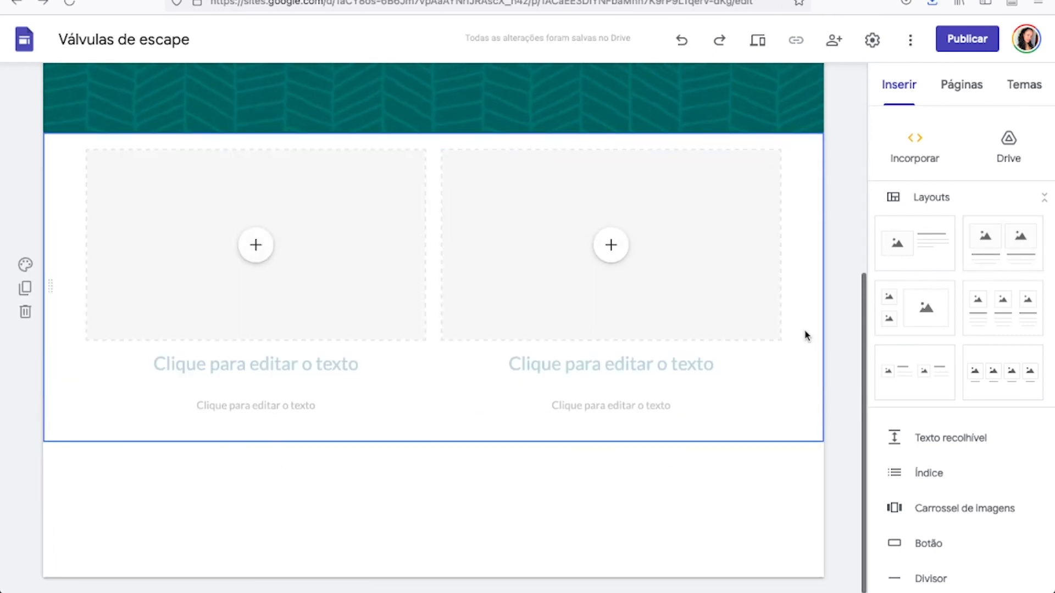
left_click(25, 312)
Insert the layout with one image beside a heading and description text below the page header.
left_click(920, 230)
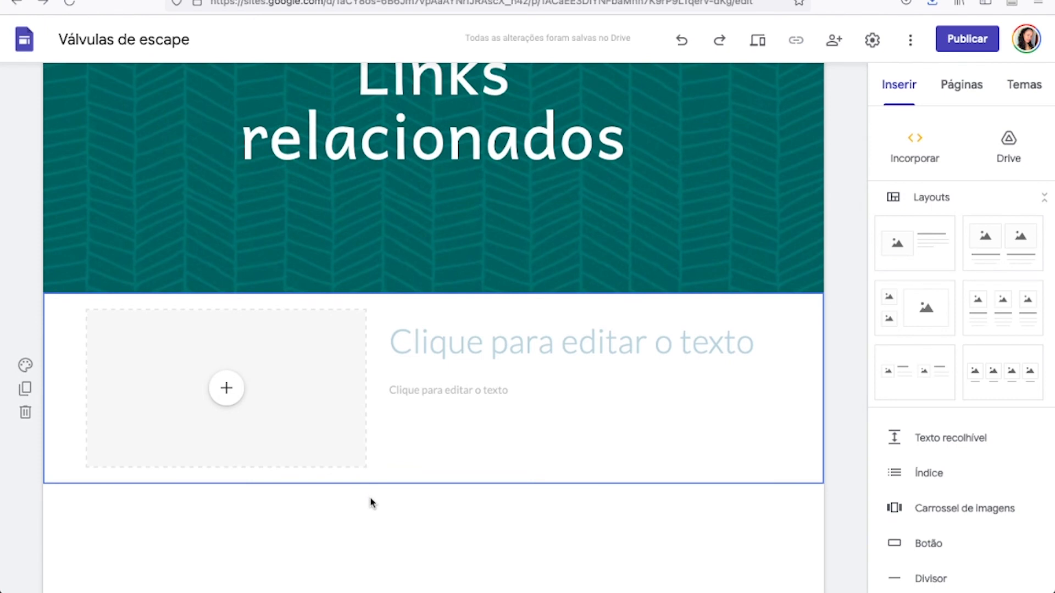
Switch to the Word document, look through the article text, and return to the site editor.
key("ctrl+Right")
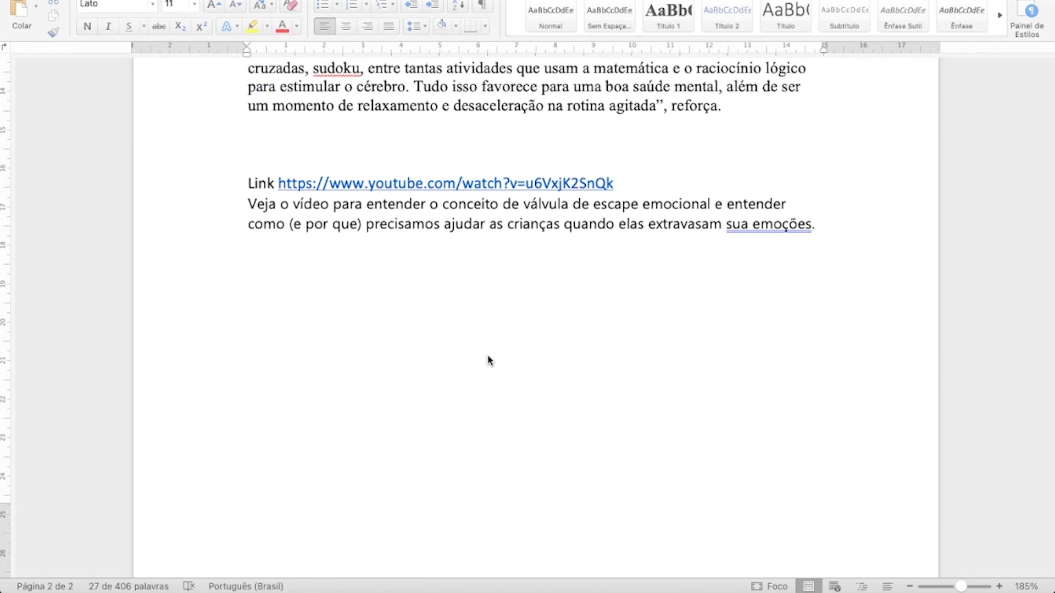
triple_click(489, 360)
scroll(490, 358, "up", 10)
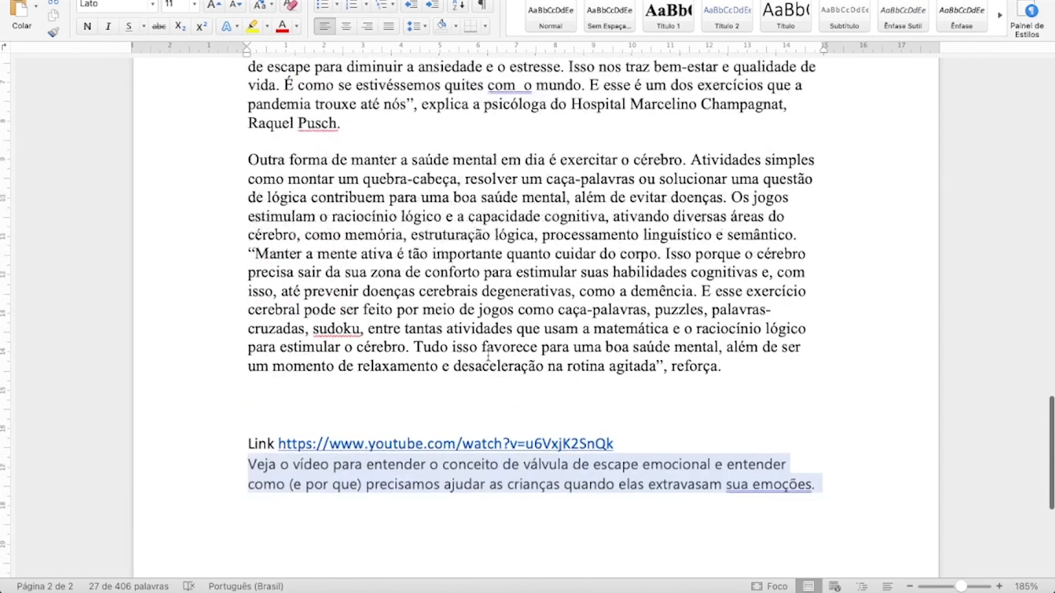
scroll(488, 358, "up", 3)
key("ctrl+Left")
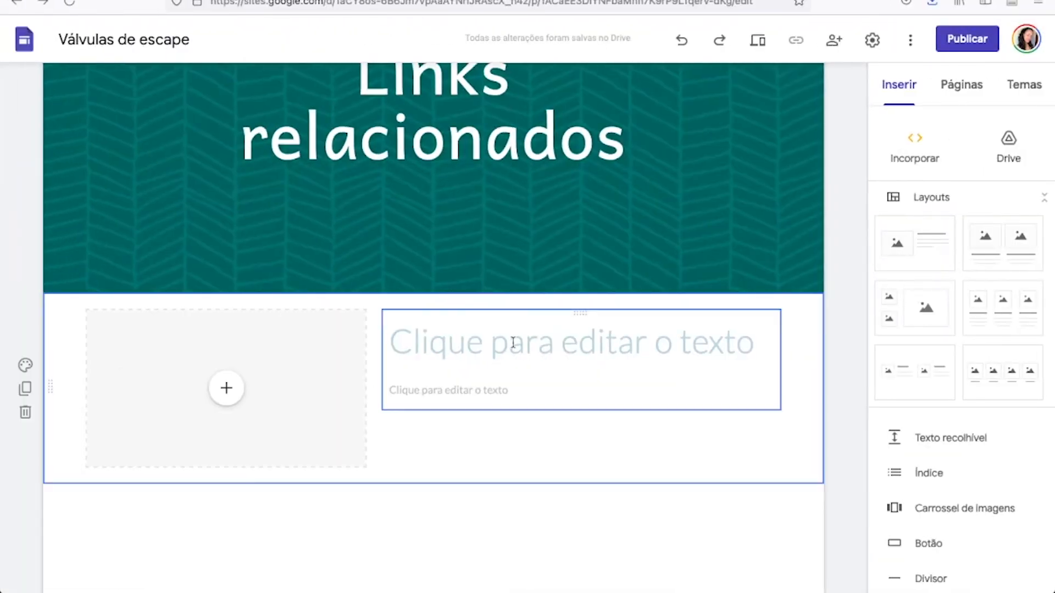
Write the heading "Aplicativos para ligações de vídeo" beside the image placeholder.
left_click(512, 342)
type("Aplicat")
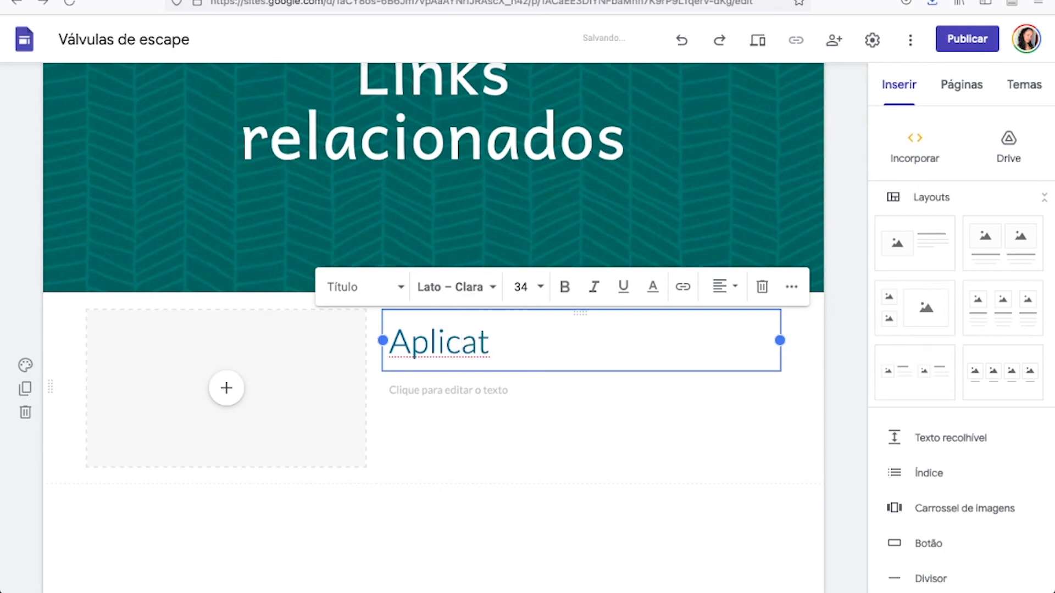
type("ivos para liga")
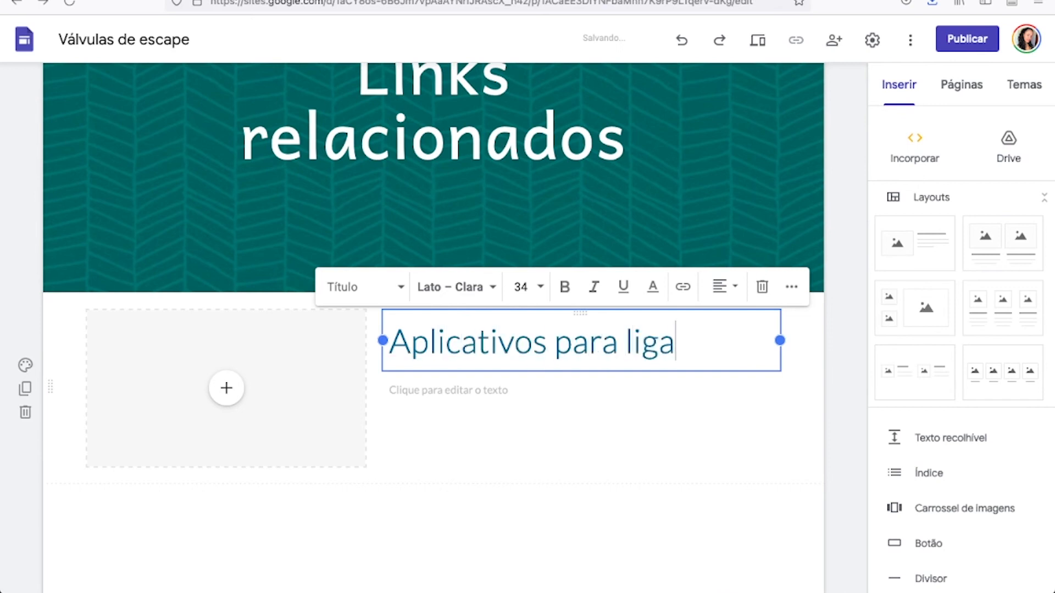
type("ções d")
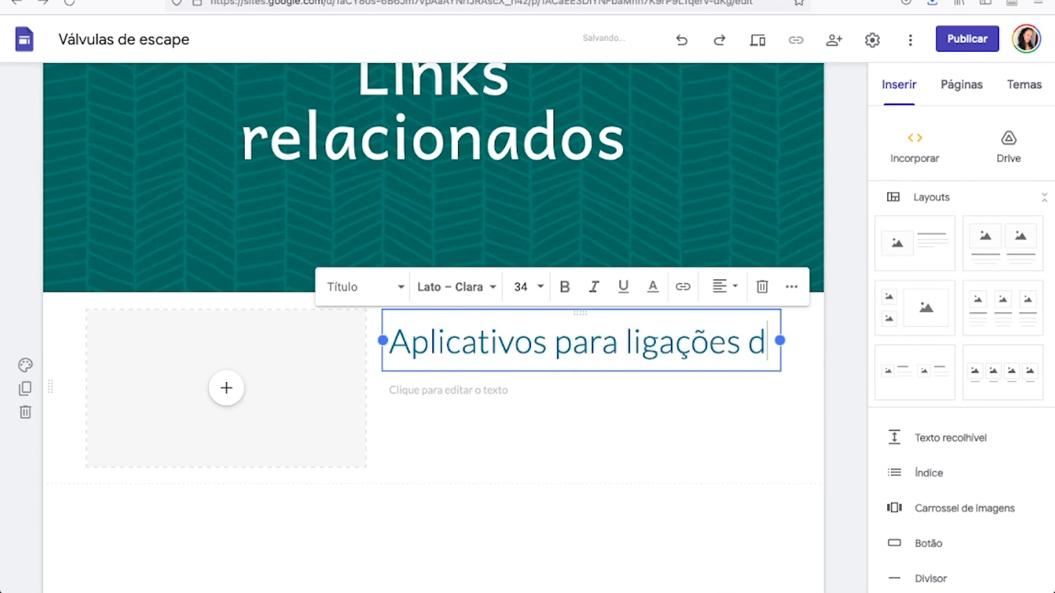
type("e video")
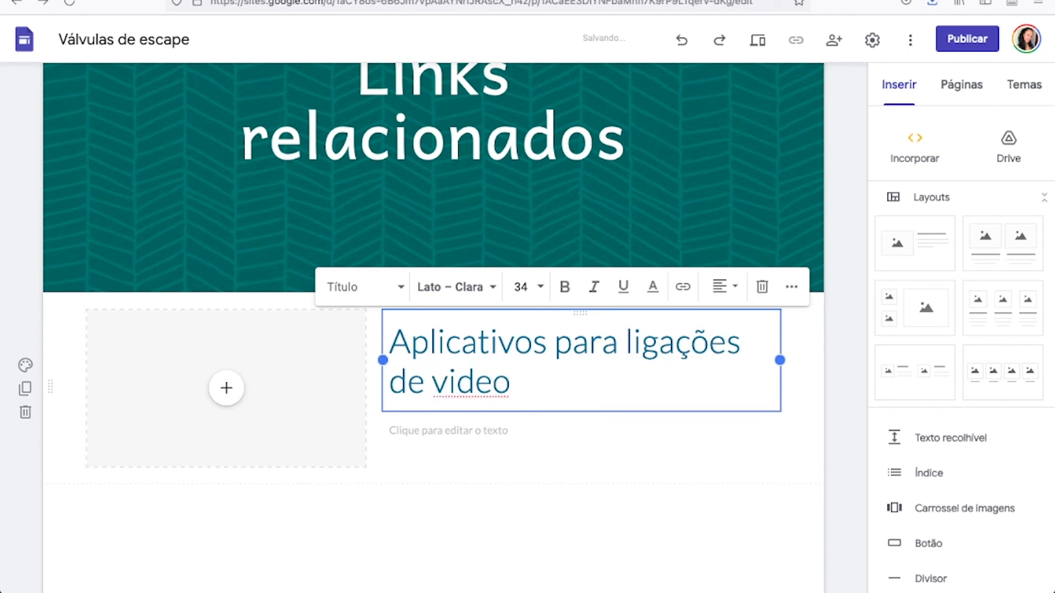
key("Left")
key("Left")
key("Left")
key("Left")
key("Delete")
type("í")
Write the description "Veja alguns exemplos de aplicativos...." below the heading "Aplicativos para ligações de vídeo".
left_click(489, 431)
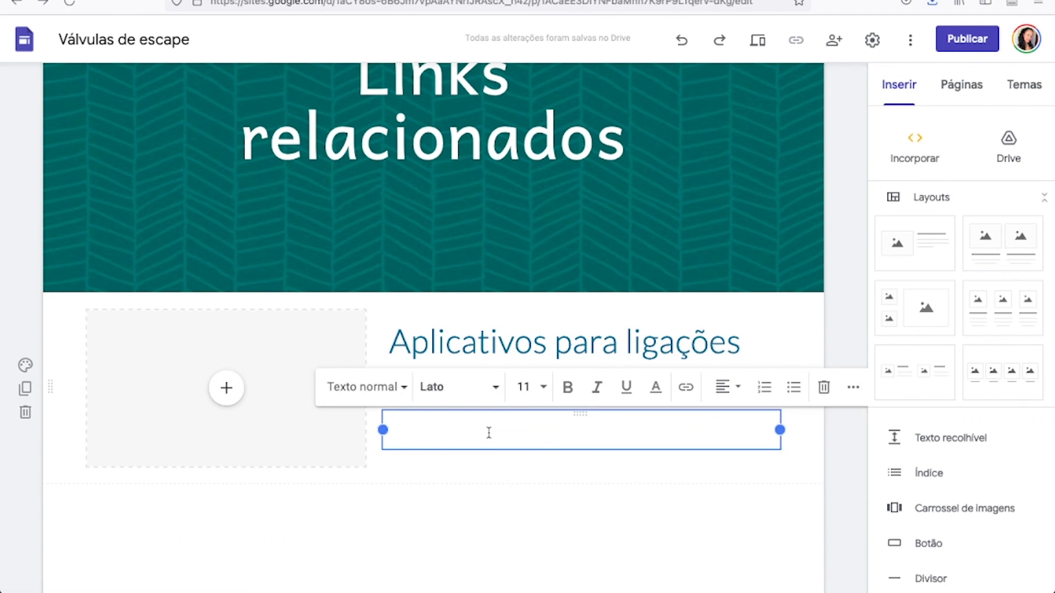
type("v")
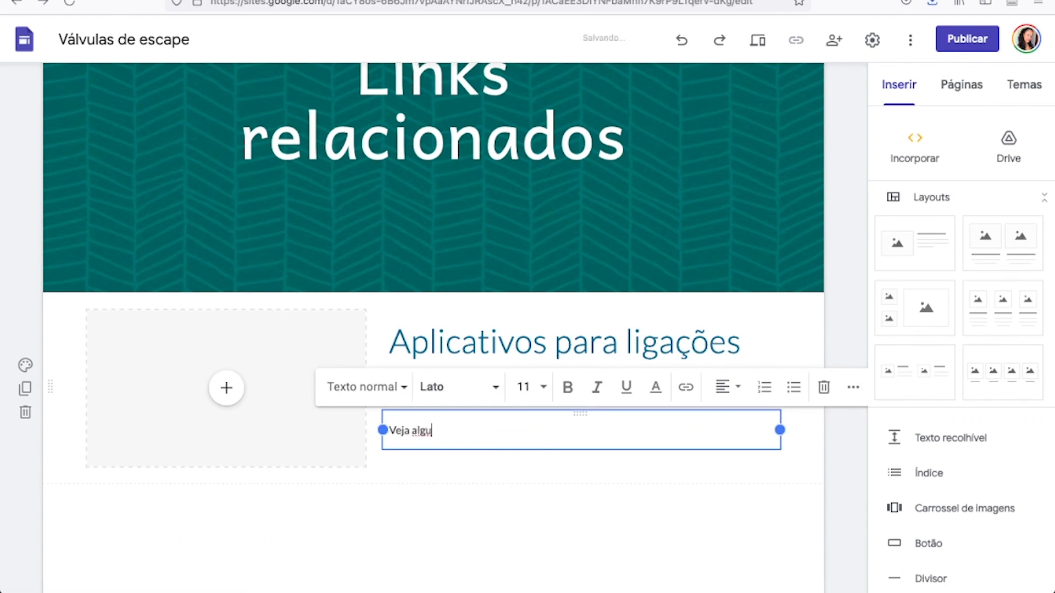
type("eja alguns exemplos de aplicat")
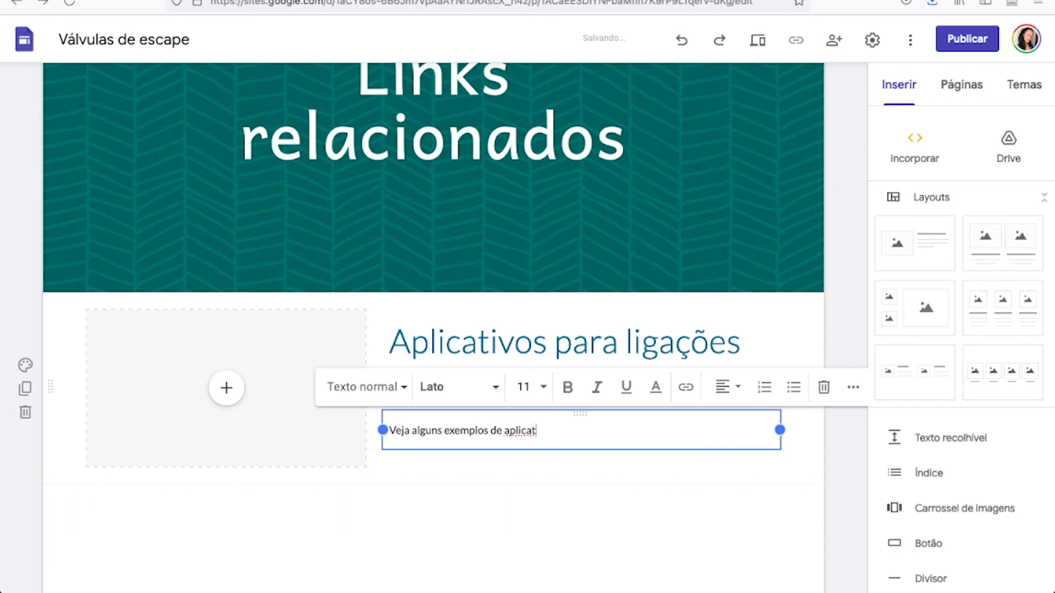
type("ivos....")
left_click(469, 471)
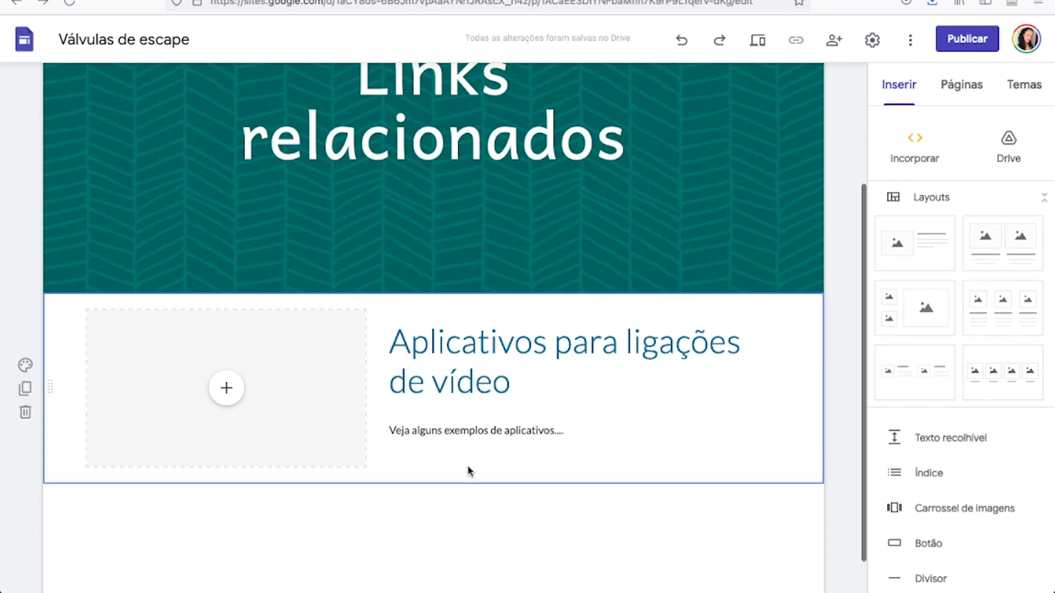
Try the medium-weight Caveat font on the whole heading "Aplicativos para ligações de vídeo".
left_click(502, 372)
left_click_drag(528, 380, 385, 337)
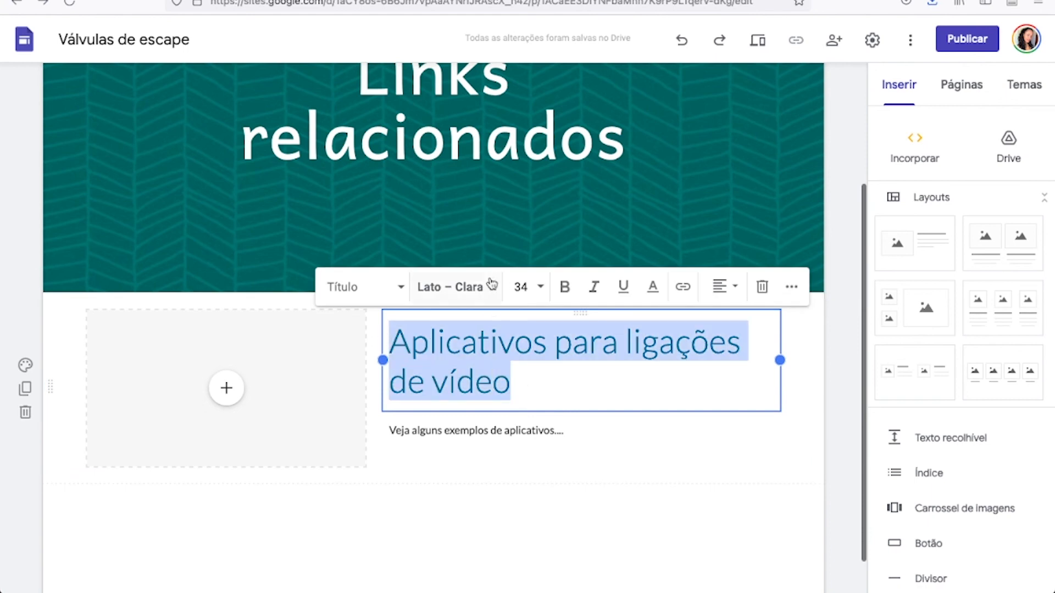
left_click(467, 287)
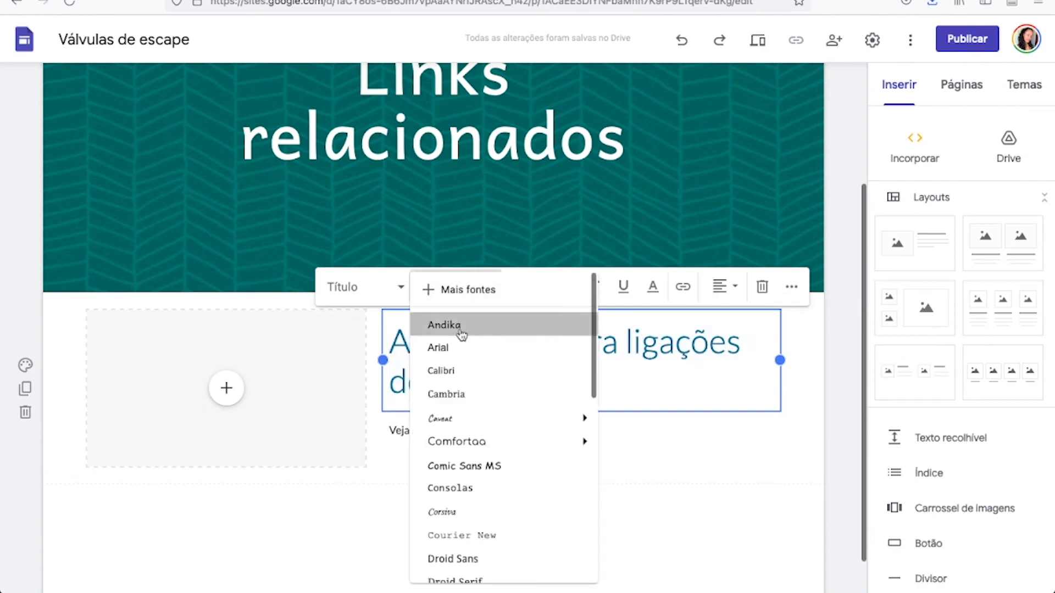
left_click(461, 334)
left_click(647, 450)
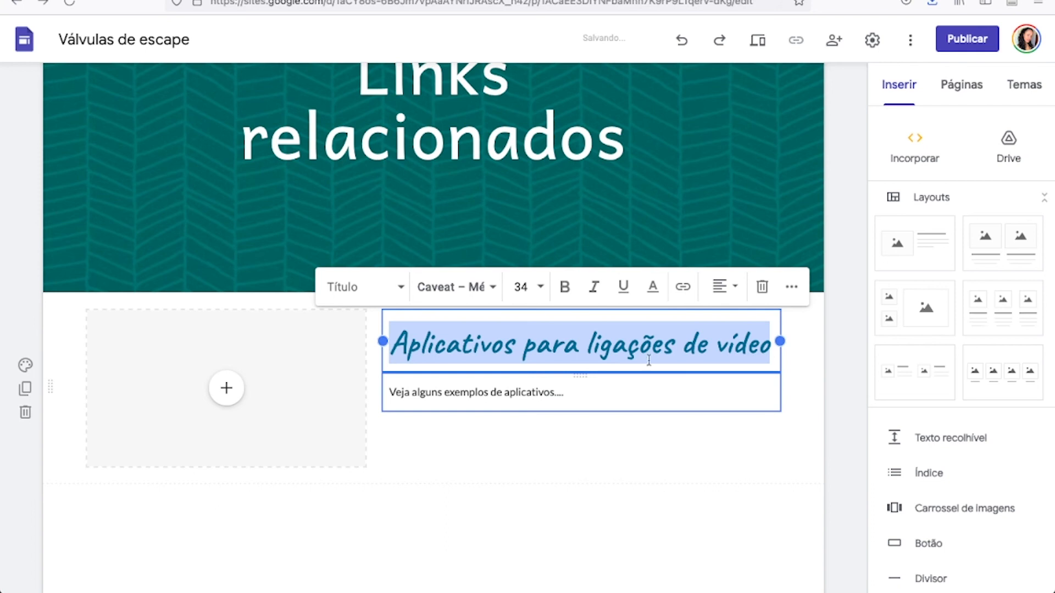
left_click(628, 387)
left_click(609, 444)
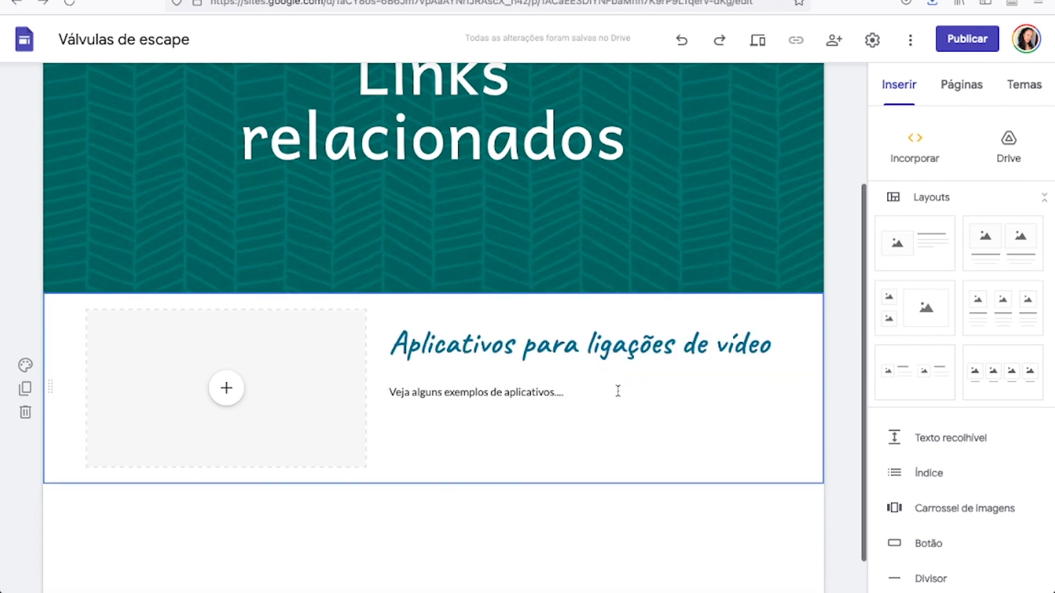
Set the font of the whole heading "Aplicativos para ligações de vídeo" to Andika.
left_click(593, 349)
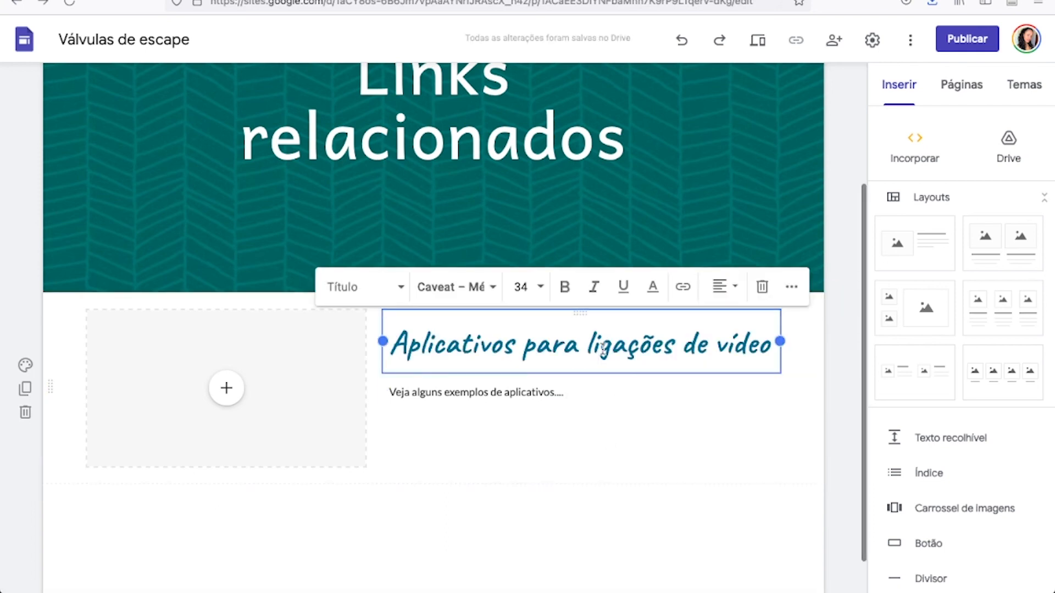
left_click(482, 288)
left_click(492, 287)
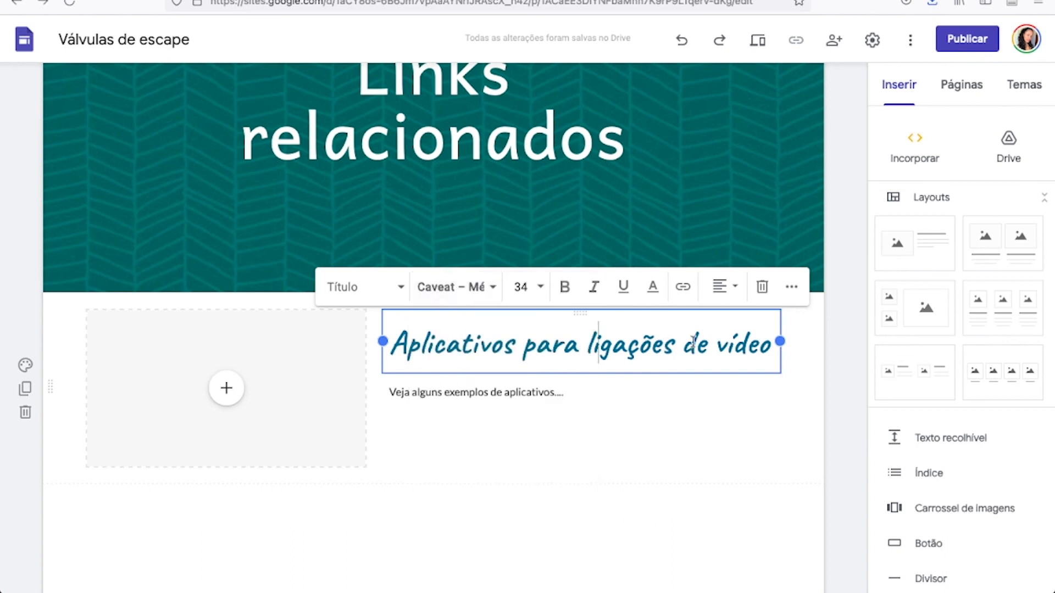
triple_click(692, 343)
left_click(486, 288)
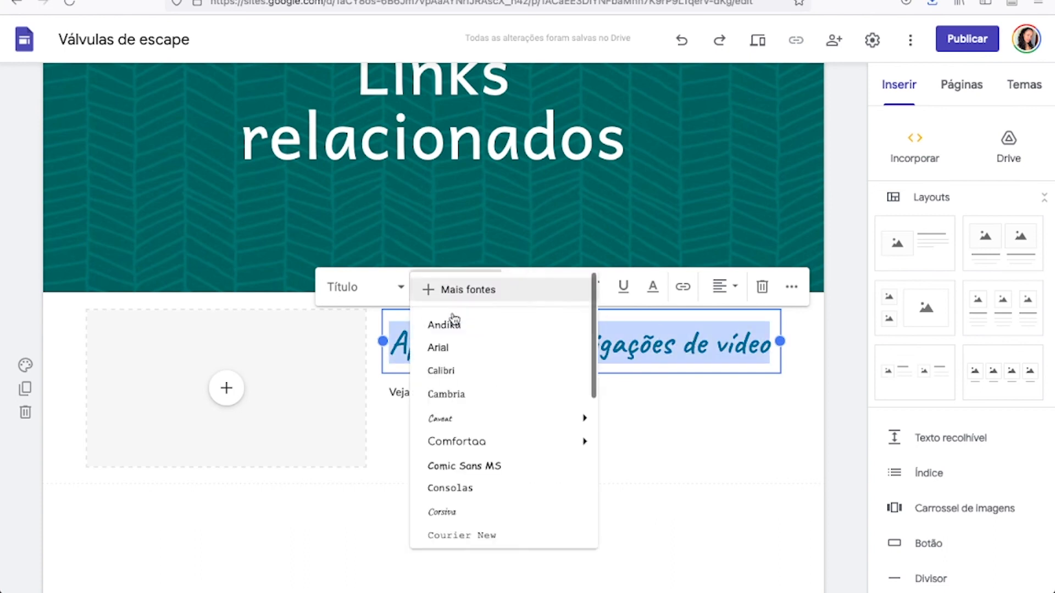
left_click(446, 324)
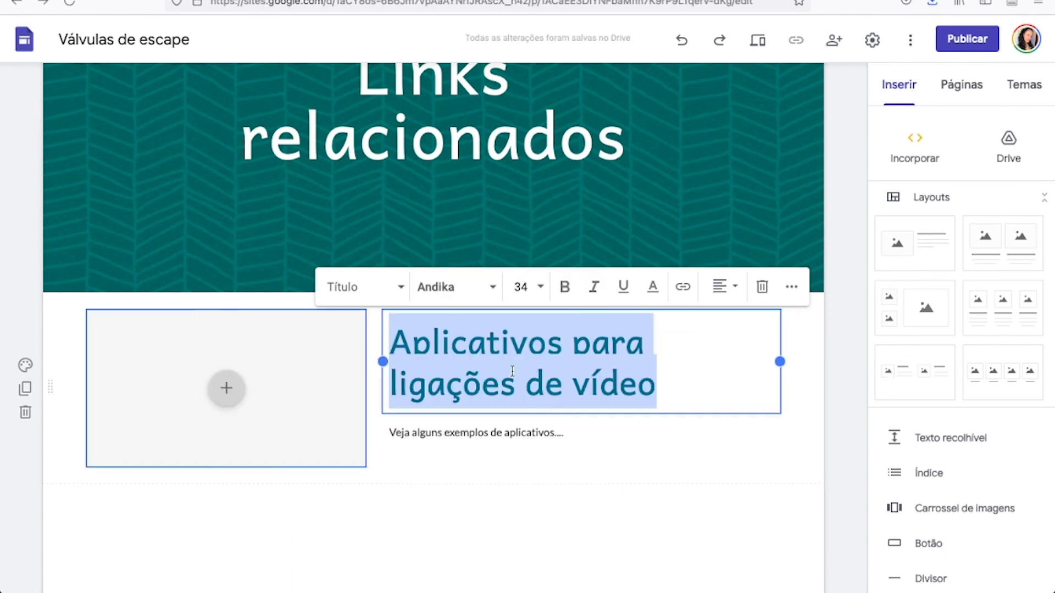
Upload skype-fundo-desfocado.jpg from the Downloads folder into the image placeholder beside the video call heading.
left_click(248, 372)
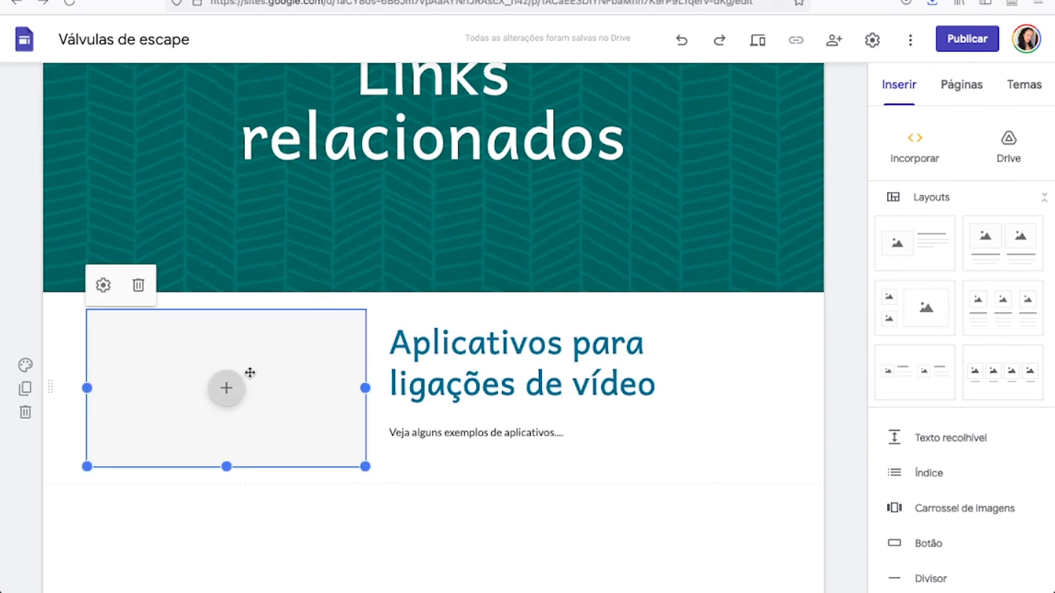
left_click(218, 403)
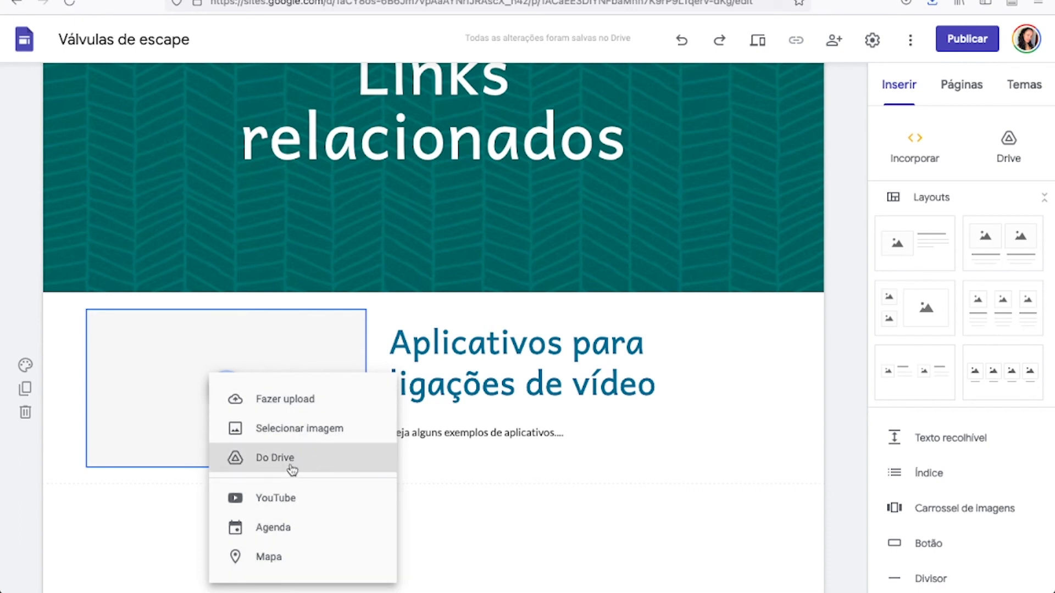
left_click(289, 405)
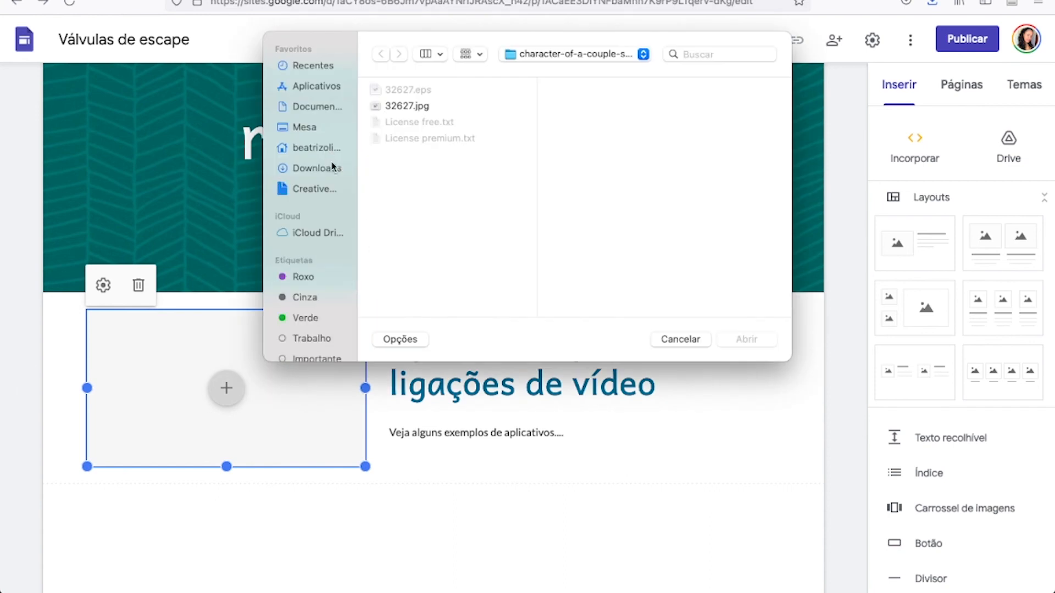
left_click(331, 164)
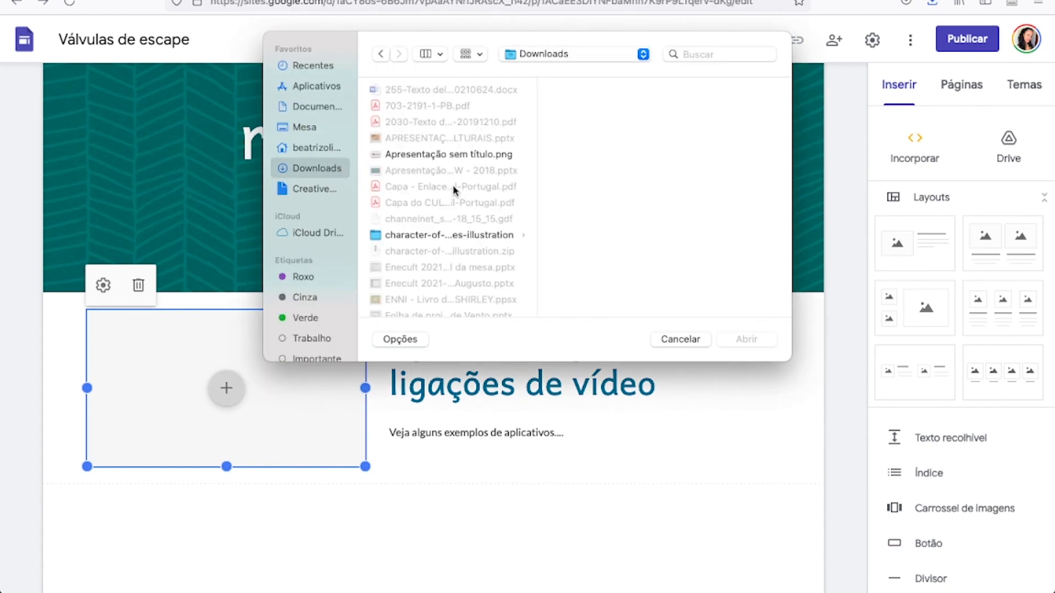
left_click(461, 155)
type("sk")
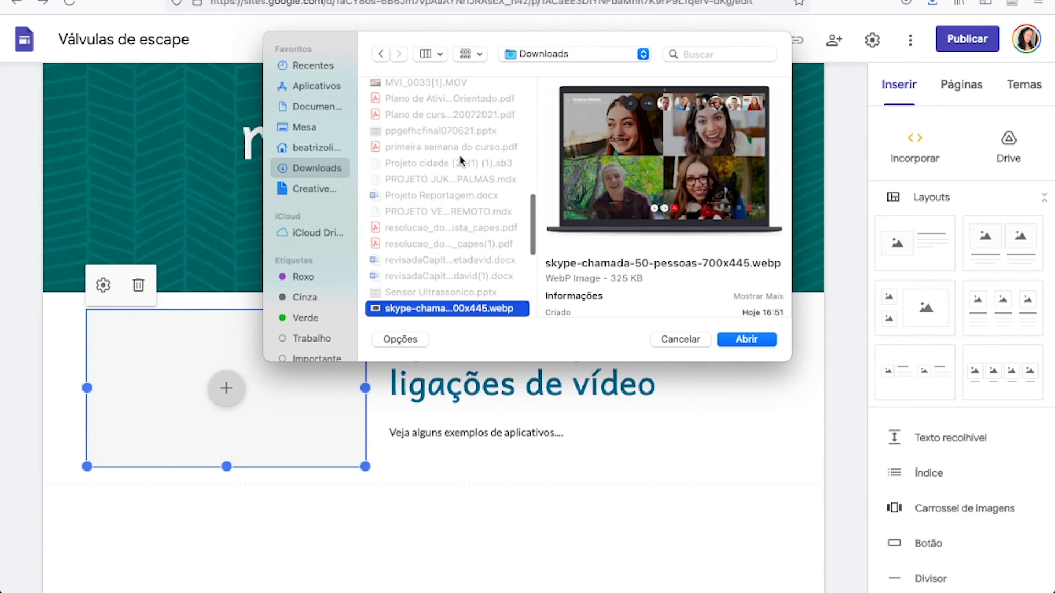
scroll(456, 299, "down", 2)
left_click(501, 262)
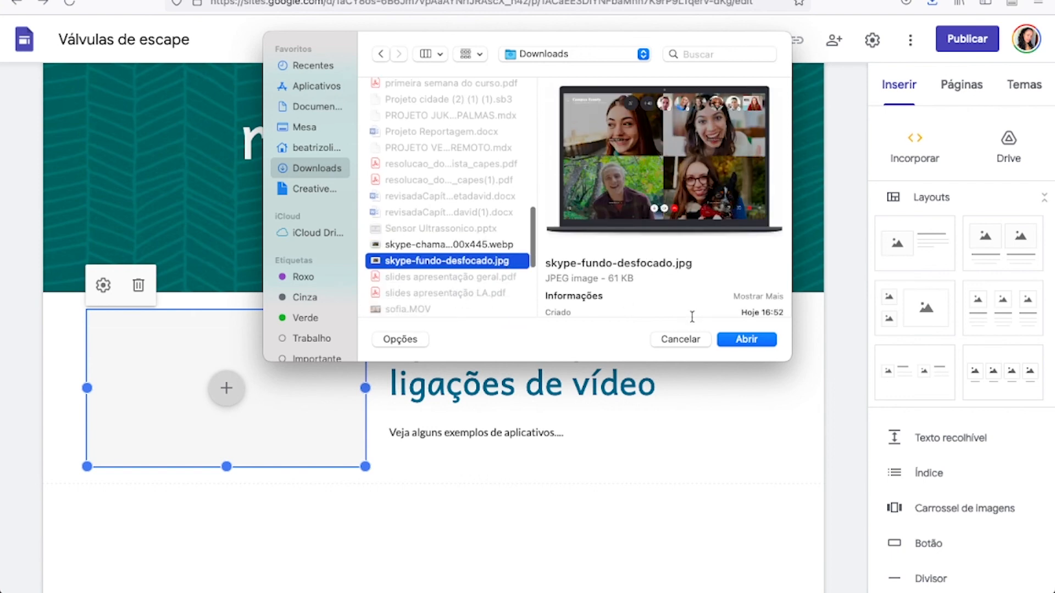
left_click(747, 341)
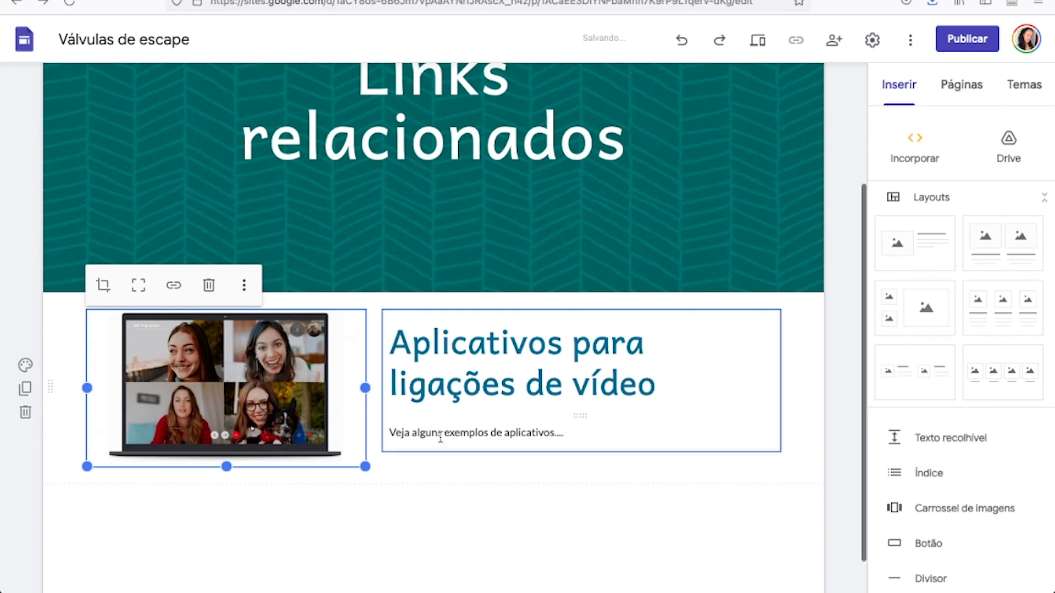
left_click(835, 404)
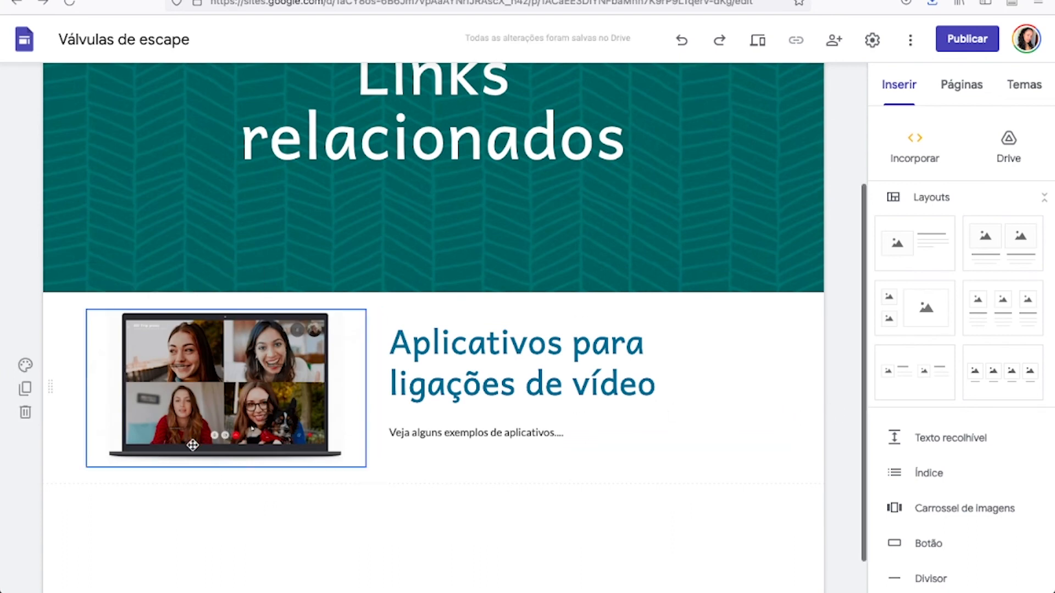
scroll(971, 478, "down", 2)
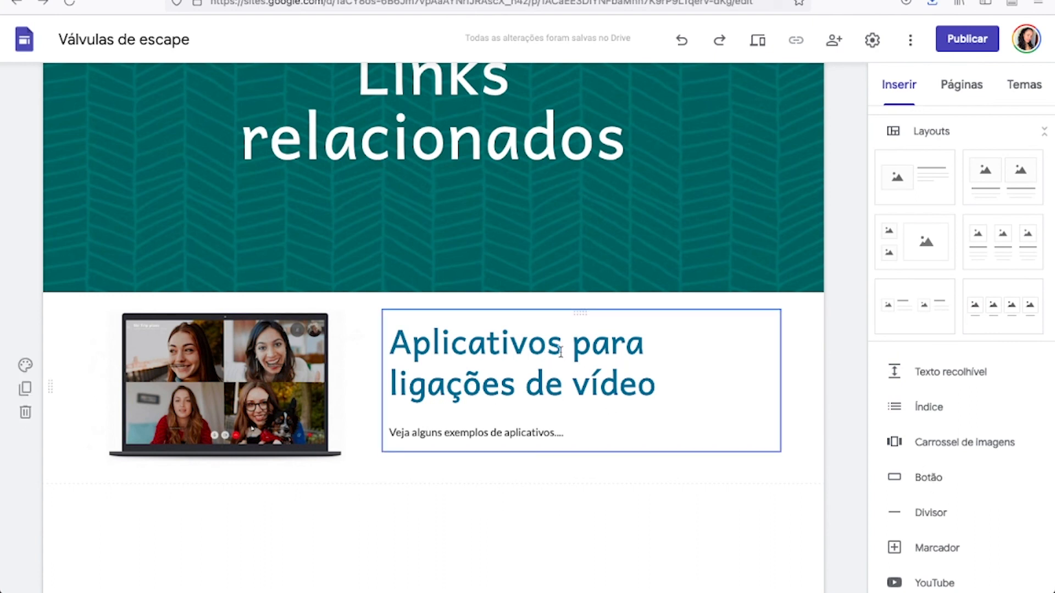
scroll(863, 398, "up", 3)
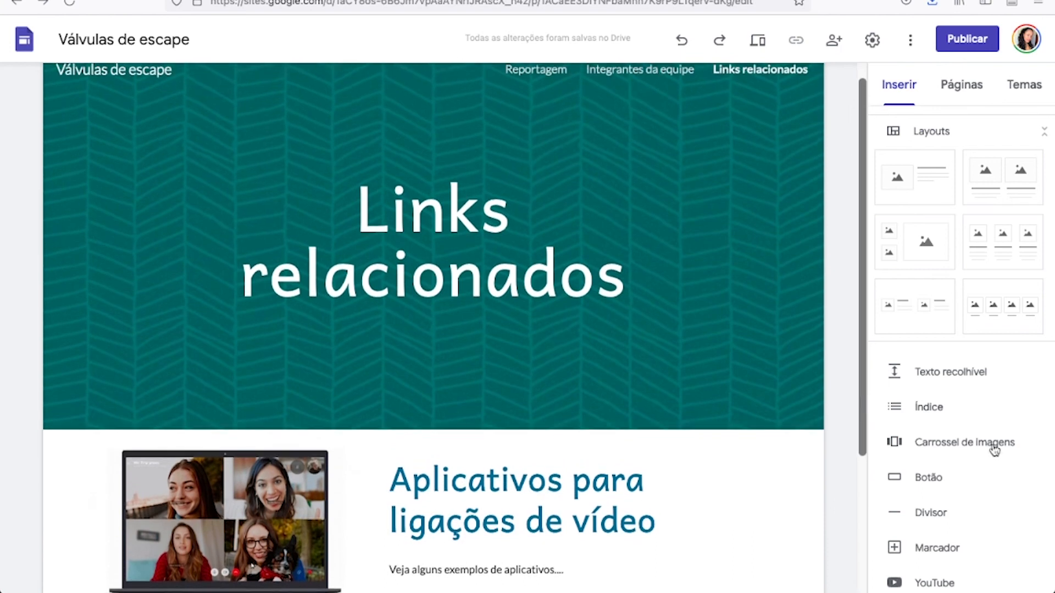
scroll(1016, 481, "down", 3)
scroll(971, 417, "up", 5)
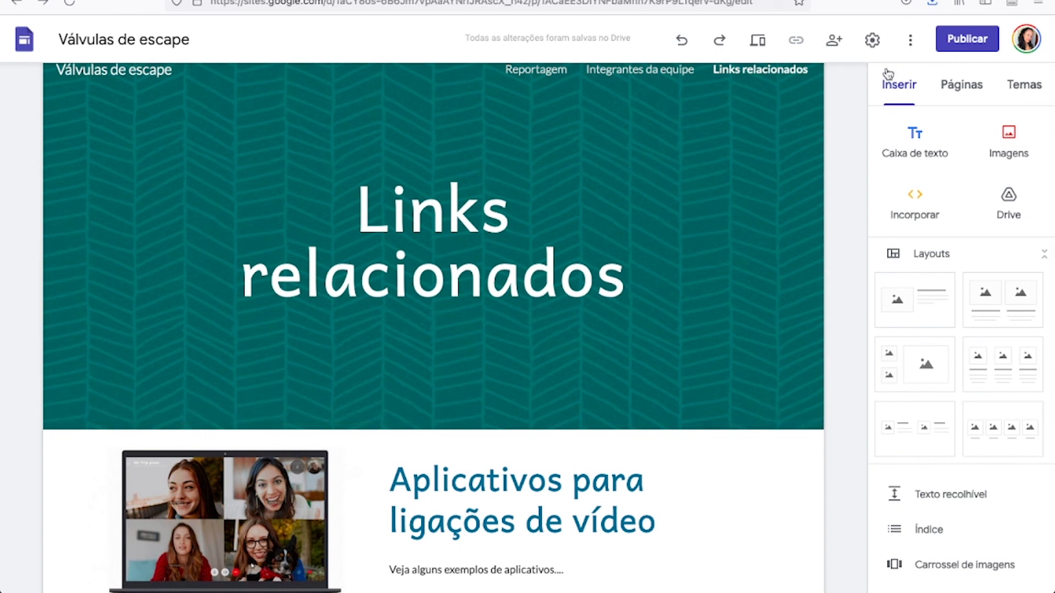
Preview the site from the Reportagem page, look over the start of the article, and return to the editor.
left_click(518, 71)
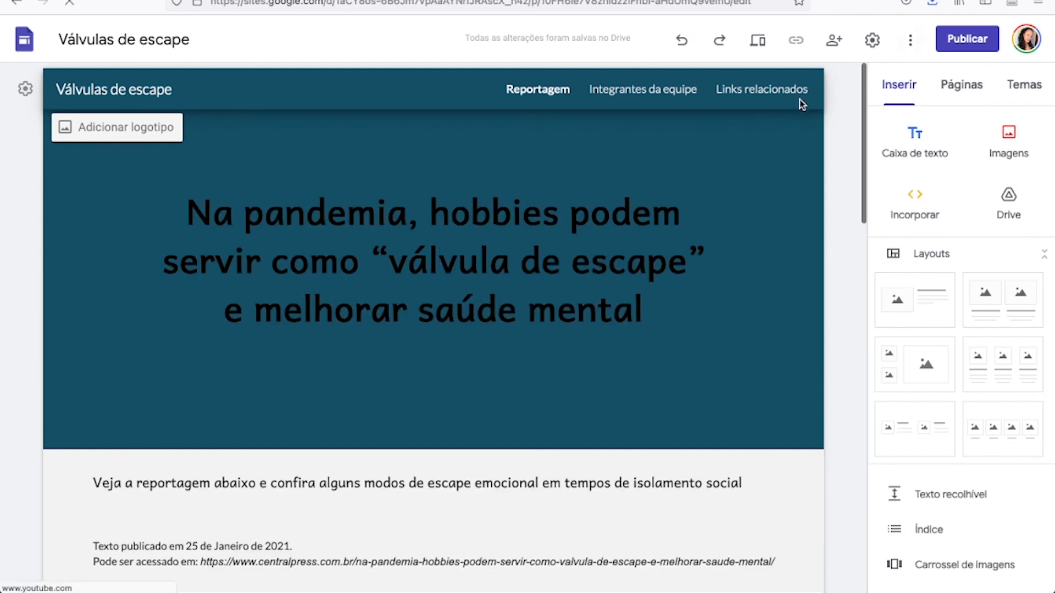
left_click(762, 44)
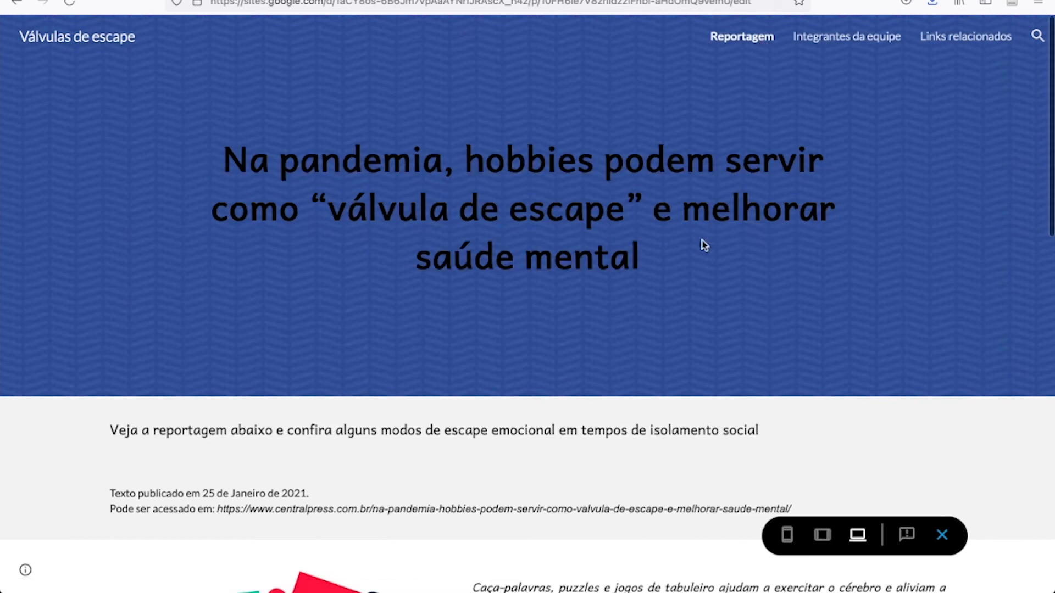
scroll(641, 404, "down", 5)
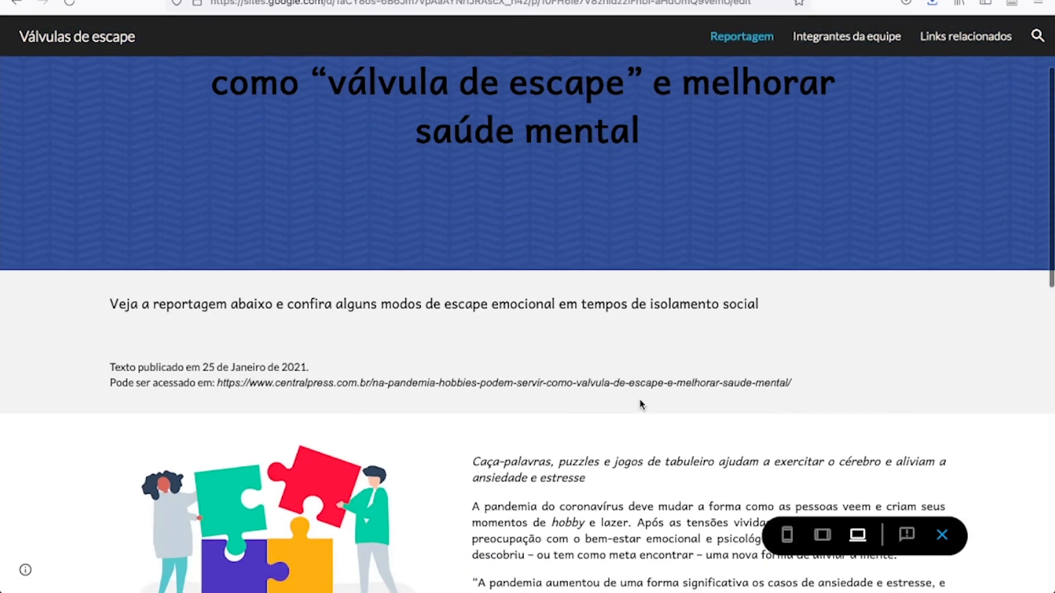
scroll(641, 405, "up", 5)
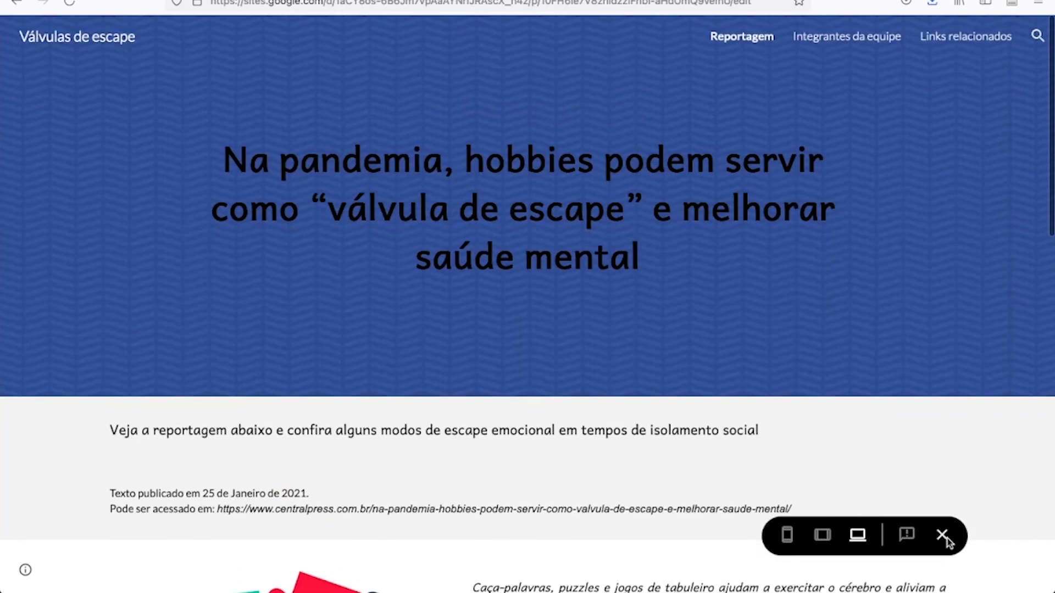
left_click(942, 537)
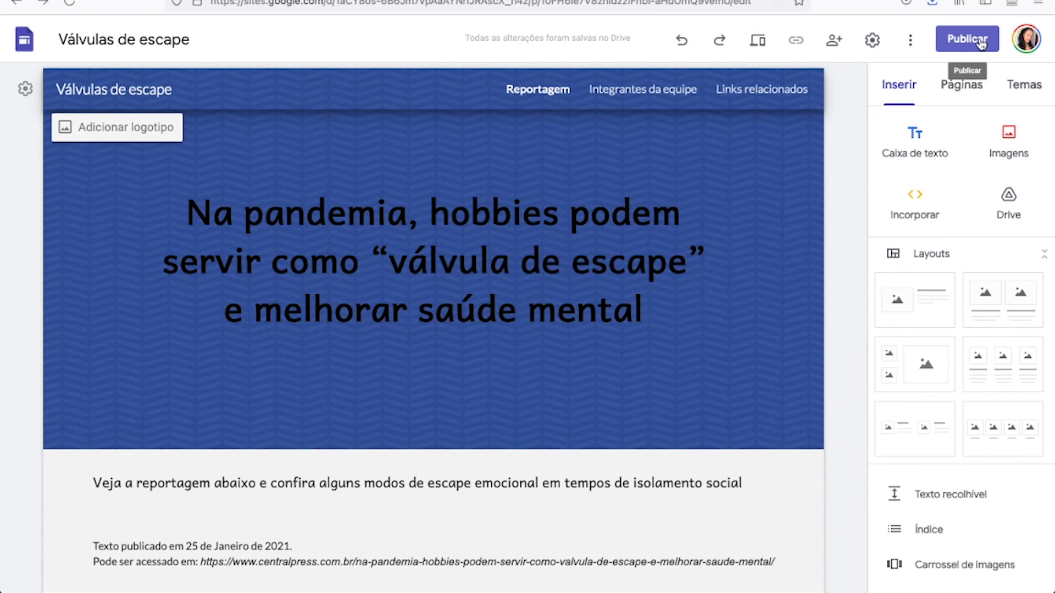
Open the settings for publishing the site on the web.
left_click(981, 44)
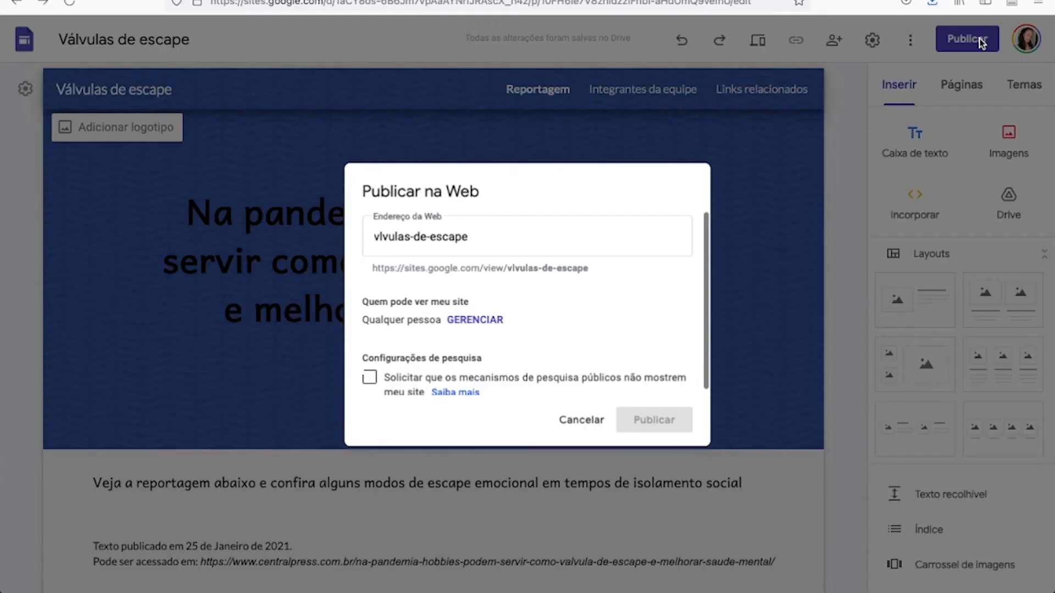
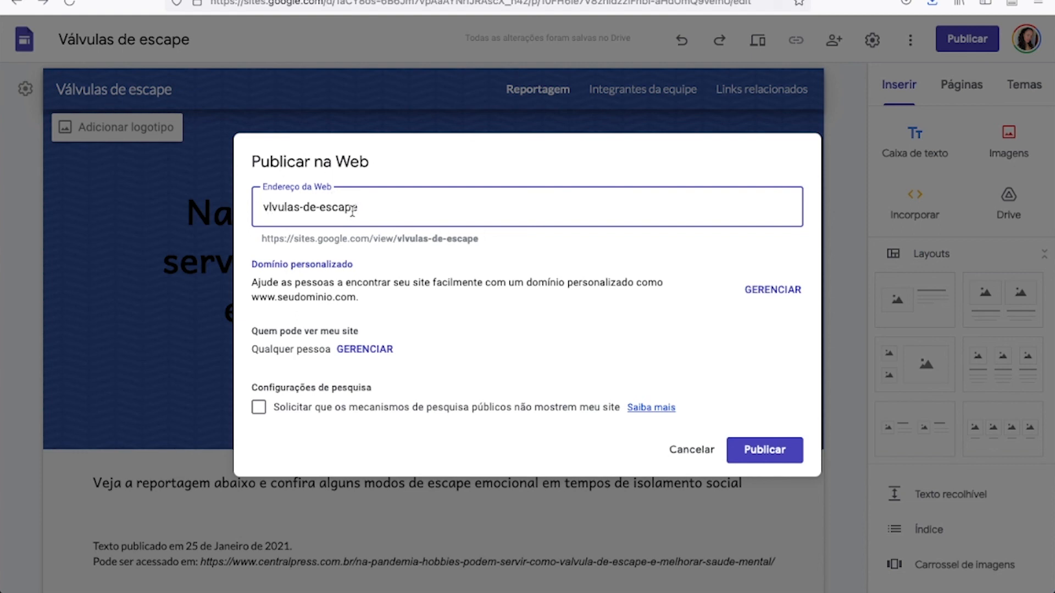
Replace the site's web address with linksparahobiespandemia and publish the site.
key("ctrl+a")
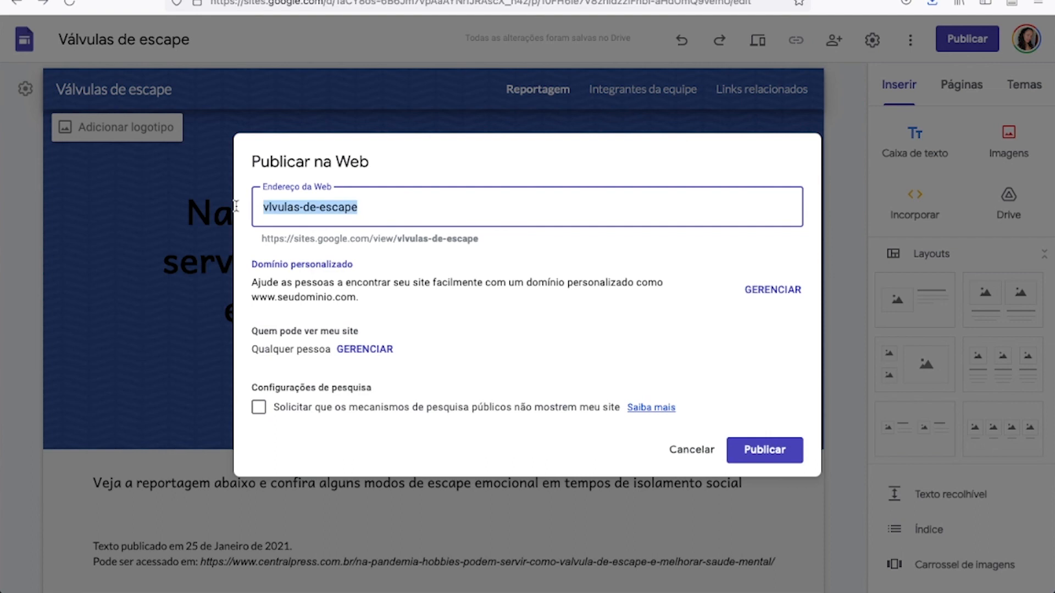
key("BackSpace")
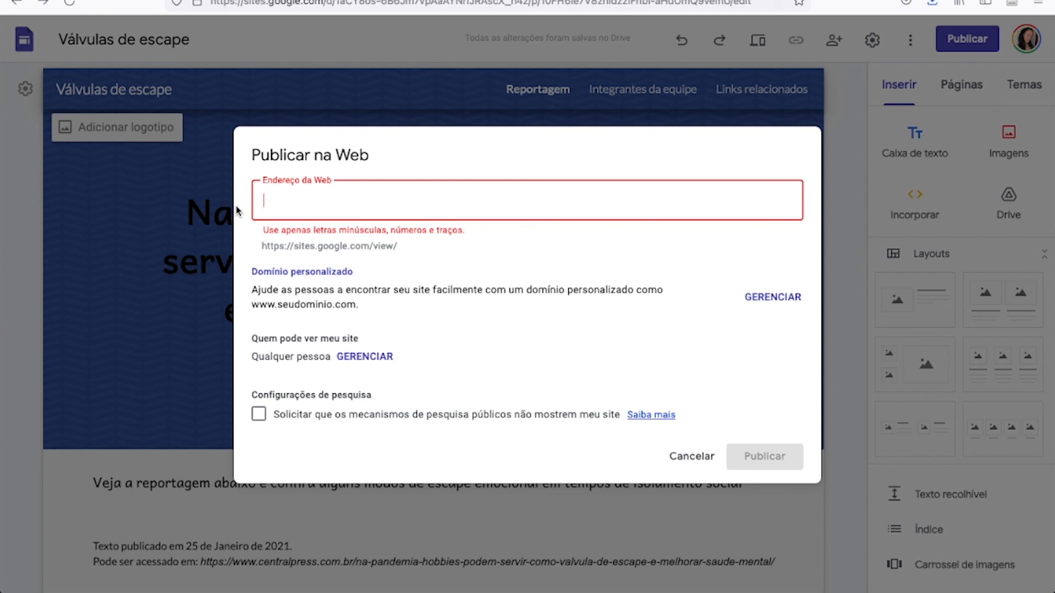
type("linnk")
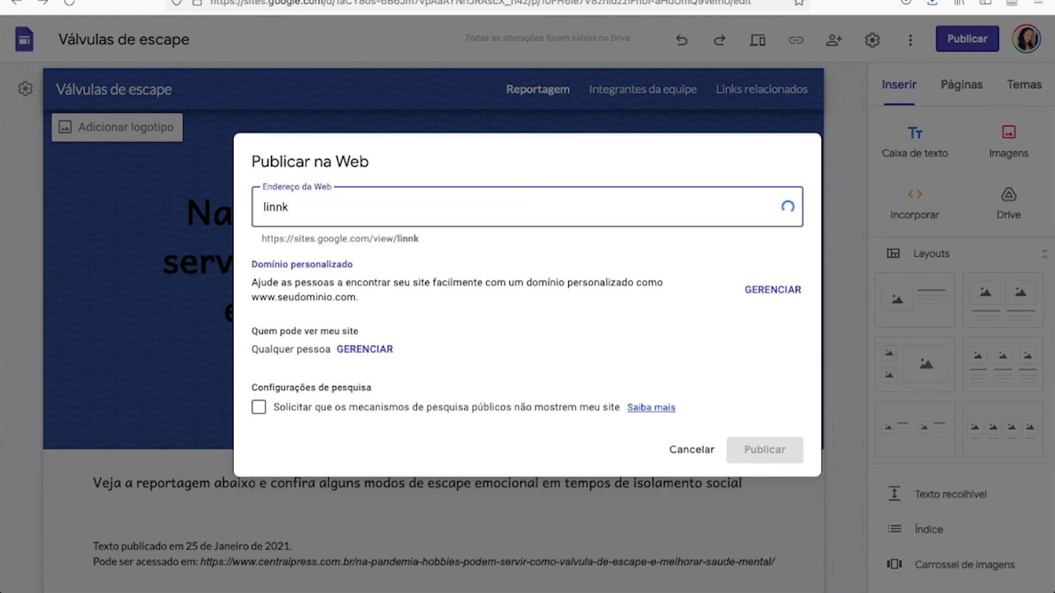
key("BackSpace")
key("BackSpace")
type("kspara")
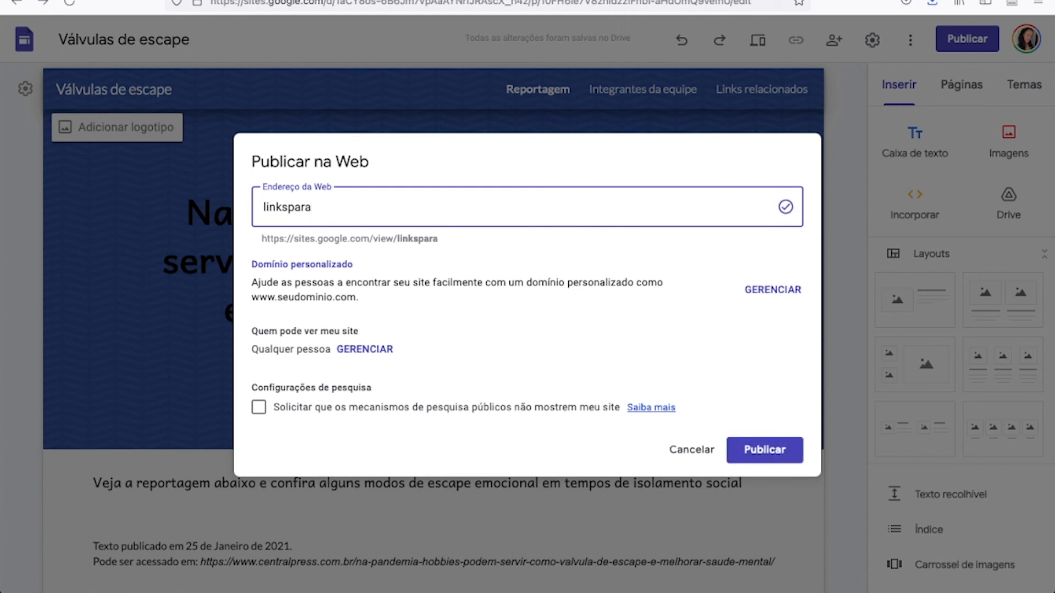
type("ho")
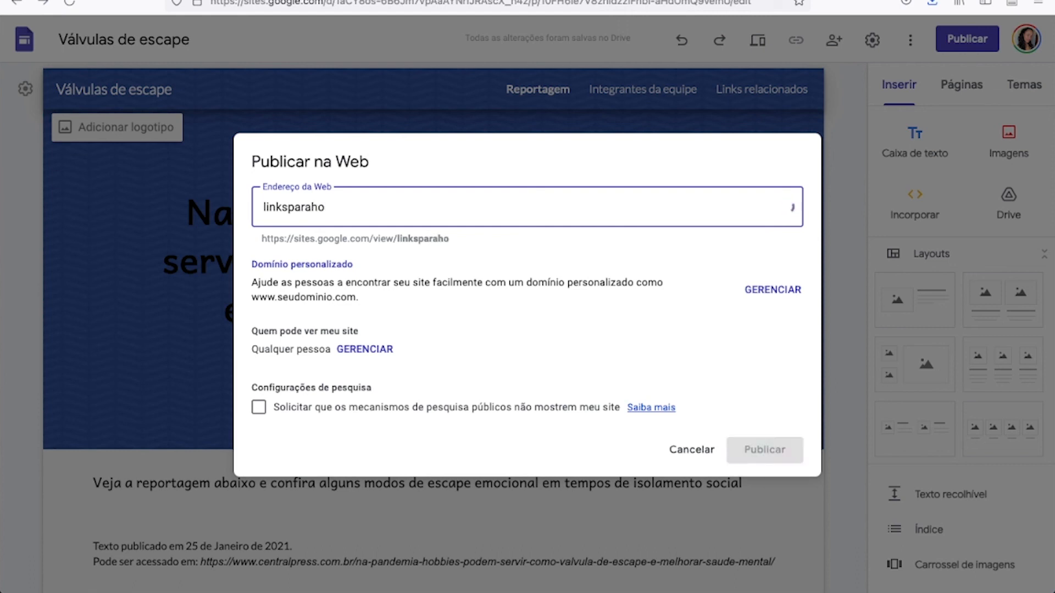
type("bies")
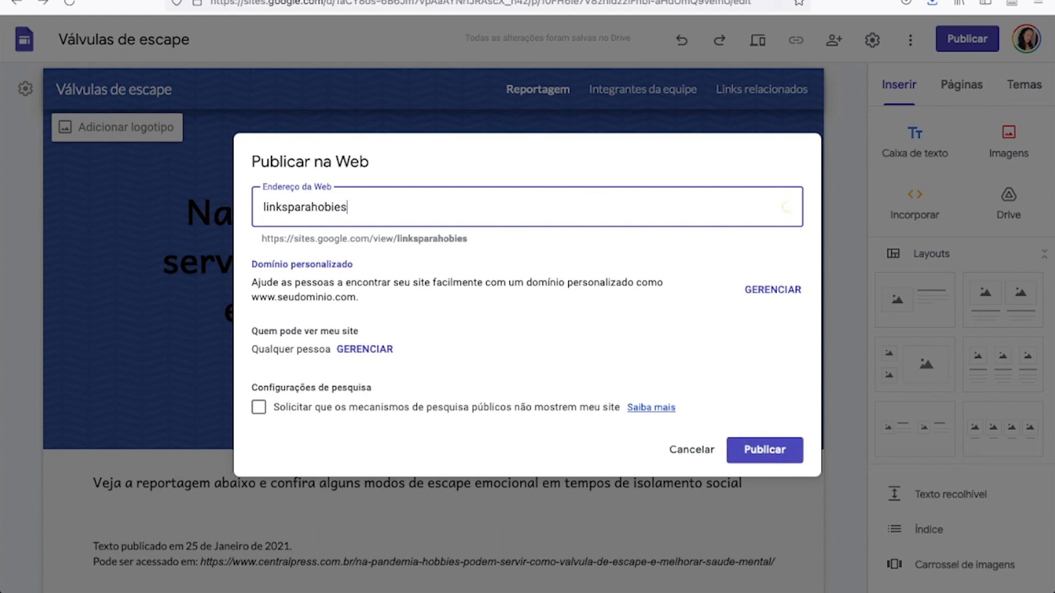
type("pandemia")
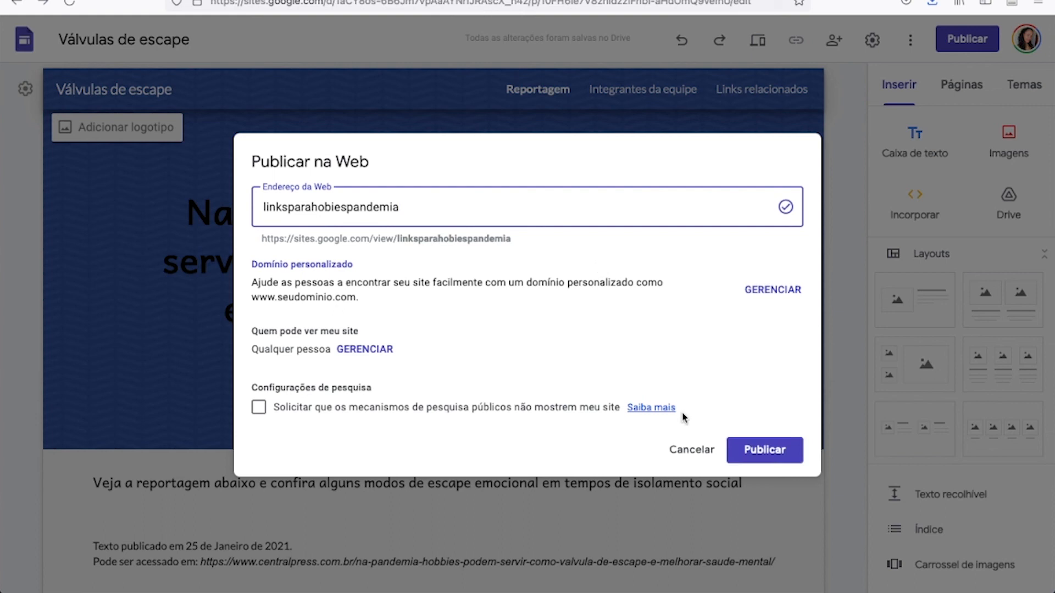
left_click(765, 450)
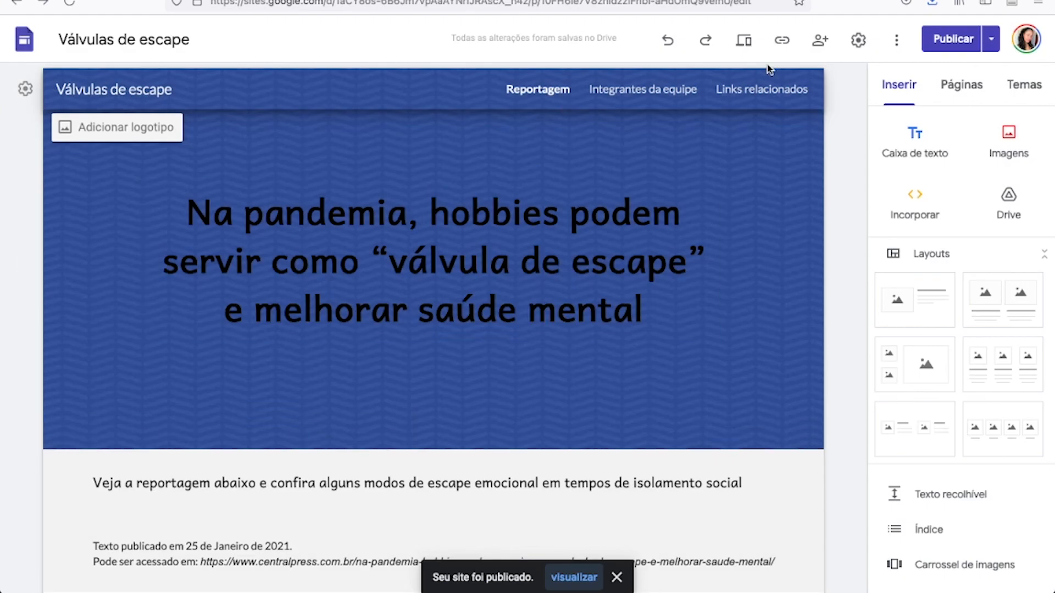
Copy the link of the published site to the clipboard.
left_click(858, 40)
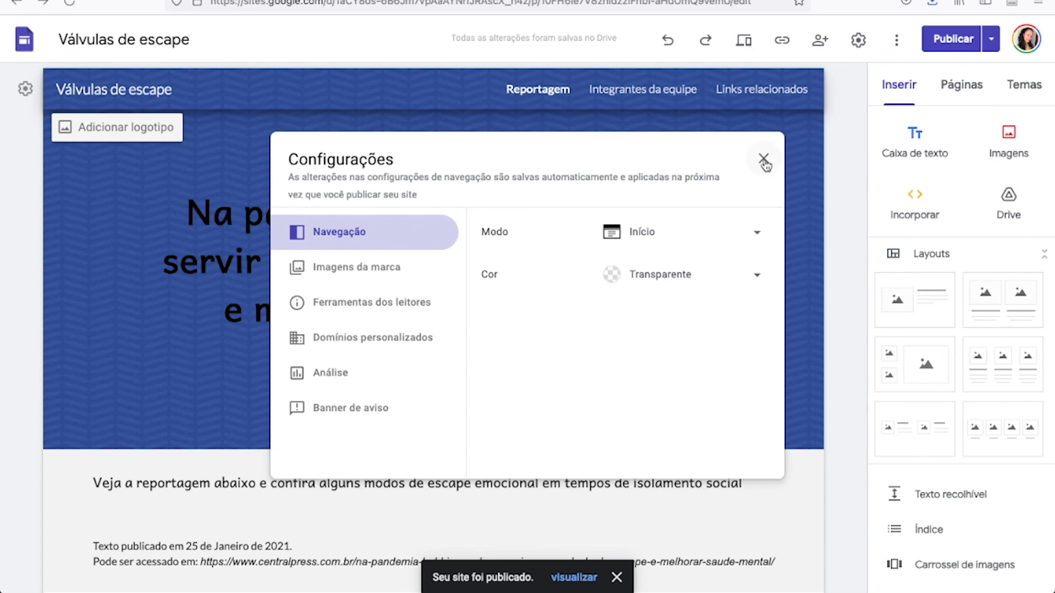
left_click(764, 161)
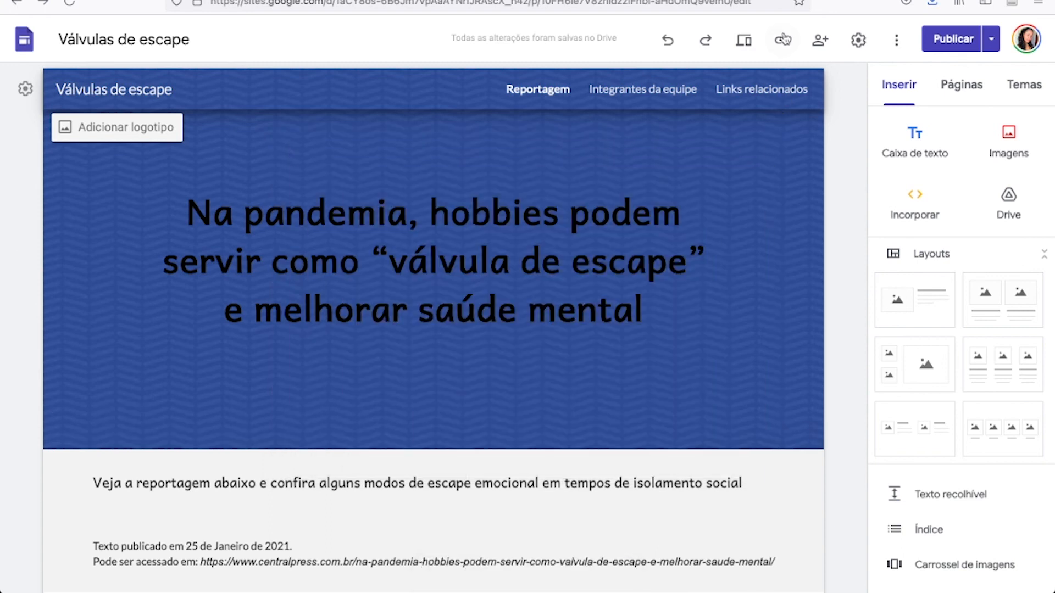
left_click(783, 40)
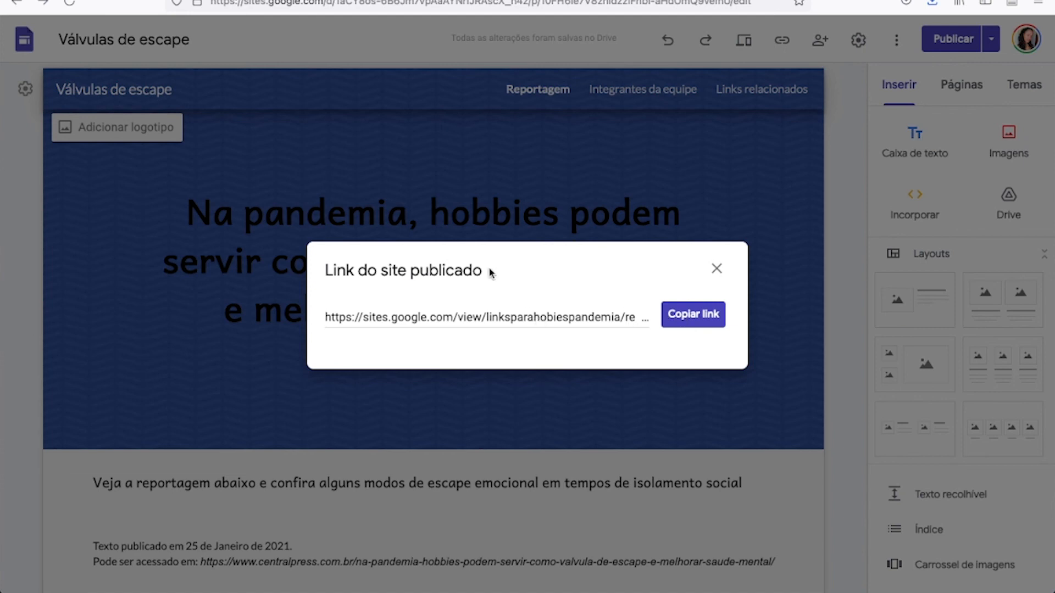
left_click(704, 319)
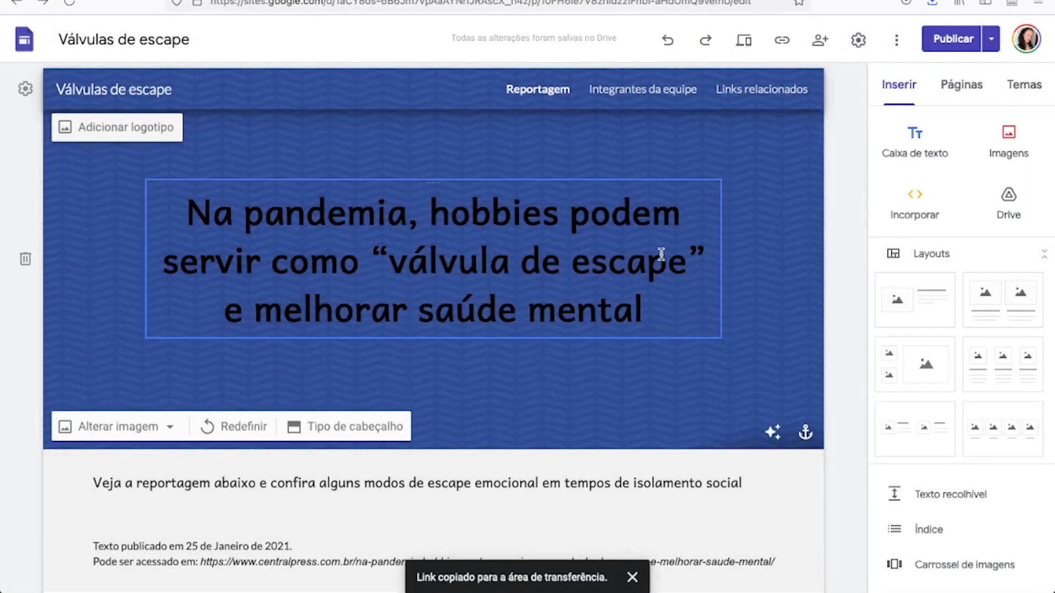
Open the copied link of the published site in a new browser tab.
key("super+t")
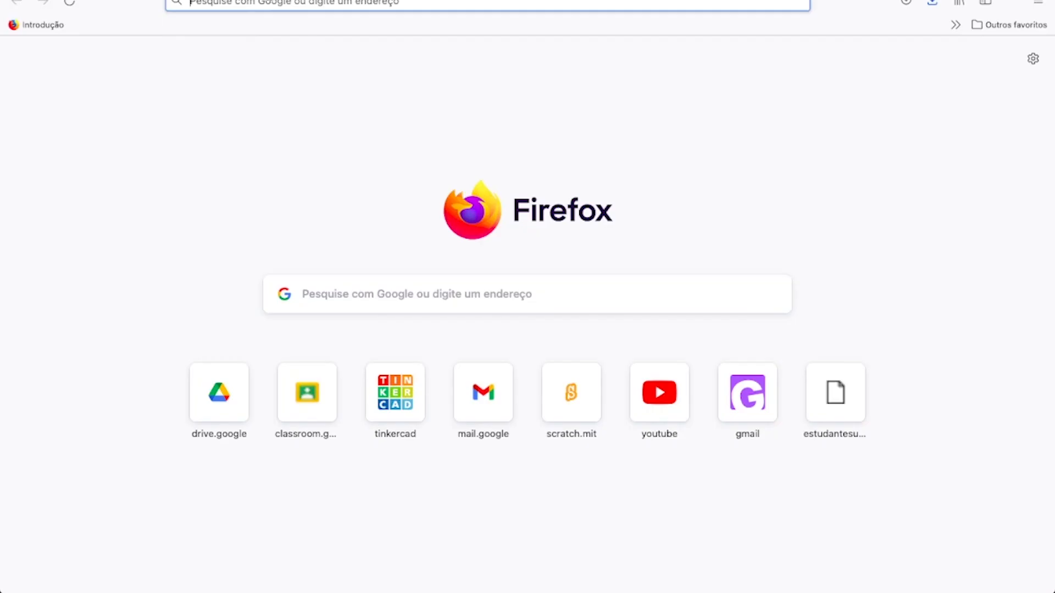
left_click(270, 2)
key("super+v")
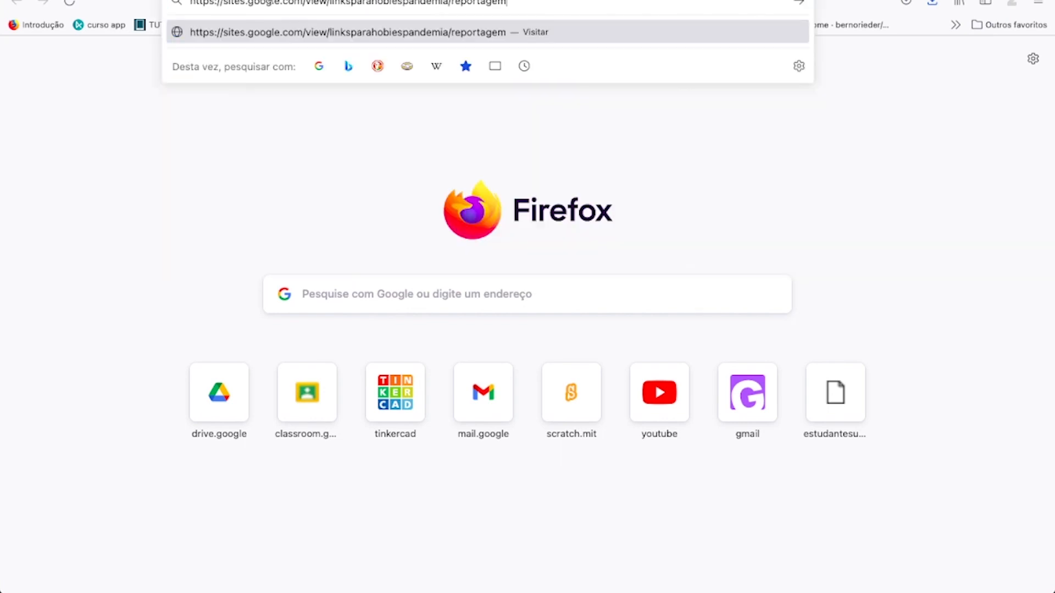
key("Return")
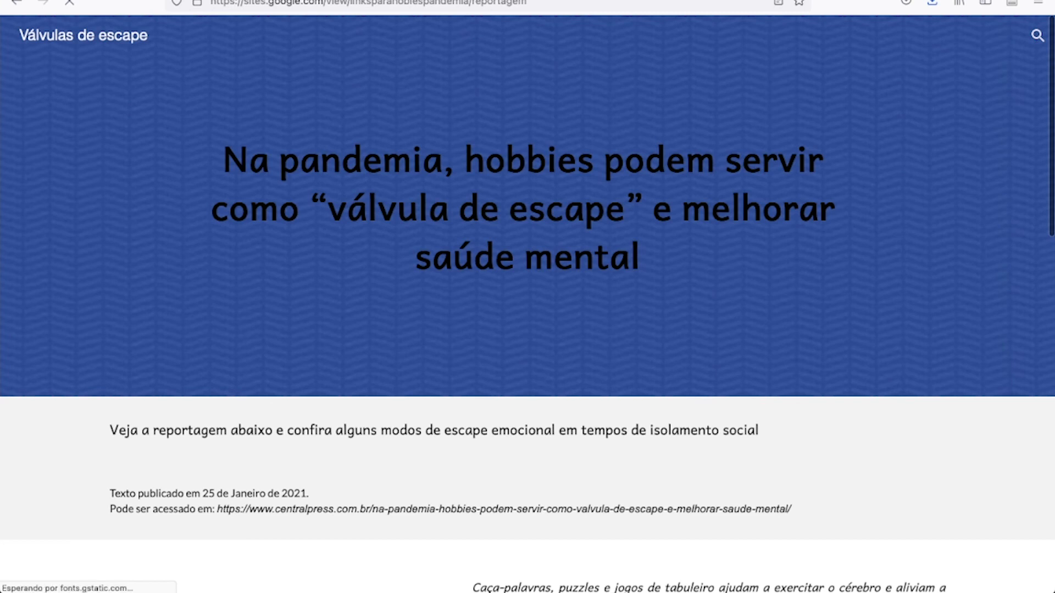
Look over the published Reportagem page from its header down to the embedded video and return to its start.
scroll(209, 284, "down", 1)
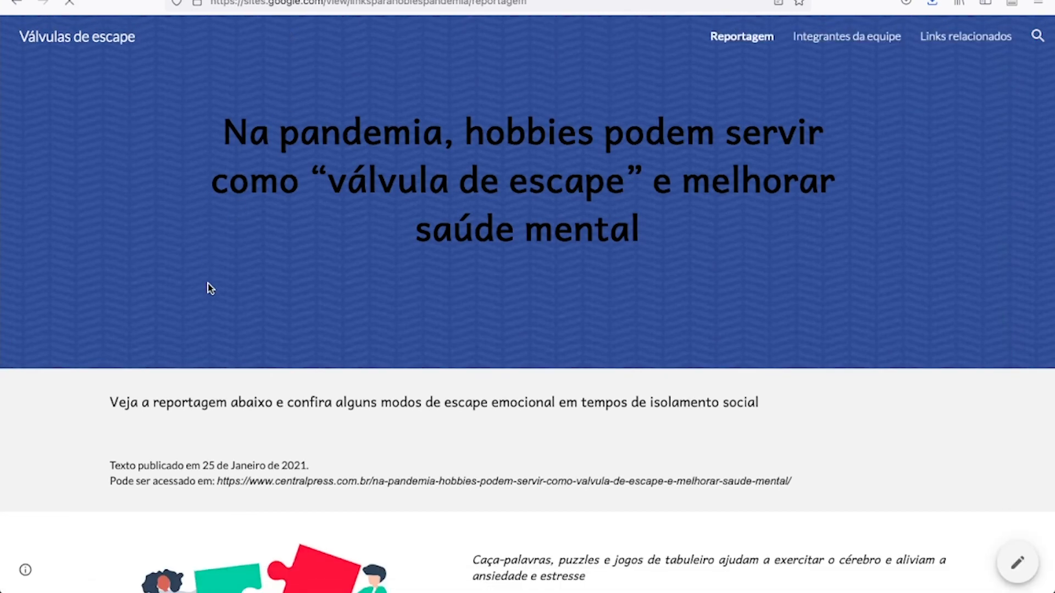
scroll(209, 285, "down", 5)
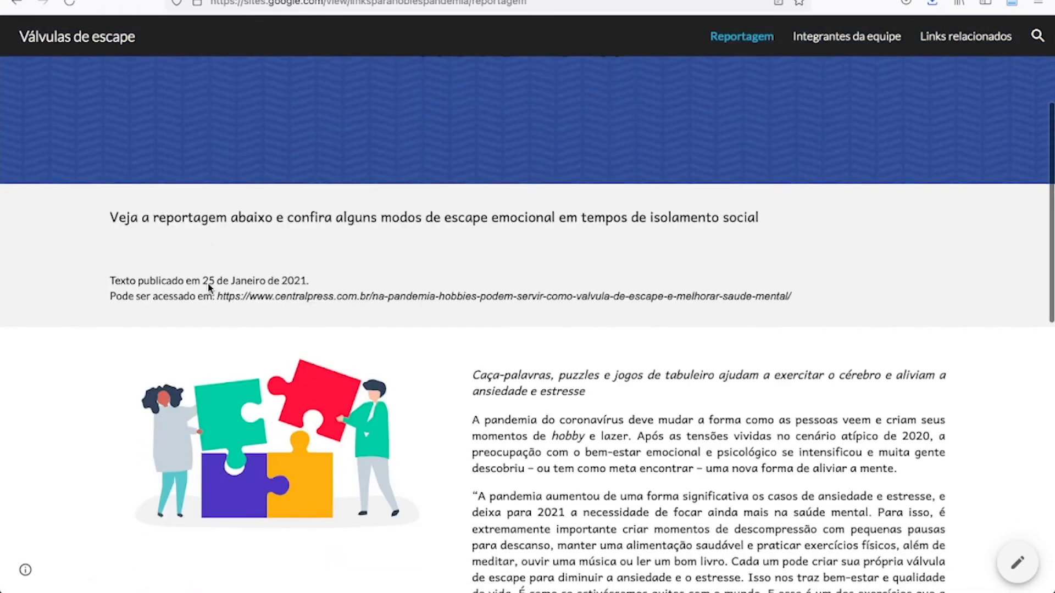
scroll(209, 285, "down", 8)
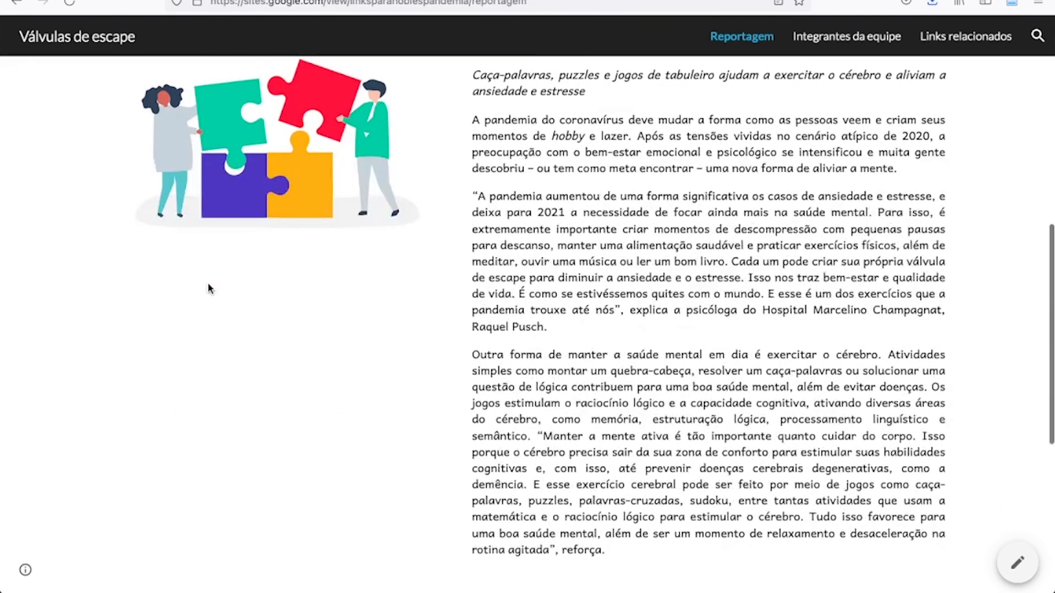
scroll(208, 285, "down", 10)
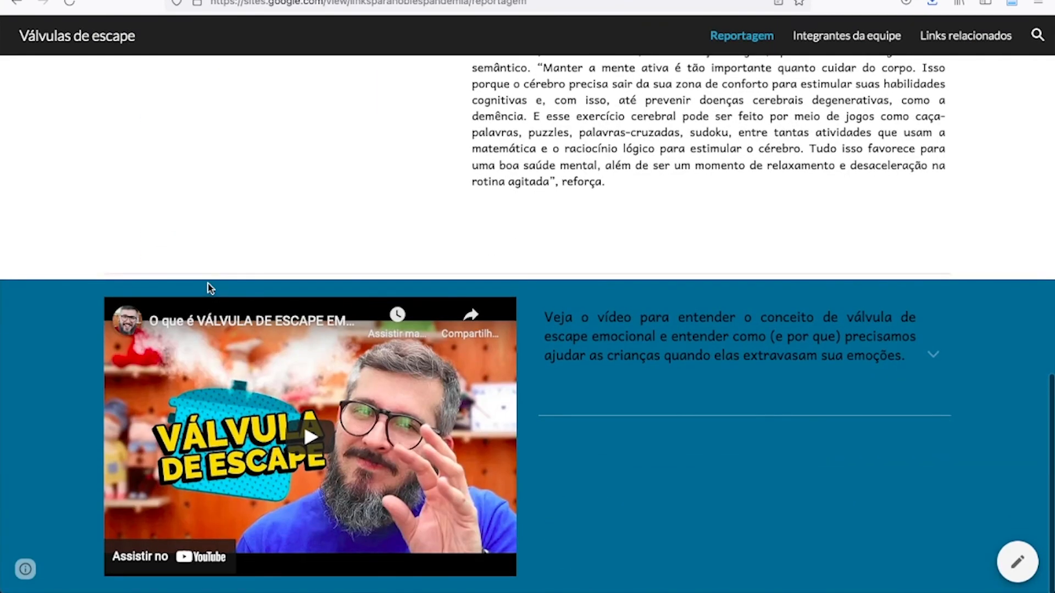
scroll(209, 285, "up", 15)
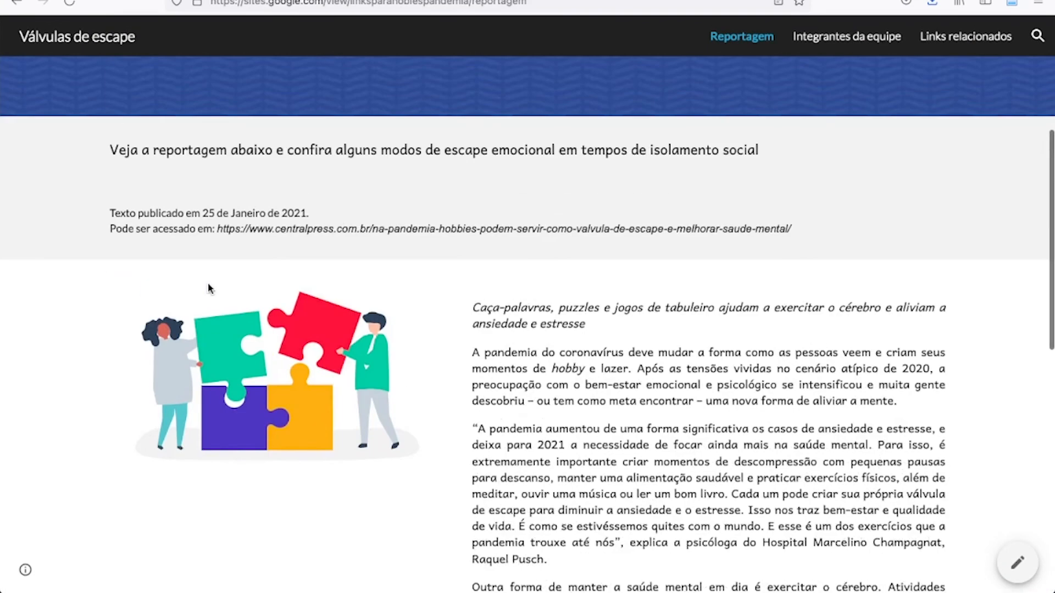
scroll(208, 285, "up", 7)
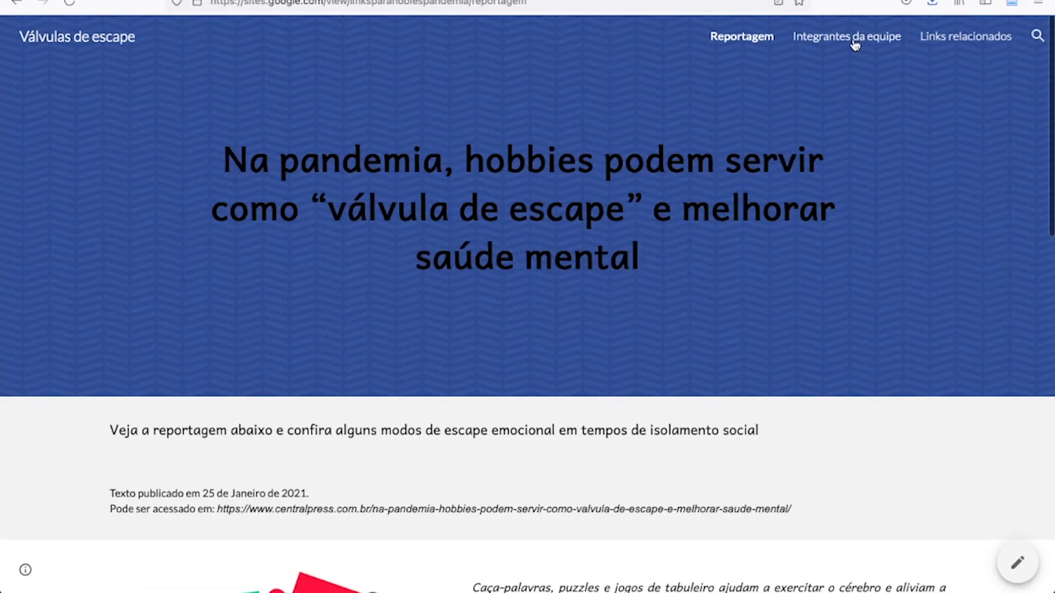
View the published Integrantes da equipe page down to its image placeholders, and open the Links relacionados page.
left_click(855, 41)
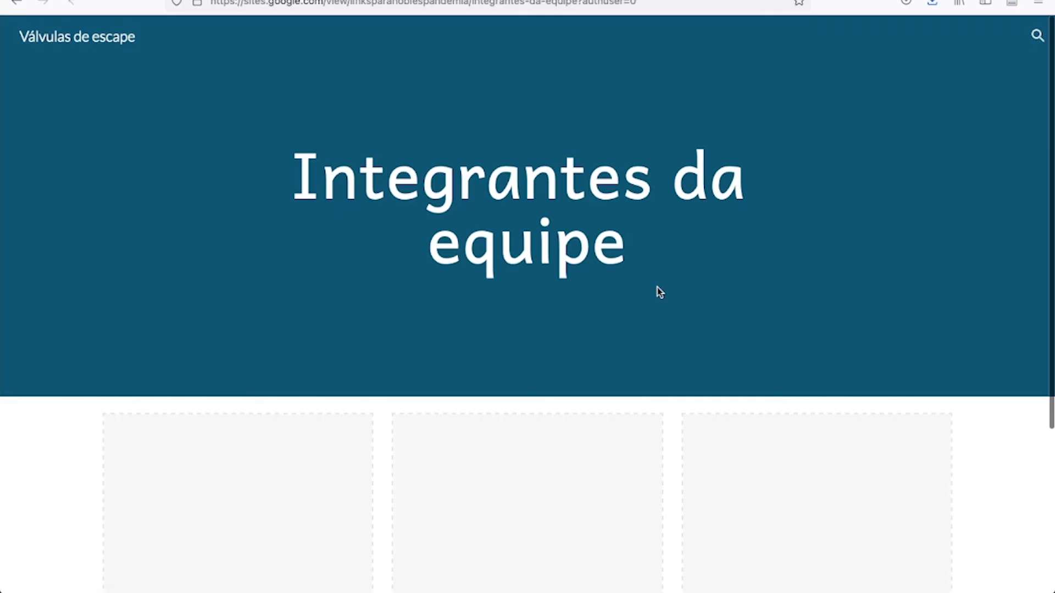
scroll(657, 287, "down", 2)
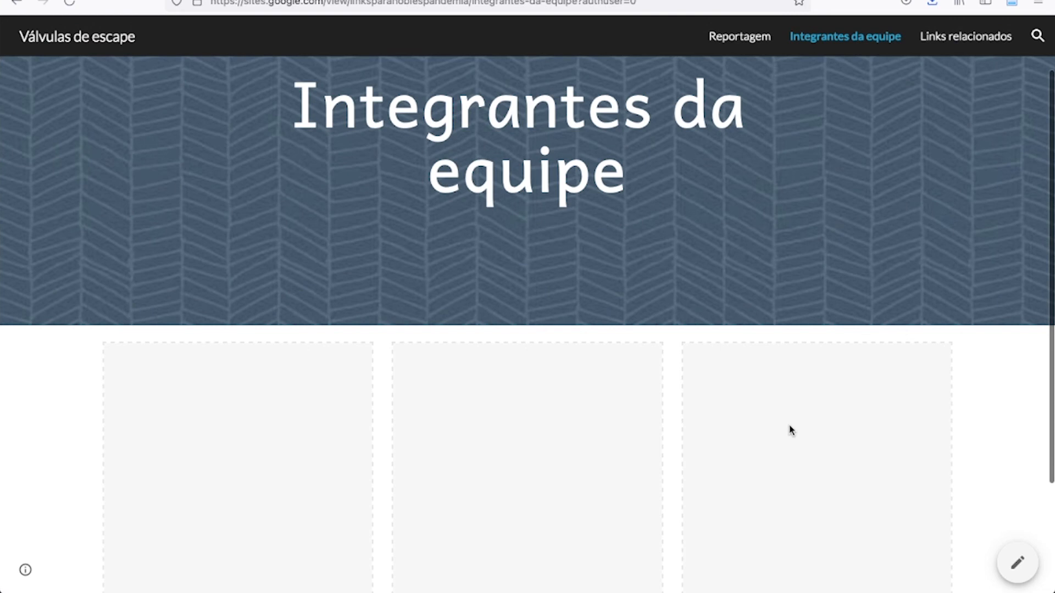
scroll(790, 428, "down", 3)
scroll(907, 330, "up", 5)
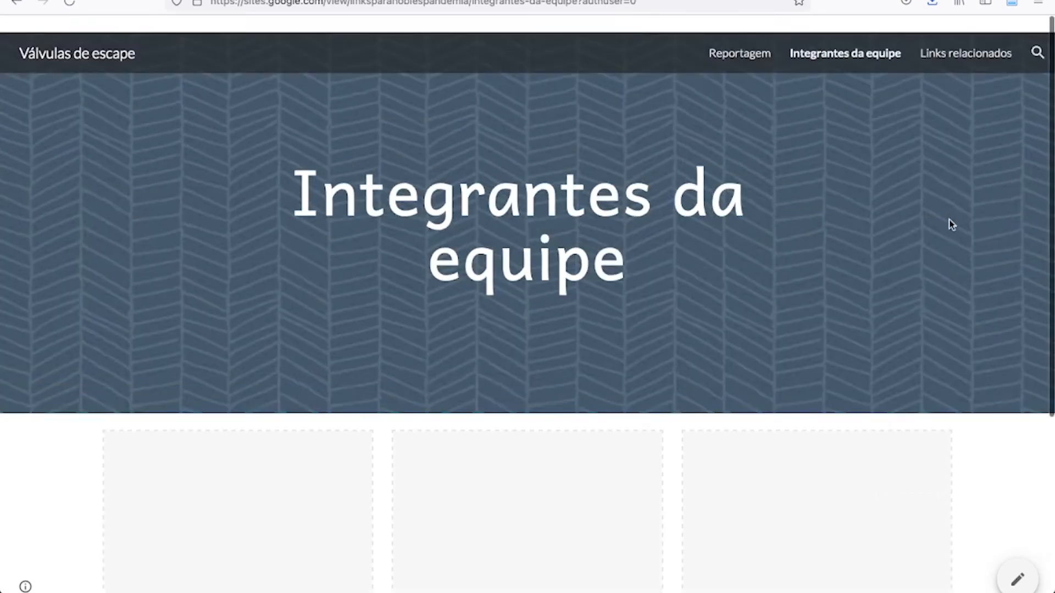
left_click(967, 39)
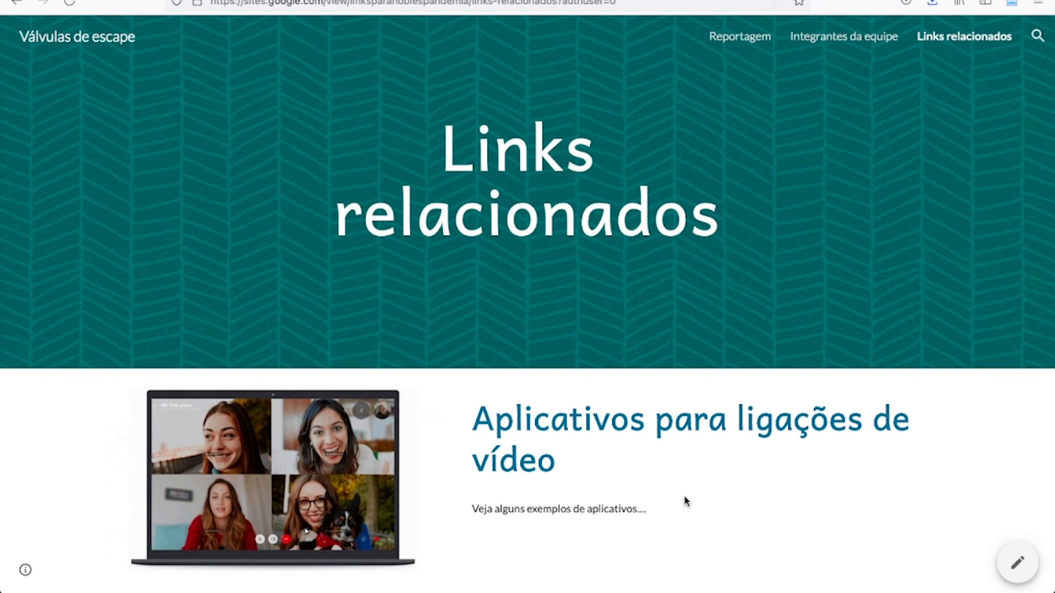
Return to the published Reportagem page and review the article and video section once more.
left_click(748, 40)
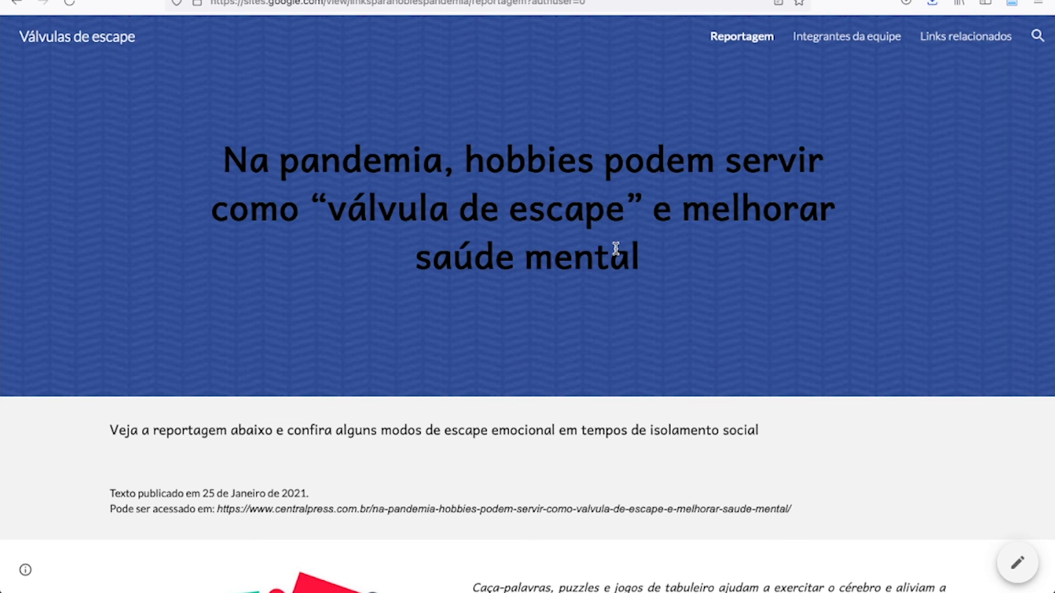
scroll(616, 248, "down", 7)
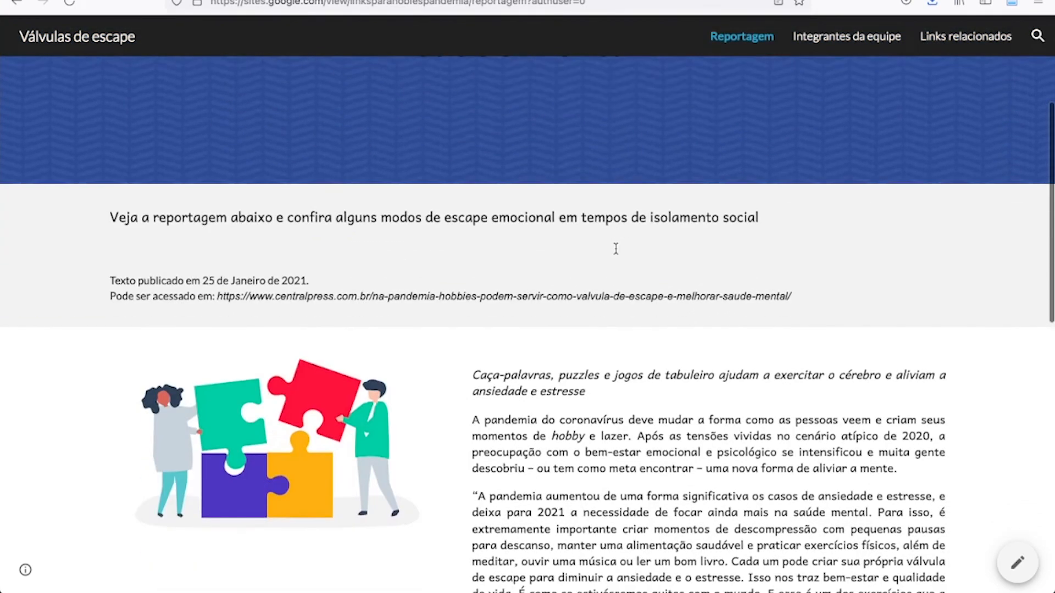
scroll(615, 247, "down", 8)
scroll(615, 247, "up", 8)
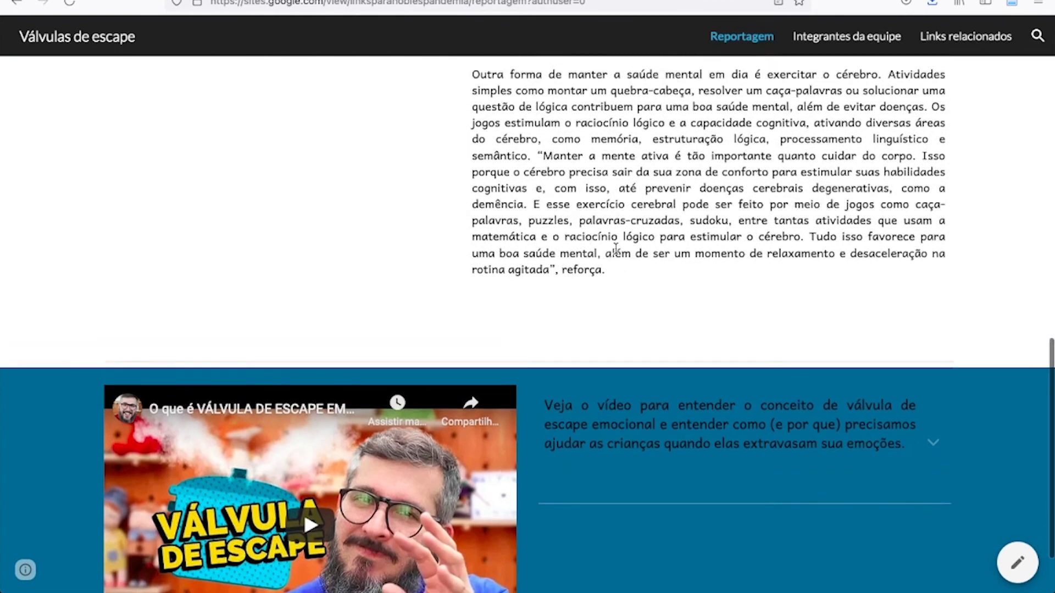
scroll(616, 249, "up", 6)
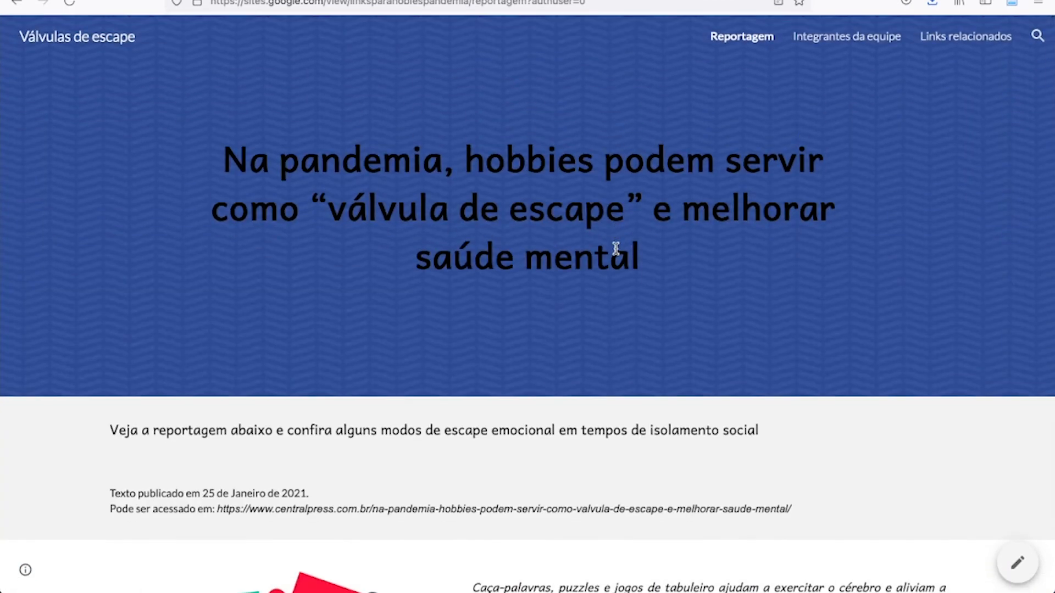